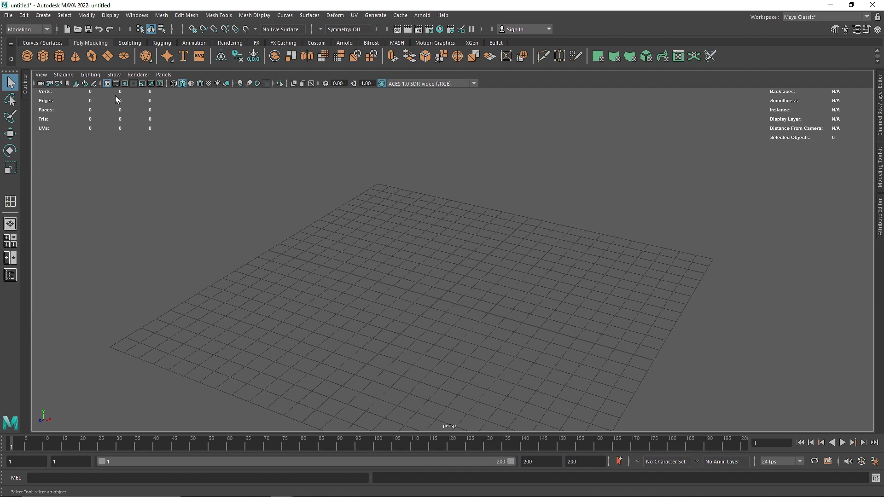
Create a polygon sphere, raise it to a Translate Y of about 4.4 and scale it uniformly to about 2.03
click(26, 56)
mouse_move(474, 284)
alt+mouse_down()
mouse_move(495, 265)
mouse_move(468, 283)
alt+mouse_up()
scroll(468, 283, up, 3)
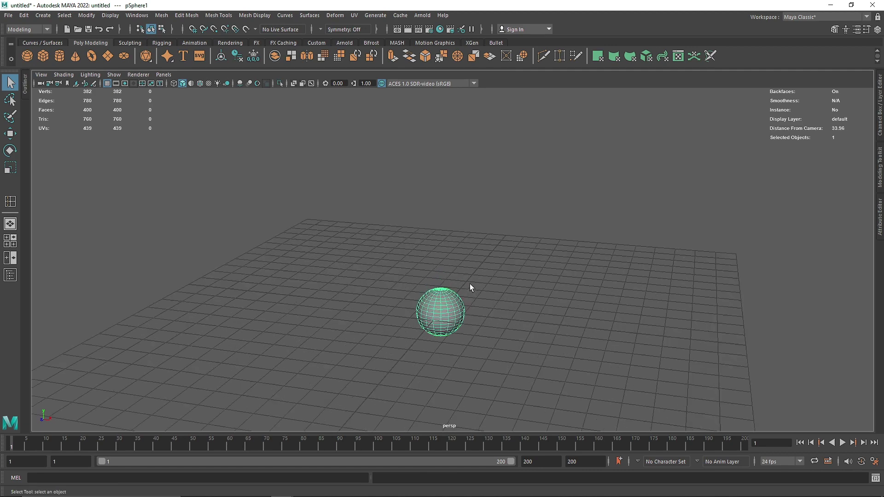
alt+middle_drag(469, 283, 467, 290)
key(w)
drag(441, 295, 479, 252)
key(r)
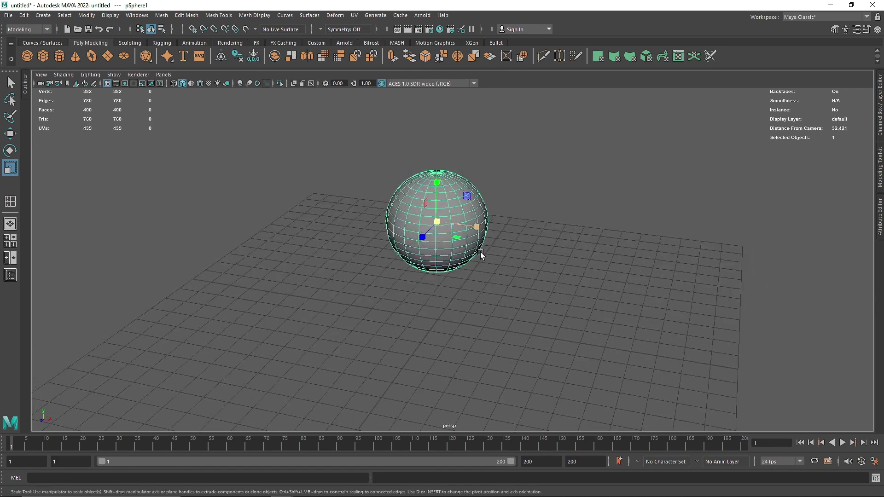
Set the sphere's Subdivisions Axis and Subdivisions Height to 40
click(880, 130)
click(786, 195)
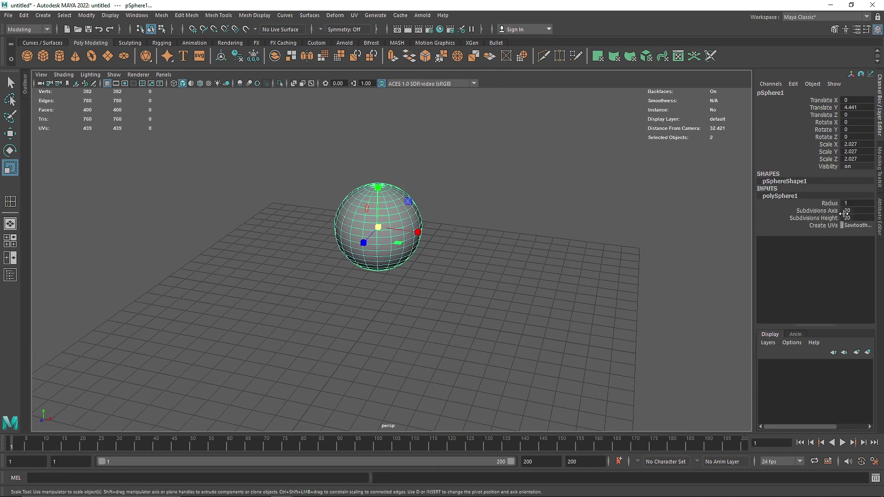
drag(850, 210, 854, 215)
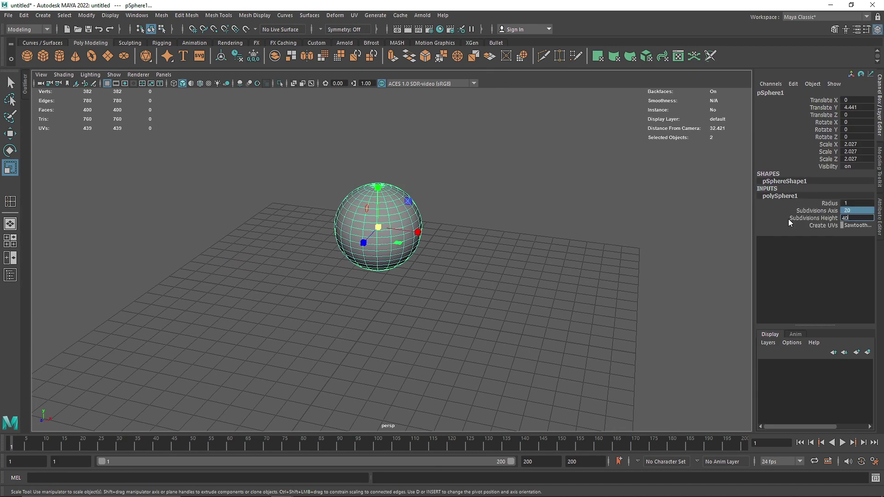
text(40)
key(Return)
click(547, 207)
click(407, 212)
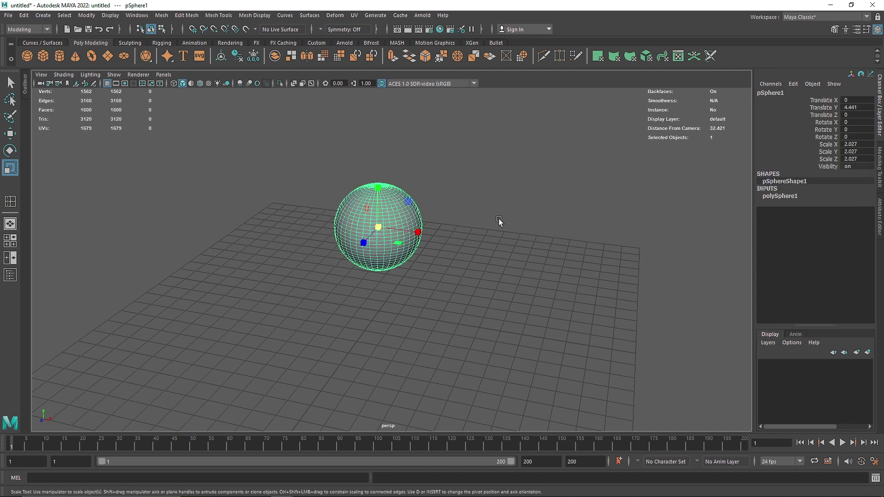
Raise the sphere further above the grid to a Translate Y of about 6.3
scroll(401, 211, down, 2)
key(w)
drag(391, 190, 391, 171)
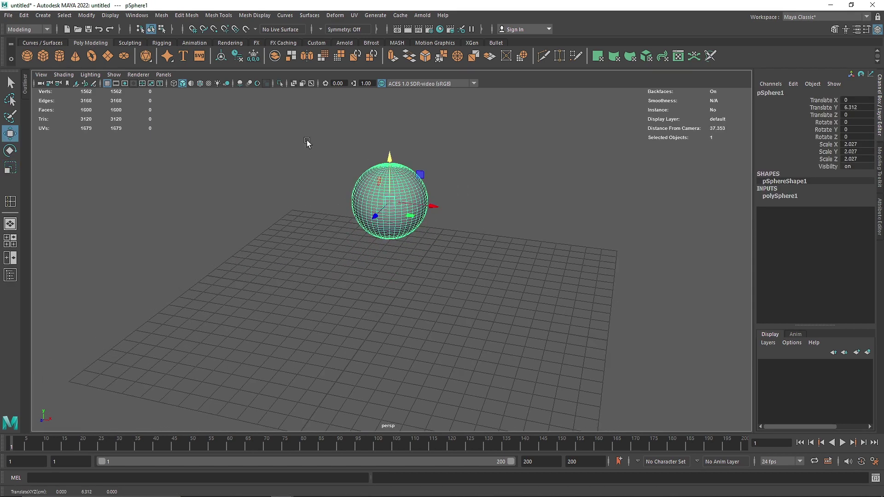
Switch from the Modeling to the FX command set and leave the sphere selected, without making it cloth
click(35, 29)
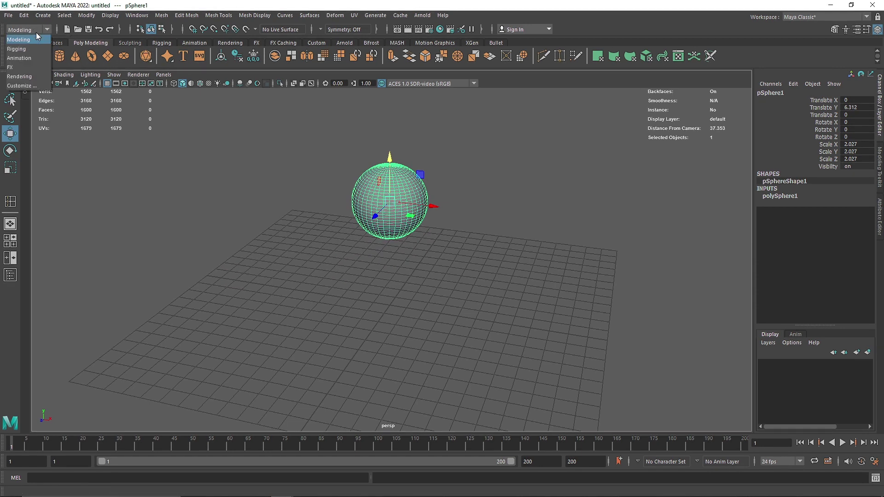
click(26, 67)
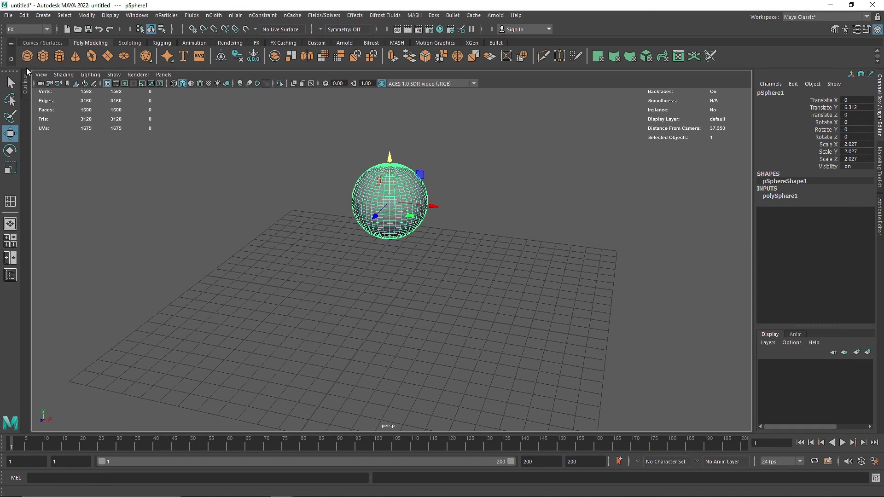
click(217, 17)
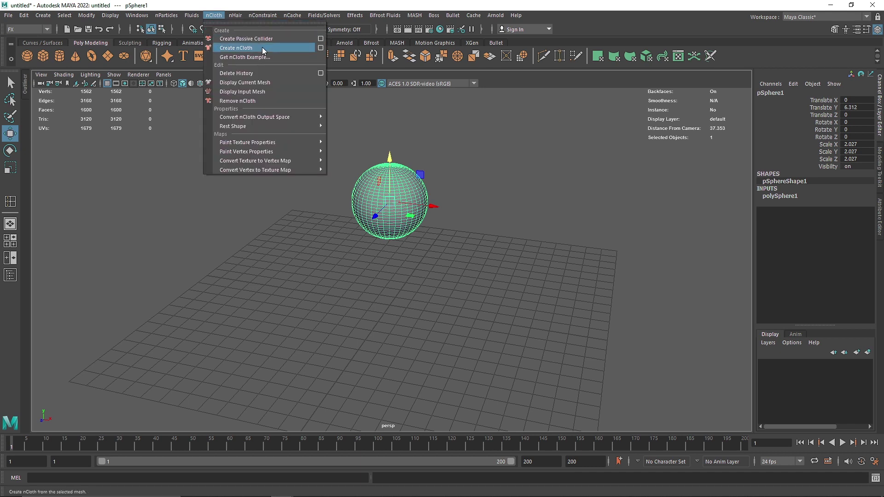
click(264, 48)
scroll(415, 169, up, 3)
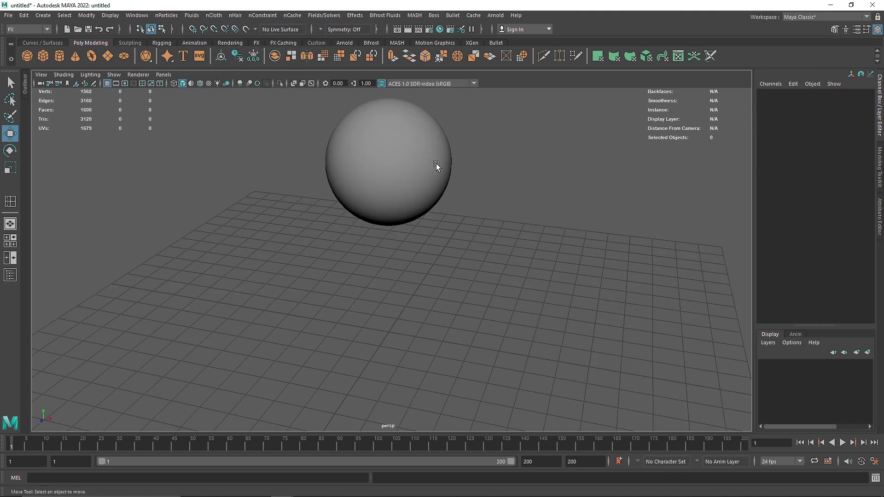
alt+middle_drag(418, 160, 403, 209)
click(399, 210)
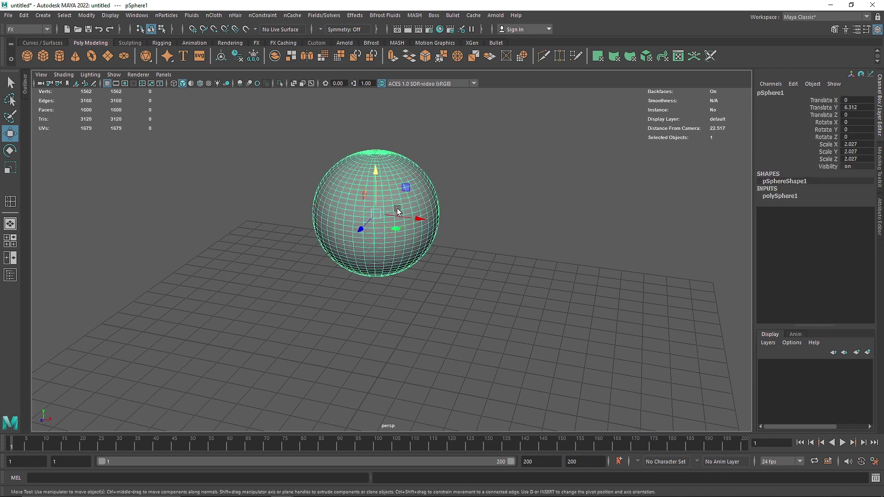
Open the Particle Fill options for the sphere and turn on X-ray display so its interior shows
click(166, 16)
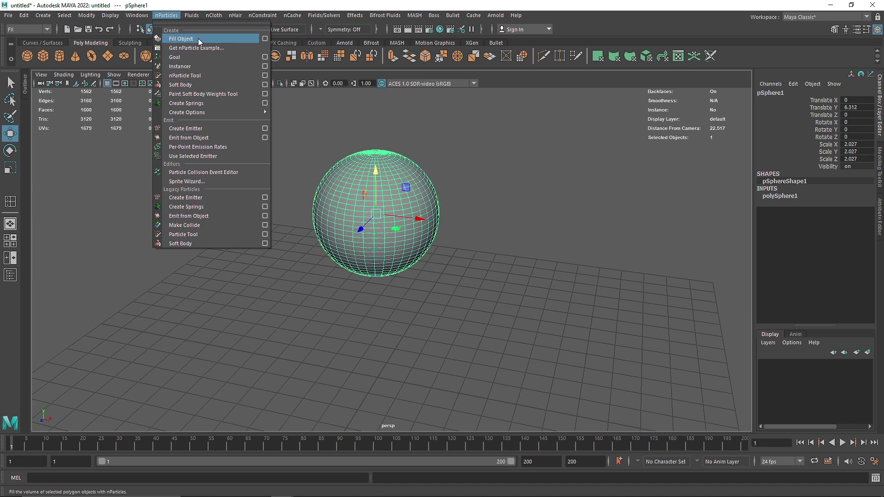
click(265, 39)
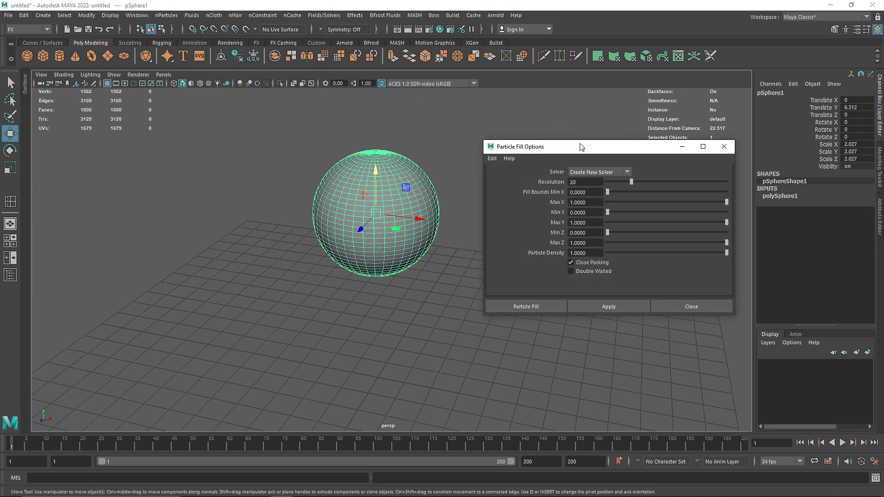
drag(580, 146, 571, 134)
alt+middle_drag(417, 151, 400, 152)
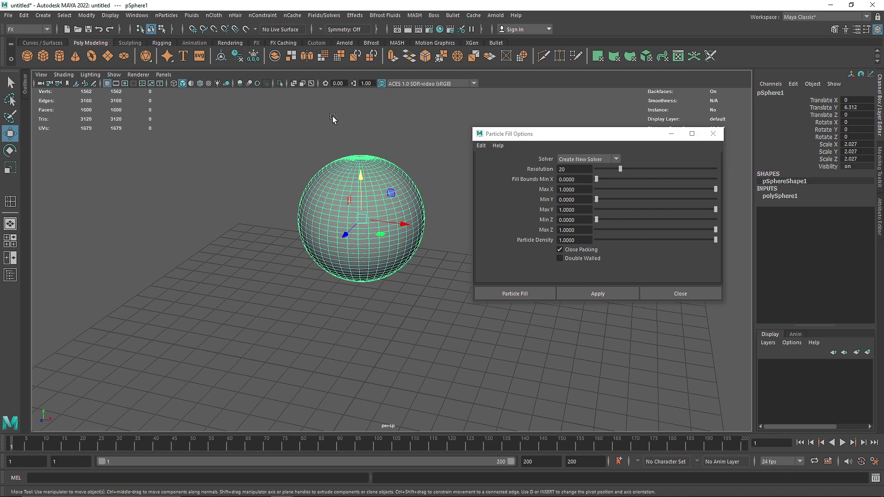
click(294, 84)
scroll(394, 212, up, 5)
alt+drag(394, 206, 397, 224)
click(400, 323)
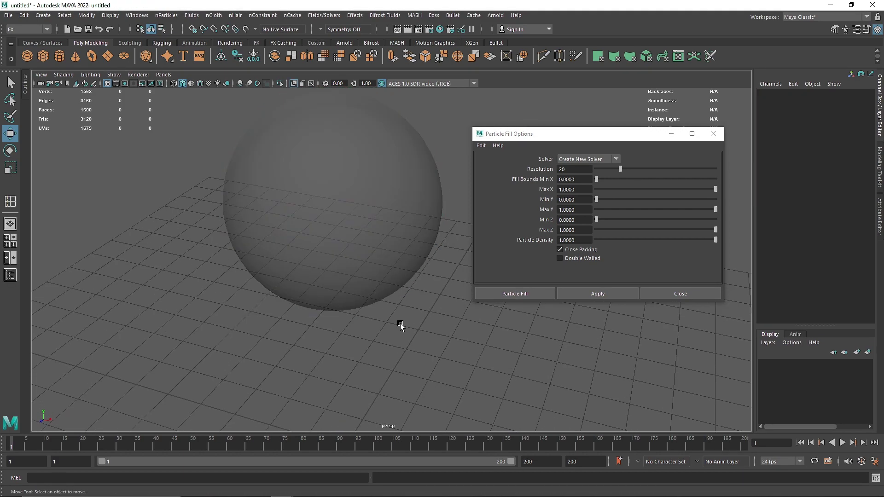
alt+middle_drag(390, 289, 389, 318)
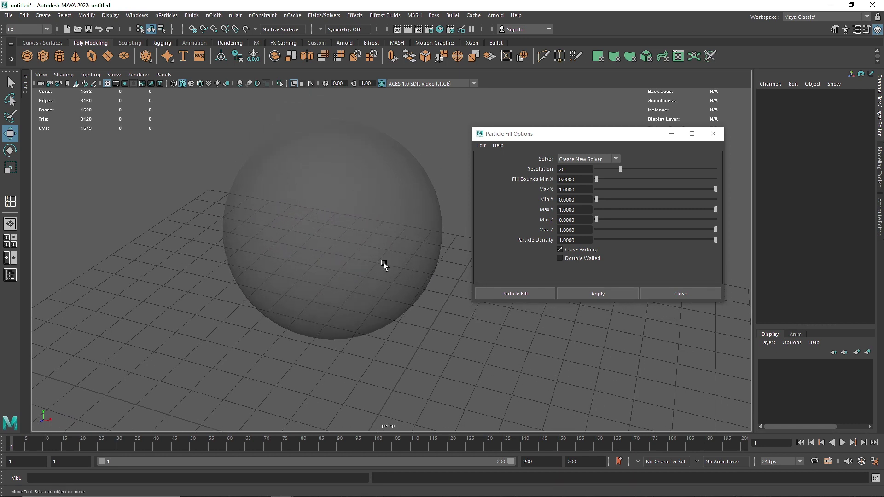
Fill the sphere with nParticles using resolution 20, particle density 1 and close packing, and close the options
click(374, 213)
drag(571, 169, 531, 171)
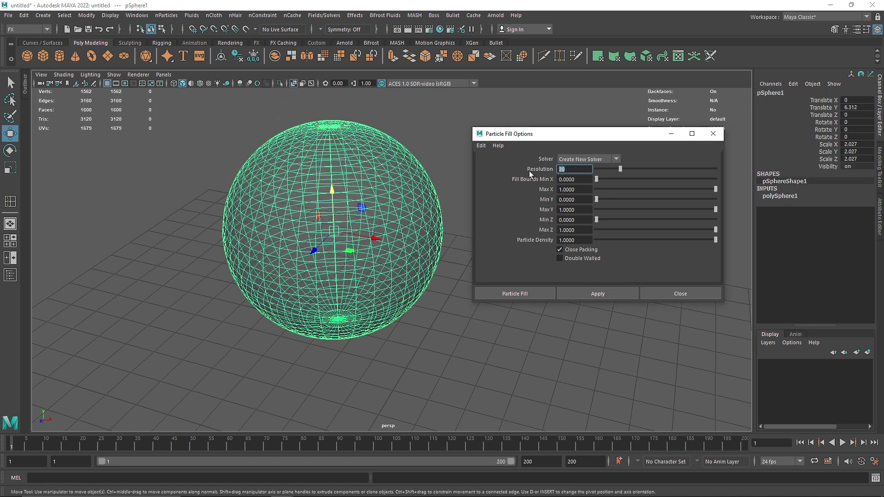
click(579, 239)
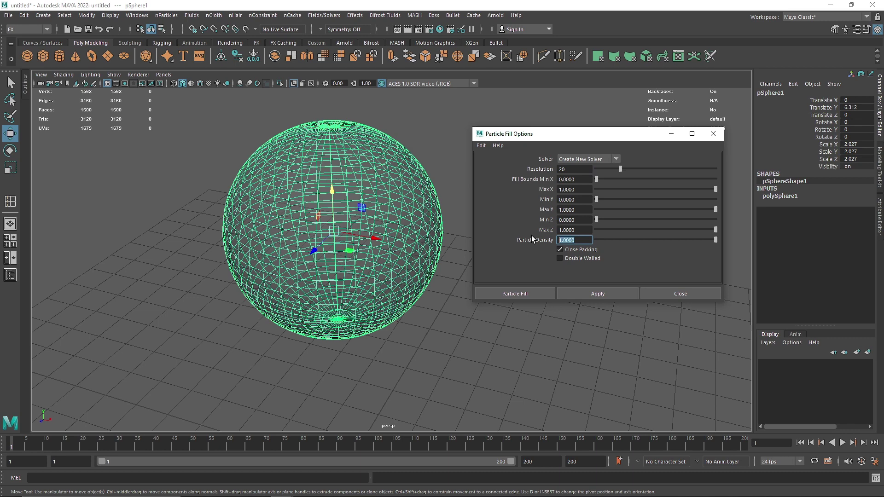
click(519, 293)
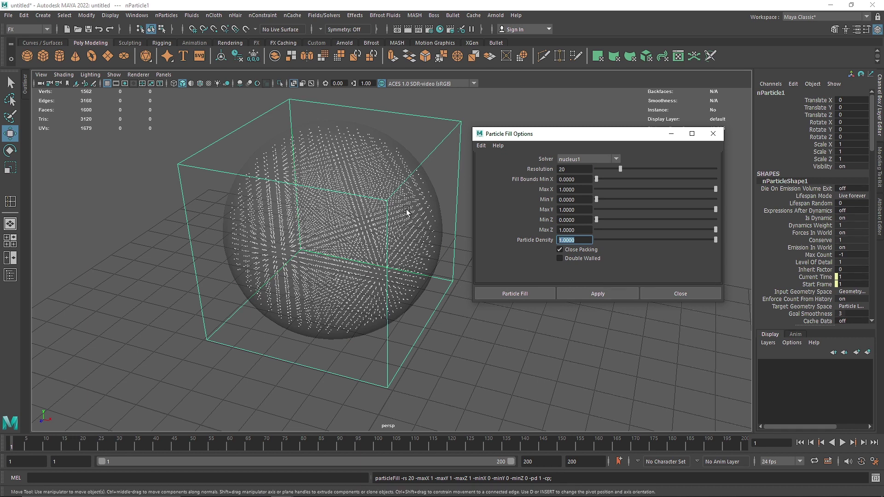
click(693, 297)
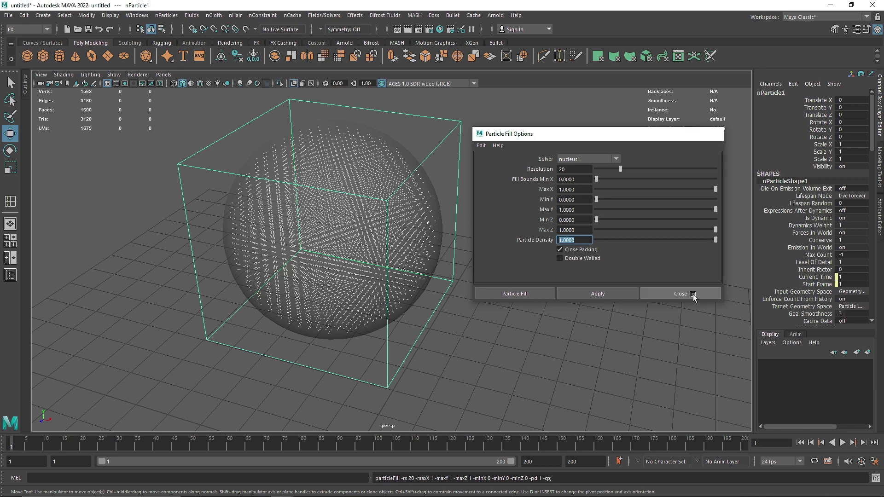
Hide the pSphere1 mesh by turning off its shape's Visibility, and inspect the particles filling it
click(26, 89)
click(71, 140)
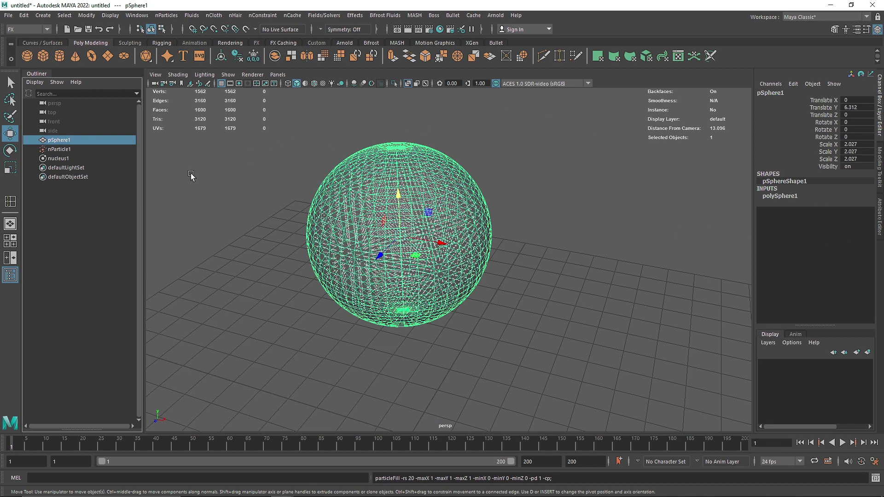
key(ctrl+a)
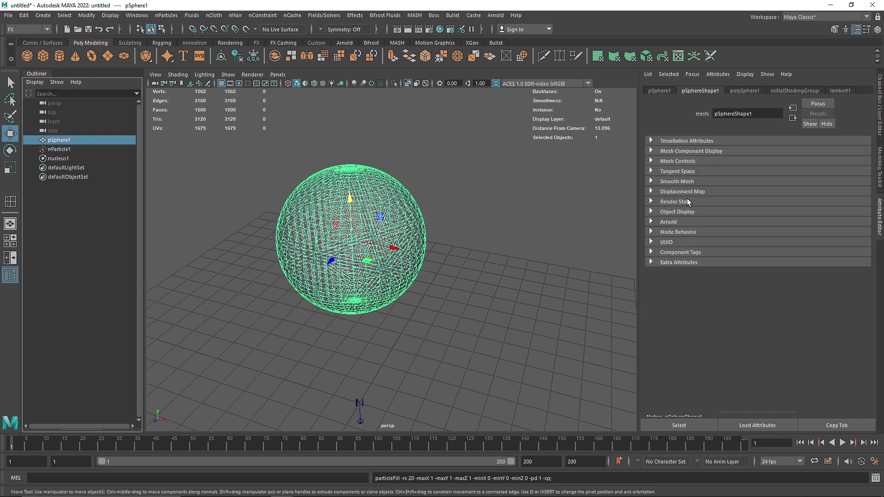
click(678, 212)
click(730, 222)
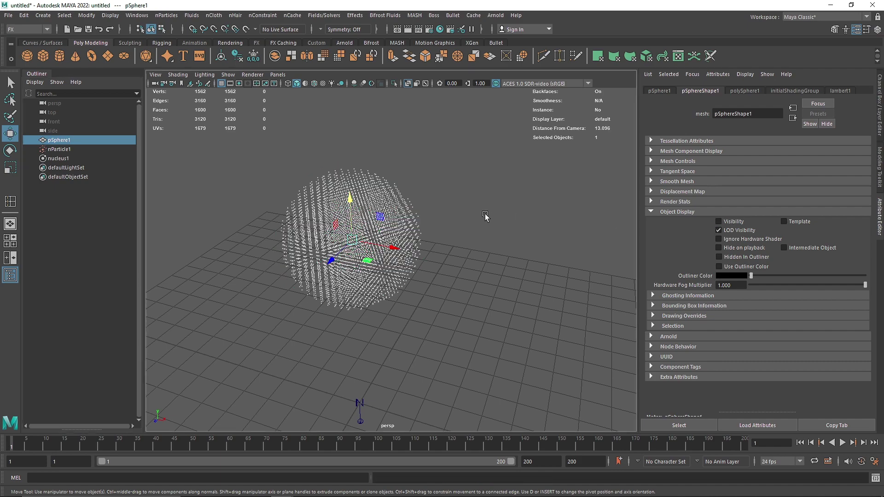
click(418, 103)
scroll(416, 237, up, 3)
alt+drag(415, 237, 335, 247)
scroll(404, 249, down, 3)
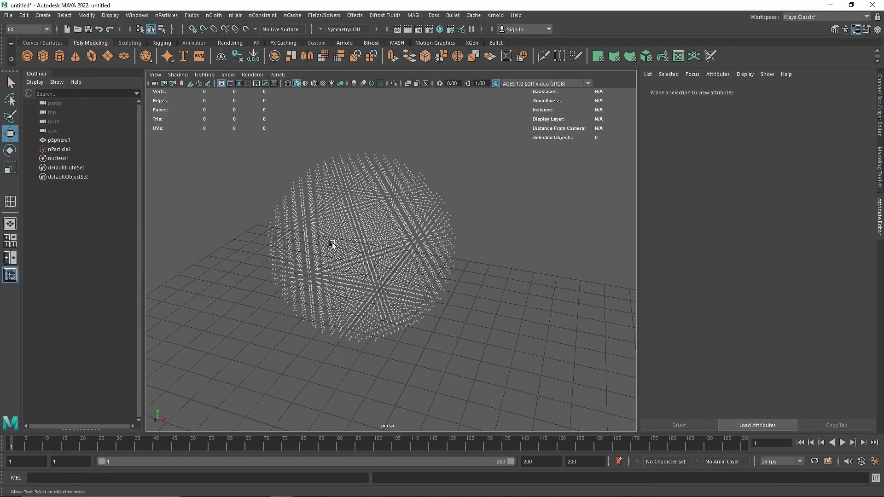
Set the Particle Render Type of nParticle1 to Spheres
click(78, 149)
click(680, 178)
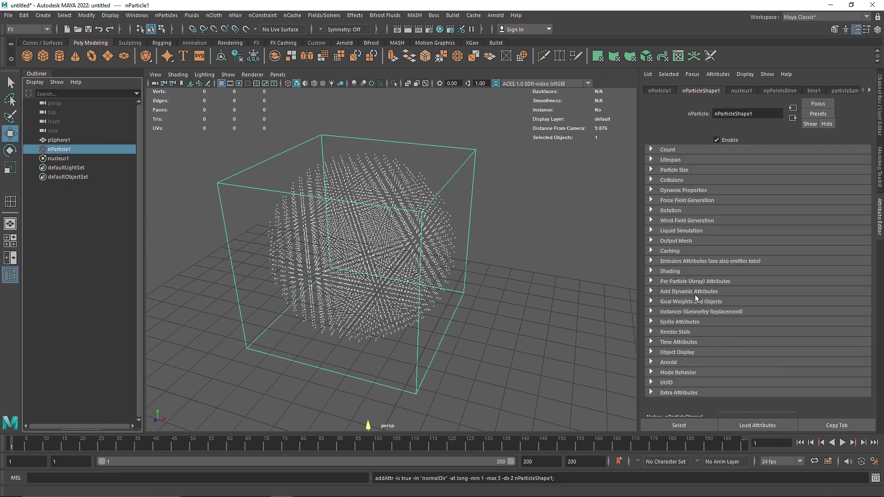
click(694, 272)
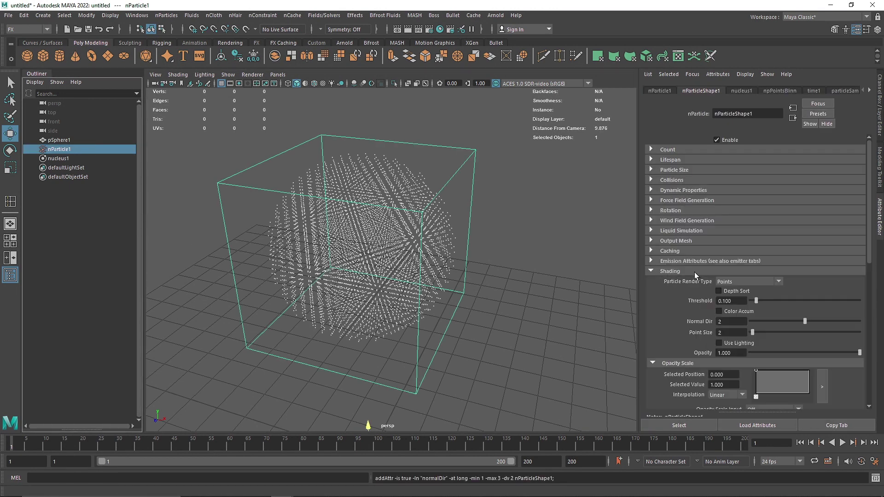
scroll(675, 284, down, 1)
click(752, 255)
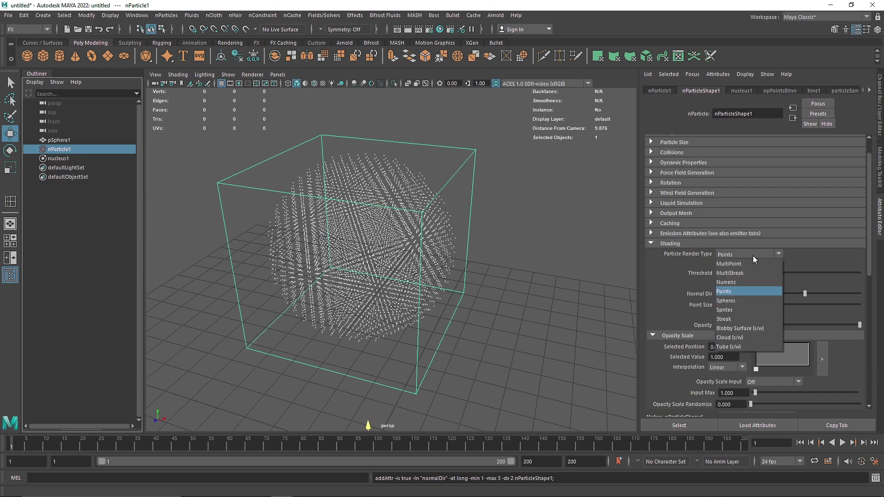
click(752, 300)
mouse_move(433, 258)
alt+mouse_down()
mouse_move(395, 250)
mouse_move(428, 247)
alt+mouse_up()
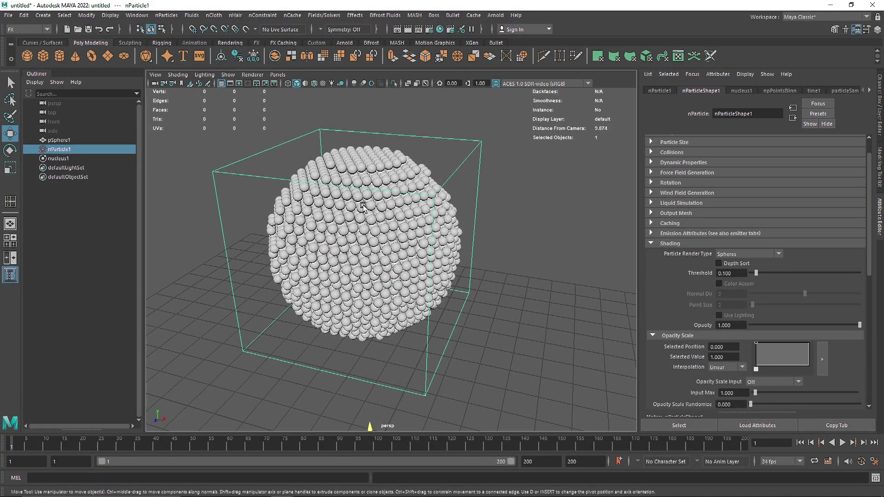
Try to apply the particle fill again at resolution 30 and close the fill options
click(173, 15)
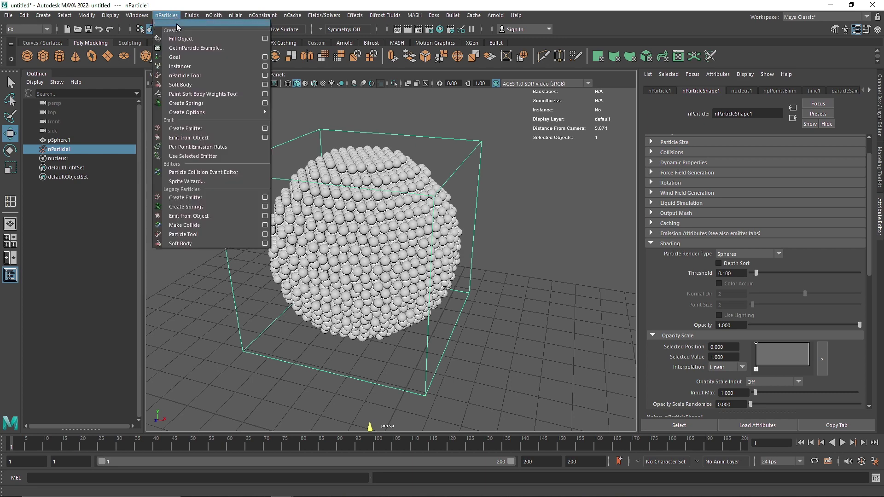
click(264, 39)
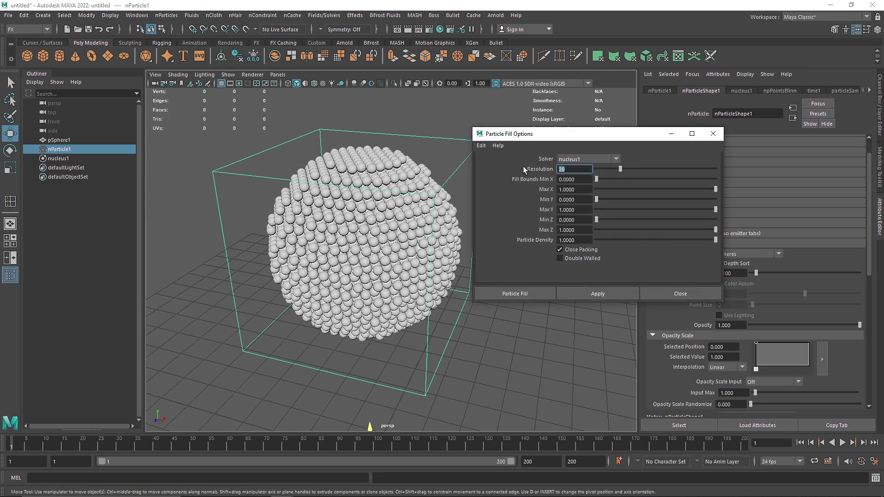
text(30)
click(534, 291)
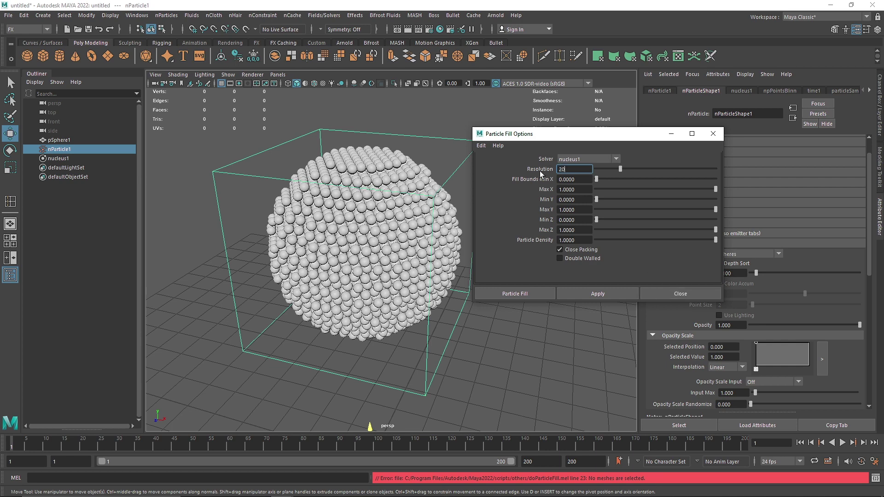
click(680, 293)
click(546, 296)
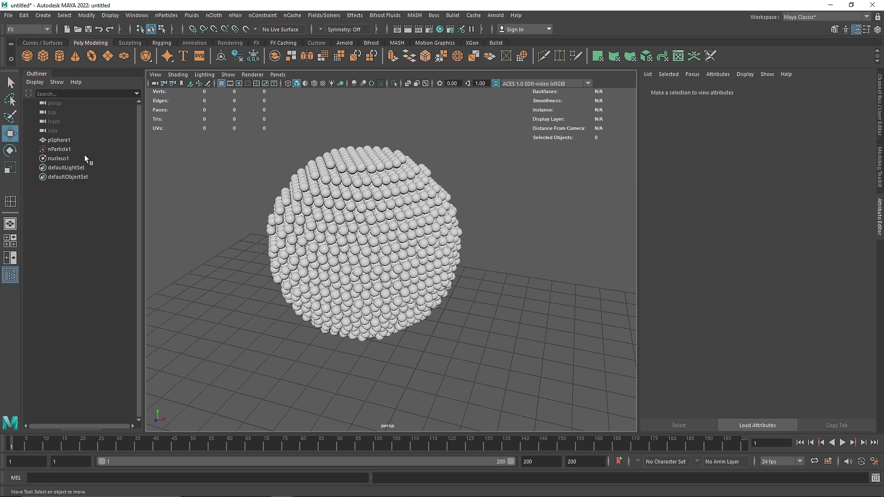
Turn the Visibility of pSphere1 back on and check the particles inside it by toggling X-ray display
click(69, 140)
click(718, 221)
click(407, 84)
click(407, 83)
click(407, 84)
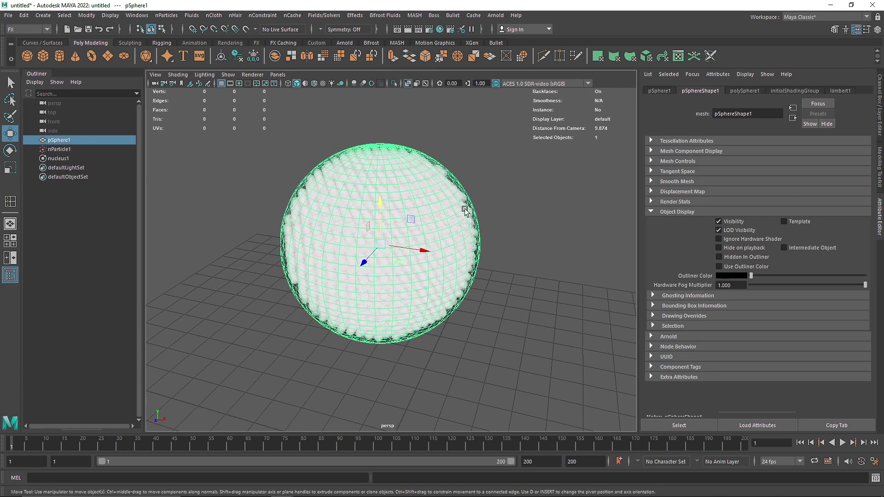
Play the simulation to frame 19 and examine the particles' motion relative to the sphere mesh
click(842, 442)
scroll(422, 368, down, 5)
alt+drag(422, 369, 396, 351)
scroll(380, 318, up, 3)
alt+drag(380, 316, 367, 333)
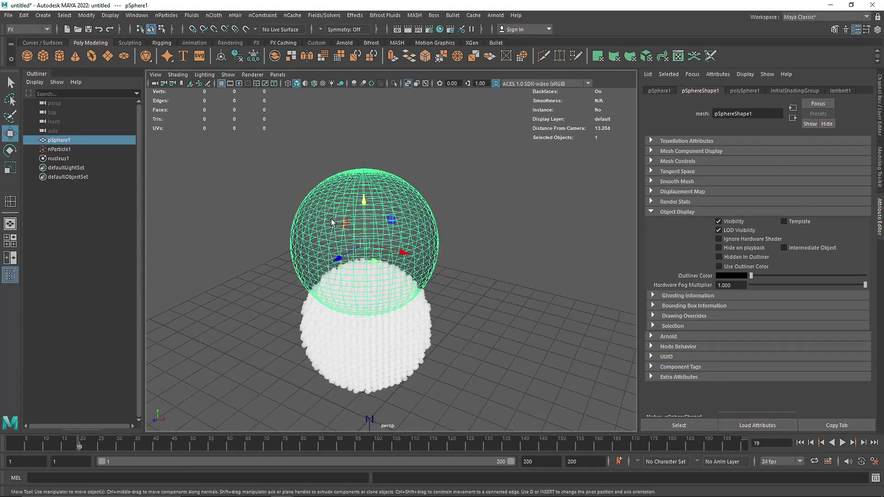
alt+drag(390, 271, 417, 221)
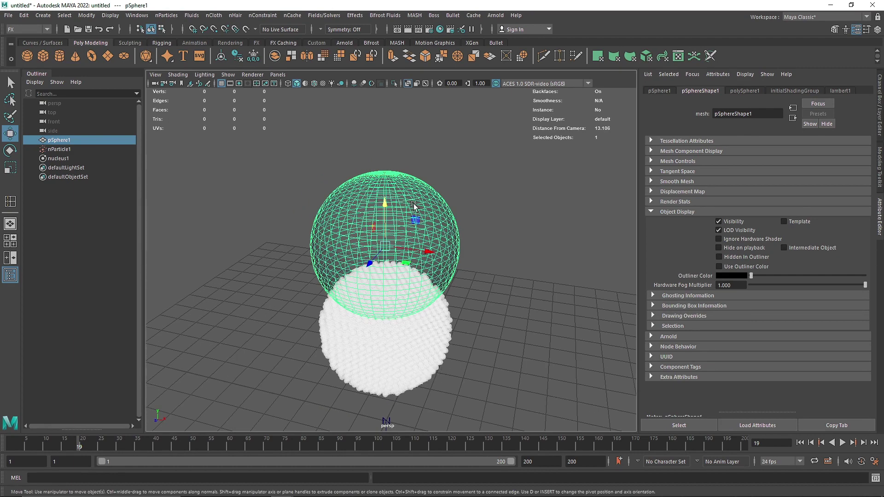
Return to frame 1 and convert pSphere1 into an nCloth object
click(800, 442)
click(433, 222)
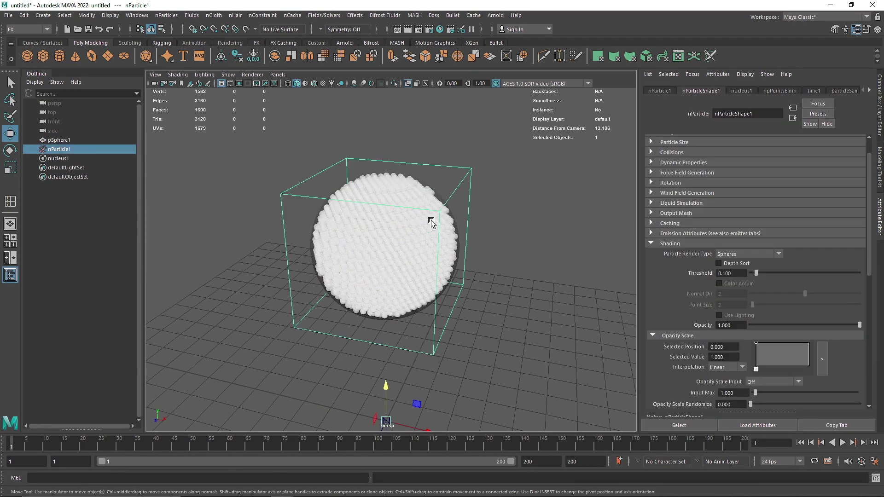
click(59, 140)
click(217, 17)
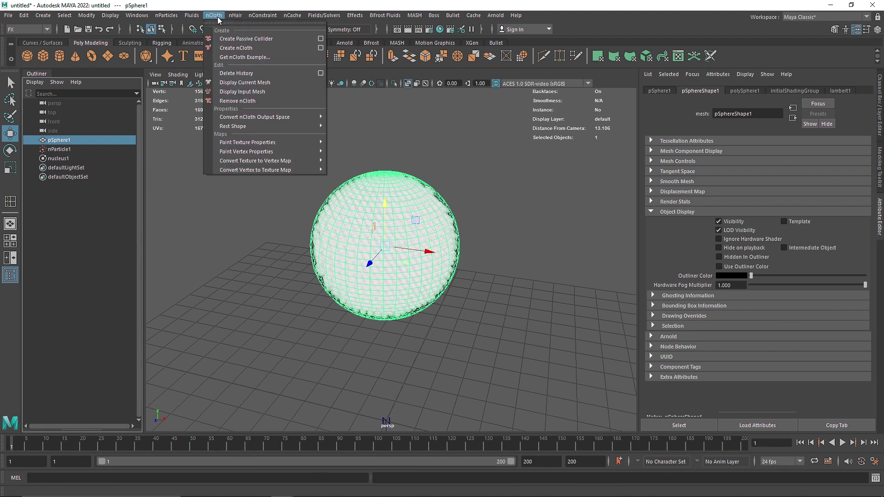
click(287, 46)
Play the simulation to watch the cloth sphere and its particles fall, and return to frame 1
click(843, 443)
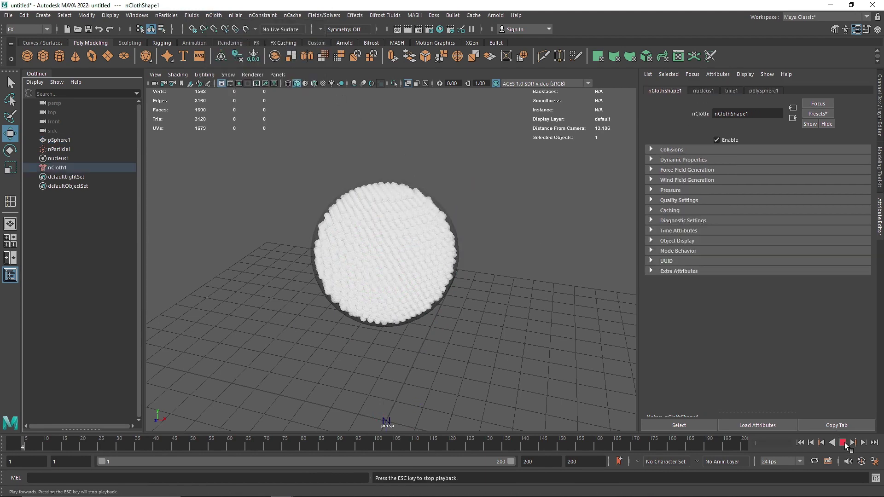
alt+middle_drag(373, 337, 385, 209)
mouse_move(385, 209)
alt+mouse_down()
mouse_move(418, 187)
mouse_move(373, 213)
alt+mouse_up()
click(802, 443)
alt+drag(533, 357, 374, 284)
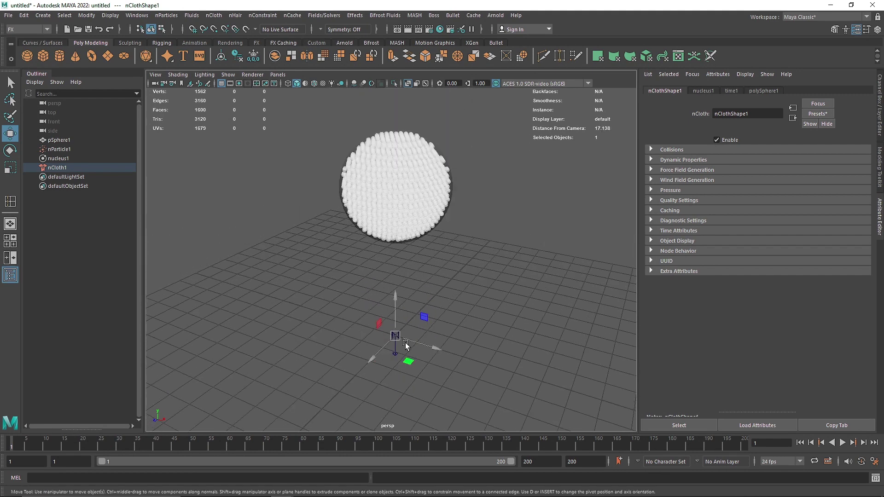
Enable the ground plane option on nucleus1
scroll(405, 342, down, 5)
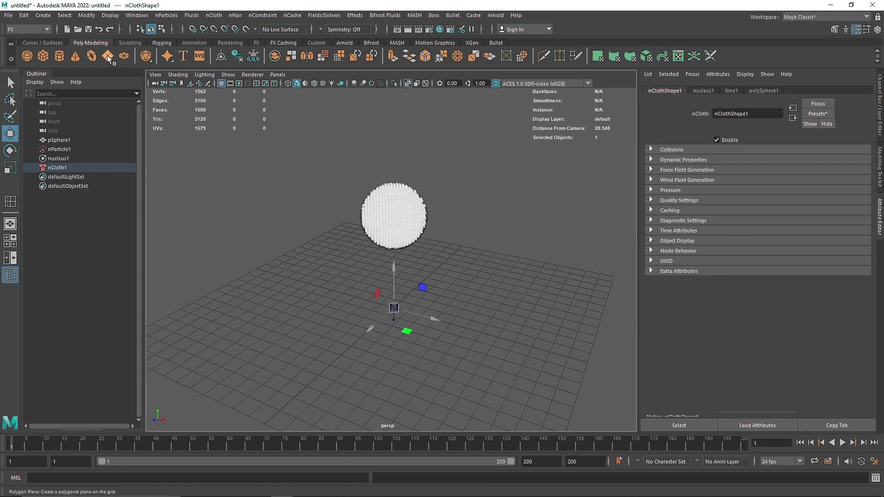
click(91, 159)
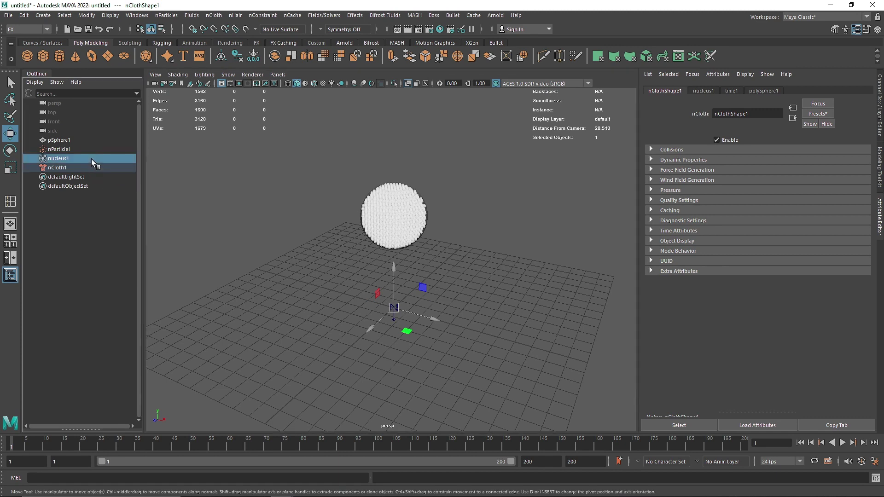
scroll(715, 303, down, 3)
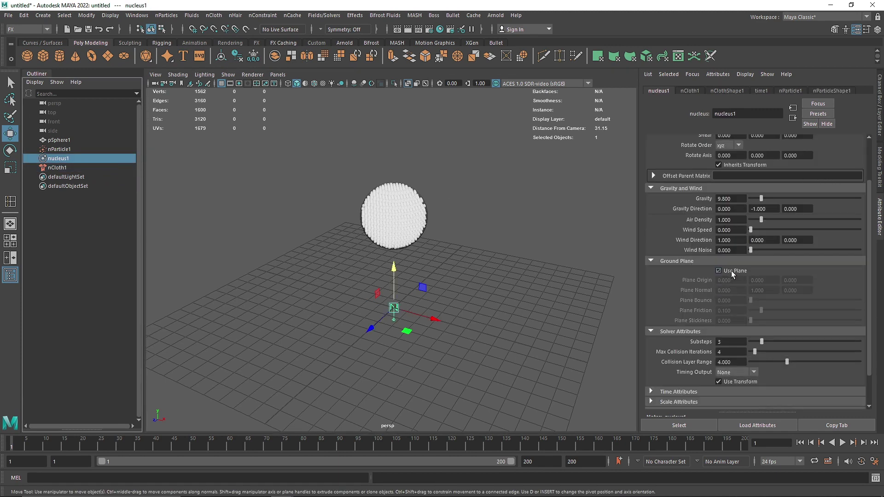
click(731, 270)
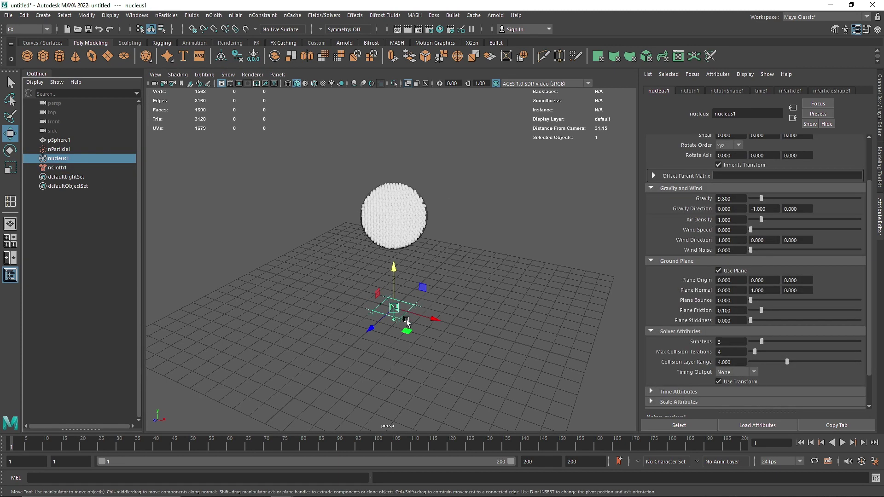
Play the simulation to frame 40 and examine how the cloth and particles land on the ground plane
click(841, 442)
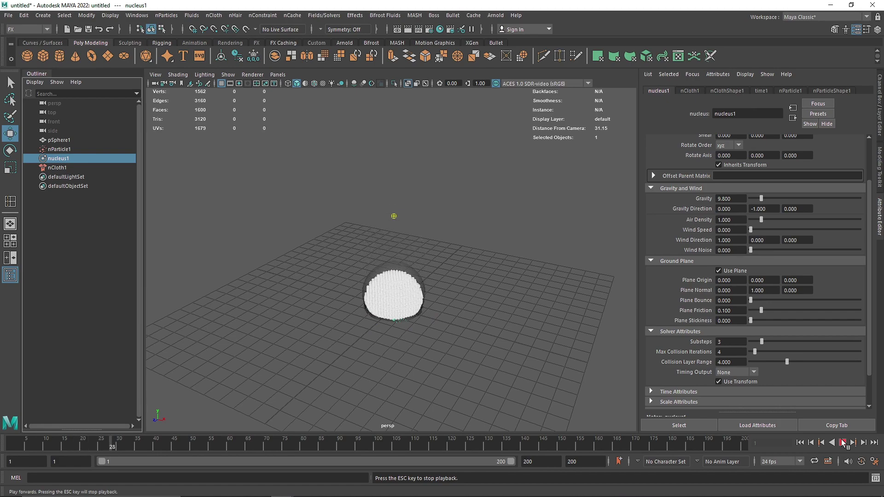
click(842, 442)
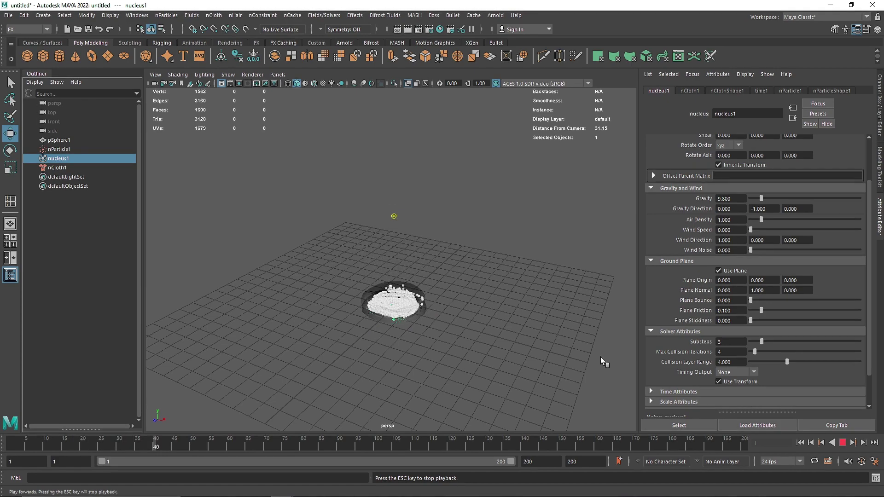
scroll(442, 341, up, 8)
mouse_move(416, 347)
alt+mouse_down()
mouse_move(360, 336)
mouse_move(417, 352)
alt+mouse_up()
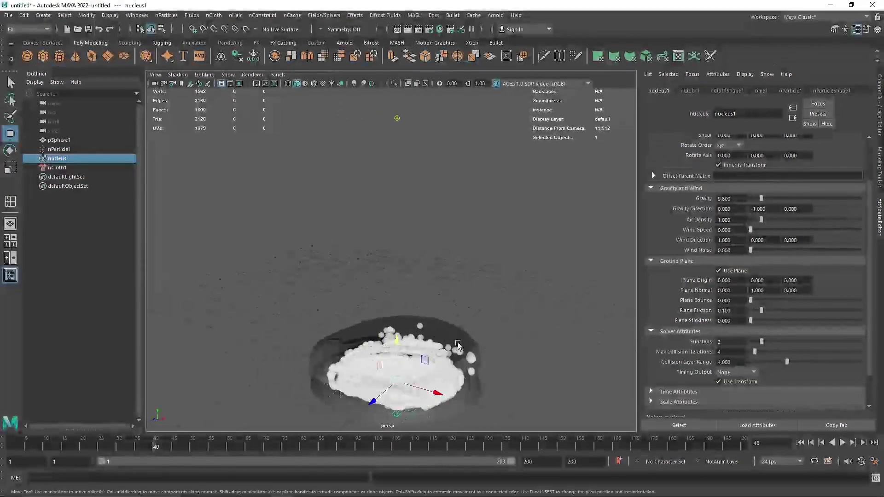
scroll(469, 357, down, 7)
alt+drag(465, 336, 465, 345)
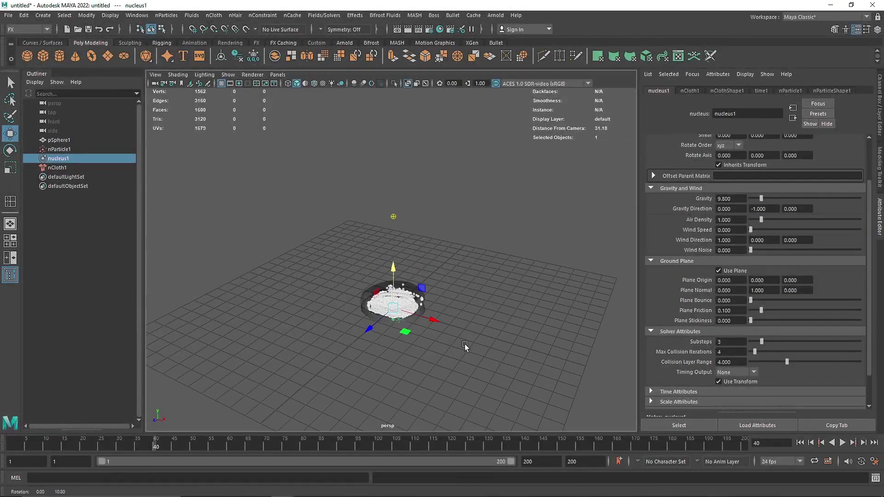
Turn off the ground plane on nucleus1 and return to frame 1
click(718, 270)
click(800, 442)
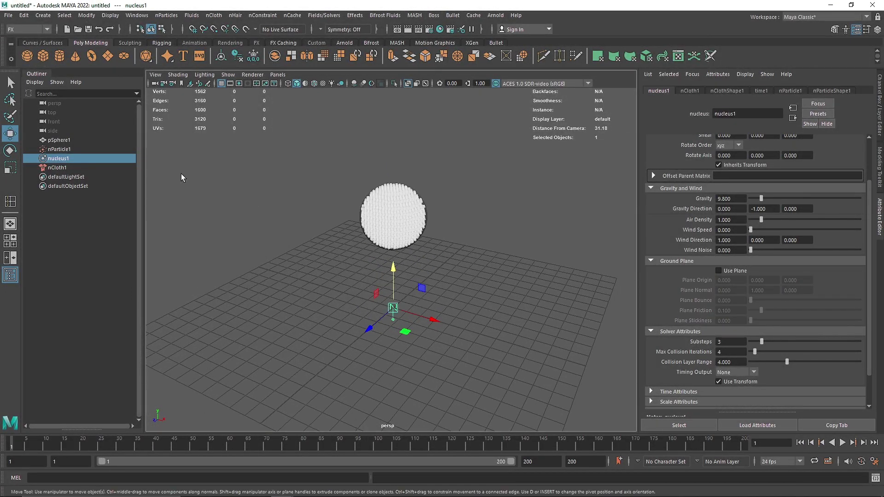
Create a polygon plane and scale it uniformly to about 57 to serve as a large floor
click(110, 58)
key(r)
drag(392, 307, 445, 326)
drag(398, 313, 553, 317)
Set the plane's Subdivisions Width and Subdivisions Height to 1
key(ctrl+a)
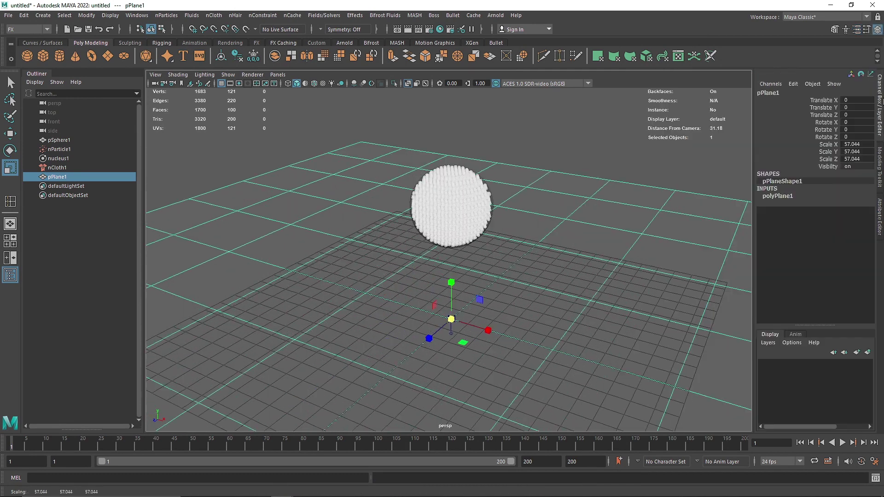
click(779, 196)
drag(847, 217, 849, 225)
text(1)
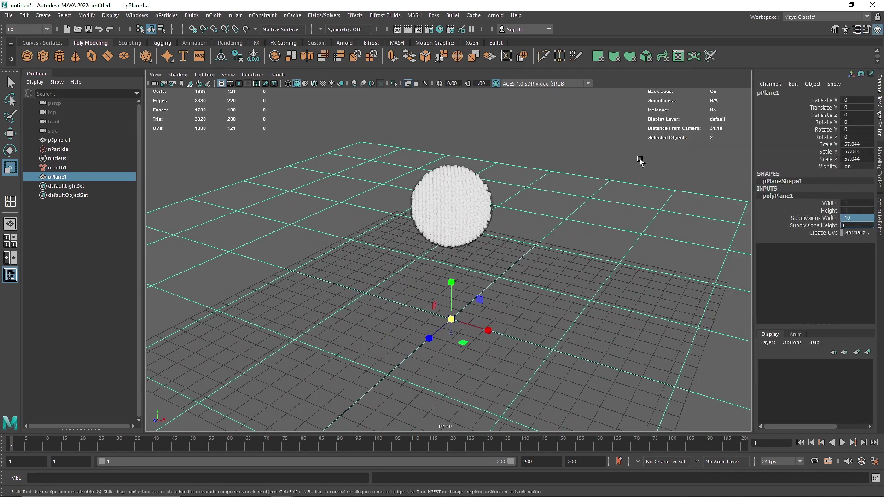
click(649, 166)
Rename pPlane1 as Floor
alt+drag(483, 198, 445, 207)
alt+drag(397, 142, 431, 135)
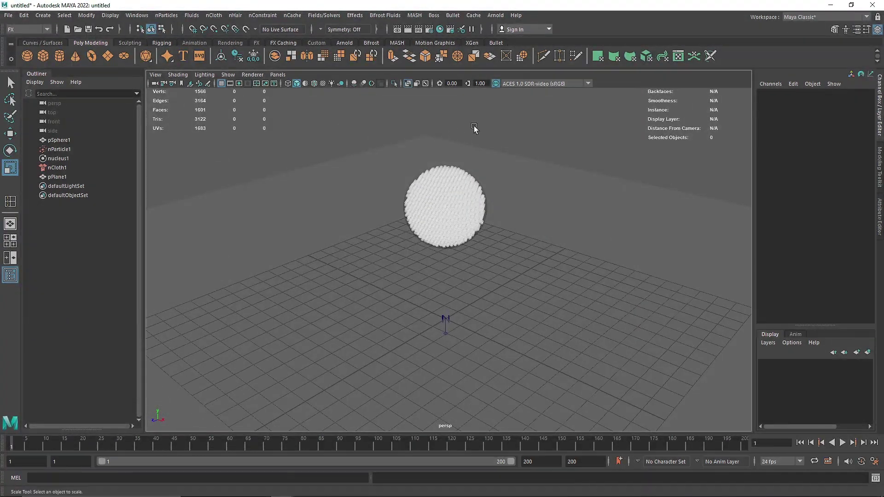
click(419, 152)
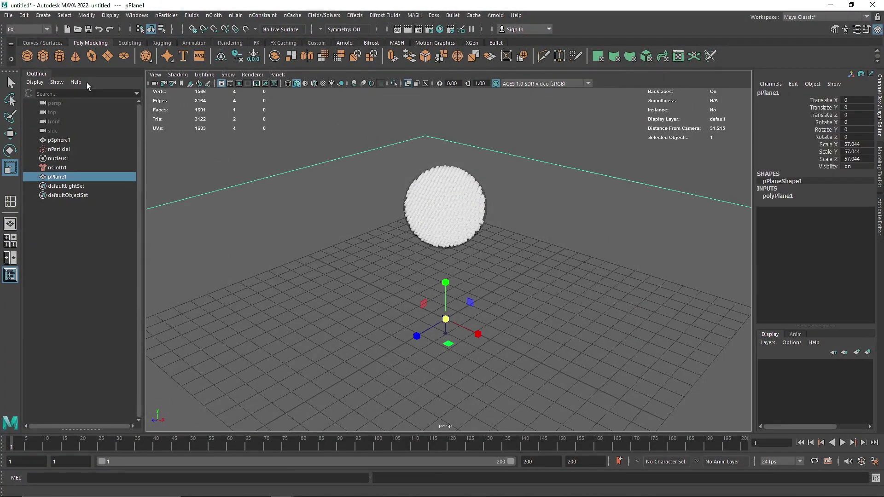
double_click(54, 177)
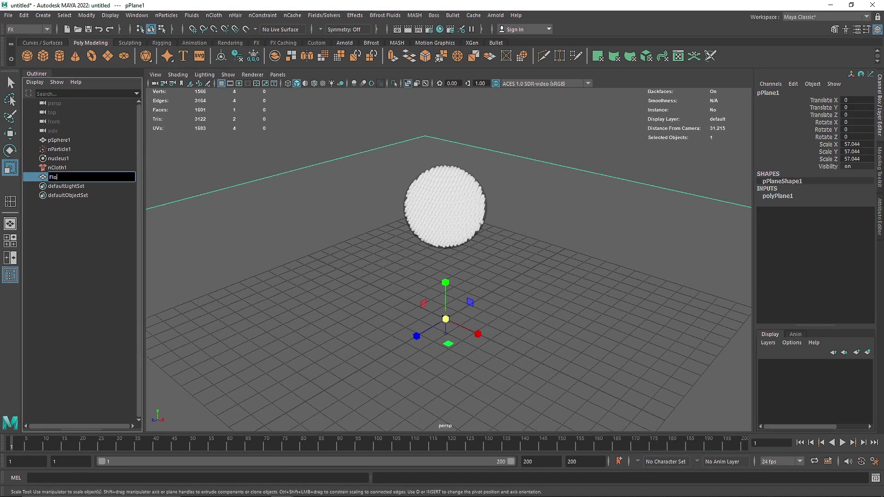
text(or)
key(Return)
Rename pSphere1 as Bag and nParticle1 as Grains
double_click(90, 138)
text(Bag)
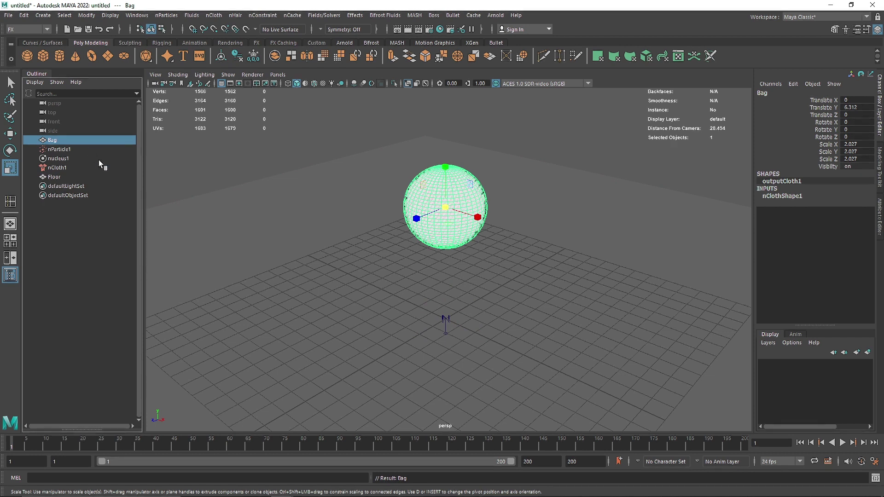
click(62, 150)
double_click(62, 150)
text(Grains)
key(Return)
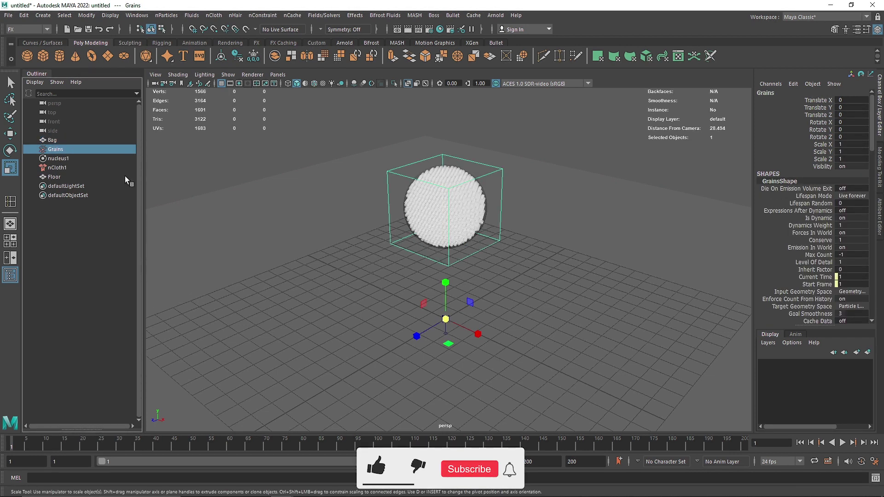
Make the Floor a passive collider
click(85, 176)
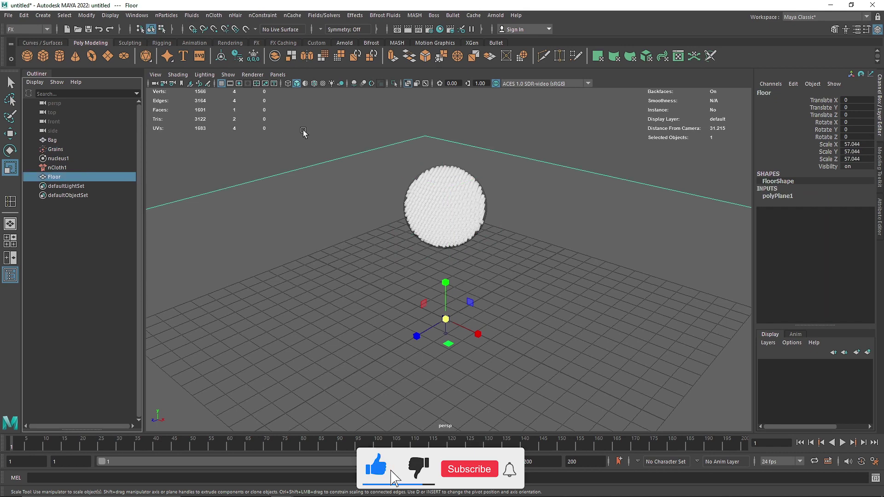
click(212, 16)
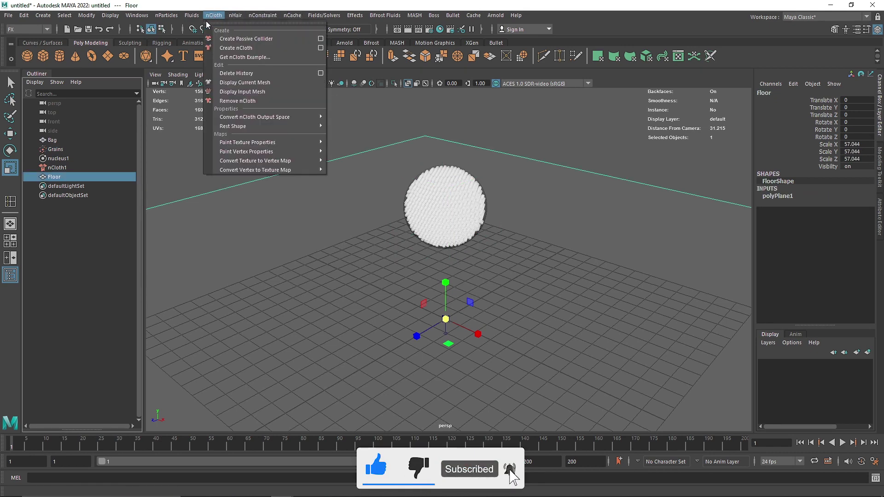
click(295, 38)
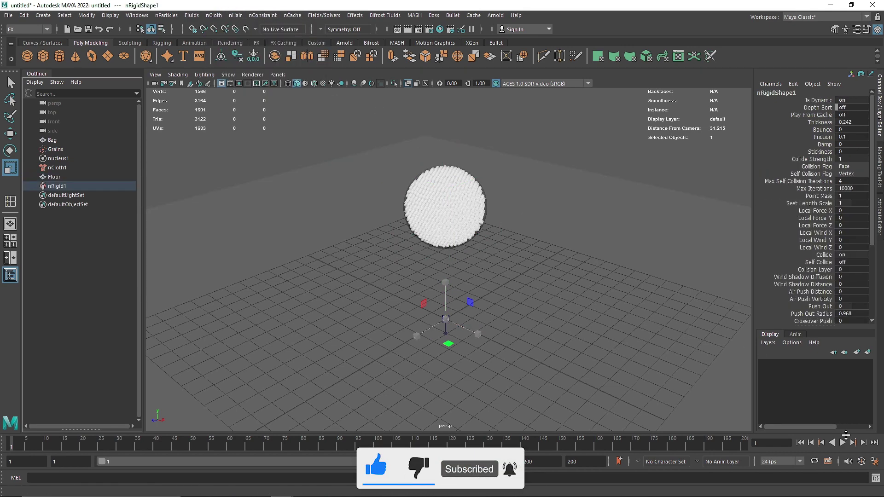
Play the simulation to frame 33 and turn off X-ray display to inspect the collapsed bag
click(842, 443)
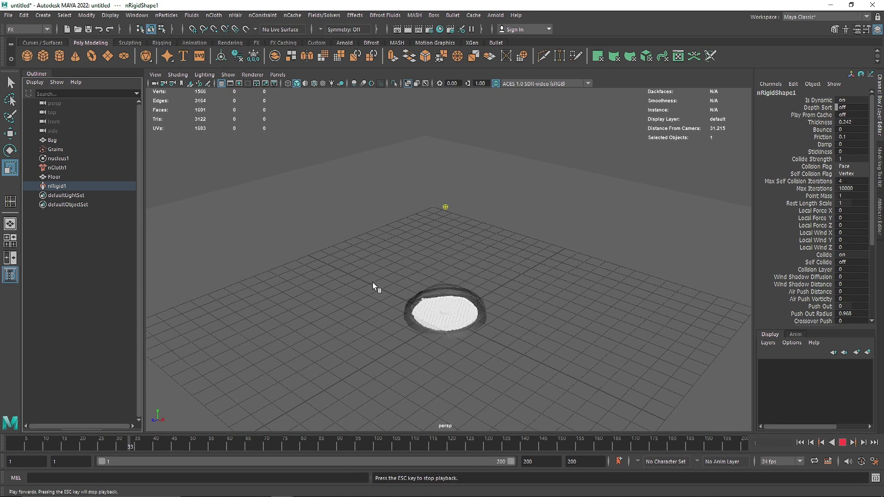
key(Escape)
key(r)
click(407, 84)
alt+drag(436, 222, 475, 207)
alt+right_drag(427, 221, 519, 330)
Turn on two-sided lighting and examine the gap between the bag and the floor
click(204, 74)
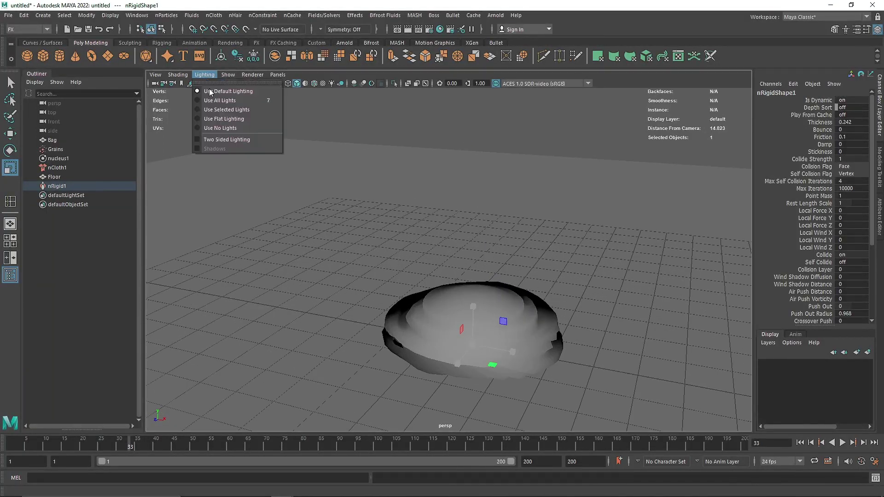
click(224, 137)
alt+drag(458, 264, 459, 233)
alt+right_drag(458, 230, 573, 263)
alt+drag(510, 254, 507, 240)
mouse_move(417, 220)
alt+mouse_down()
mouse_move(422, 213)
mouse_move(367, 217)
mouse_move(400, 240)
mouse_move(420, 232)
alt+mouse_up()
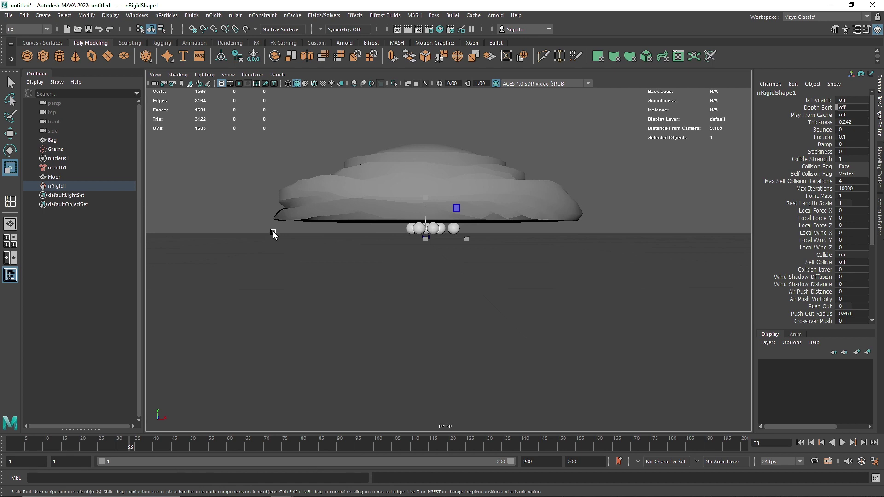
Set the Solver Display of the Floor's nRigidShape1 to Collision Thickness
click(57, 177)
key(ctrl+a)
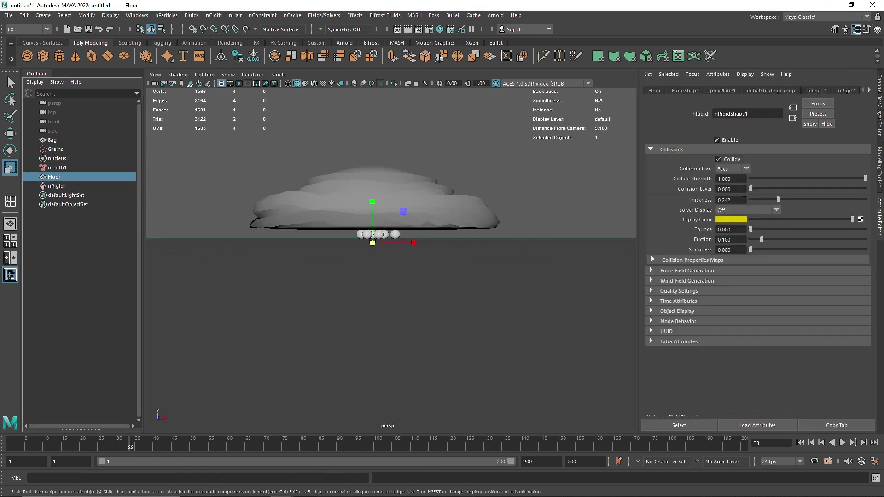
click(751, 211)
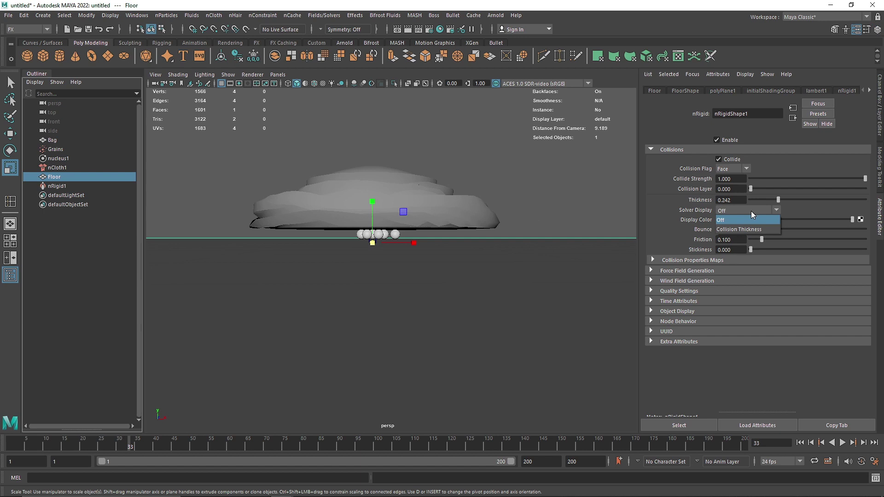
click(767, 229)
Examine the collision thickness shell around the Floor's edges and corner
alt+drag(311, 226, 297, 237)
scroll(298, 237, down, 5)
scroll(325, 284, down, 3)
alt+drag(392, 316, 385, 262)
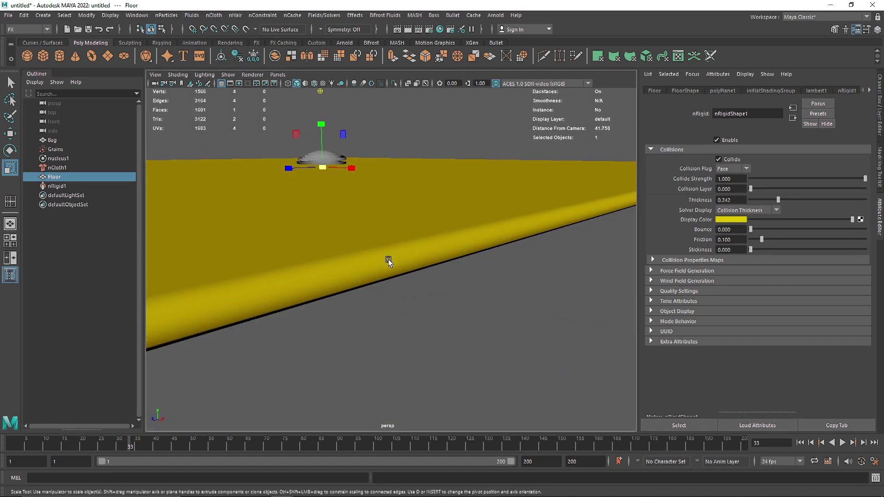
alt+middle_drag(385, 263, 403, 263)
scroll(383, 264, up, 9)
scroll(409, 275, down, 1)
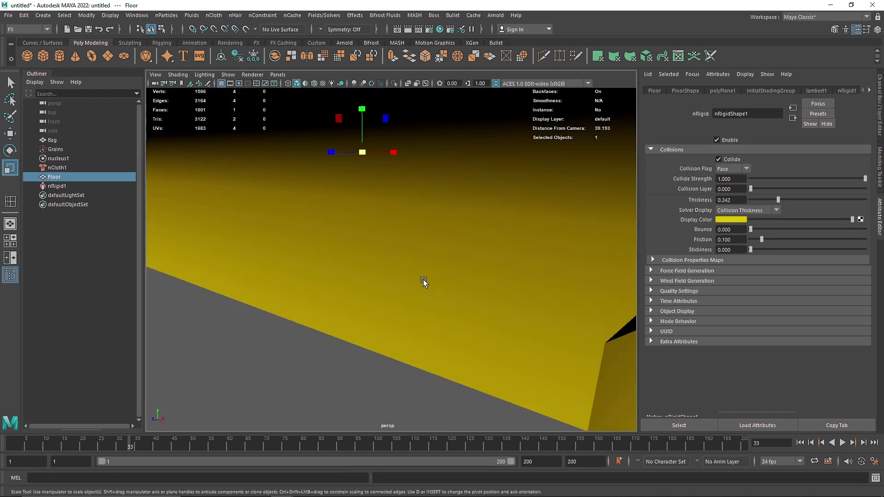
scroll(408, 274, up, 1)
scroll(448, 284, down, 2)
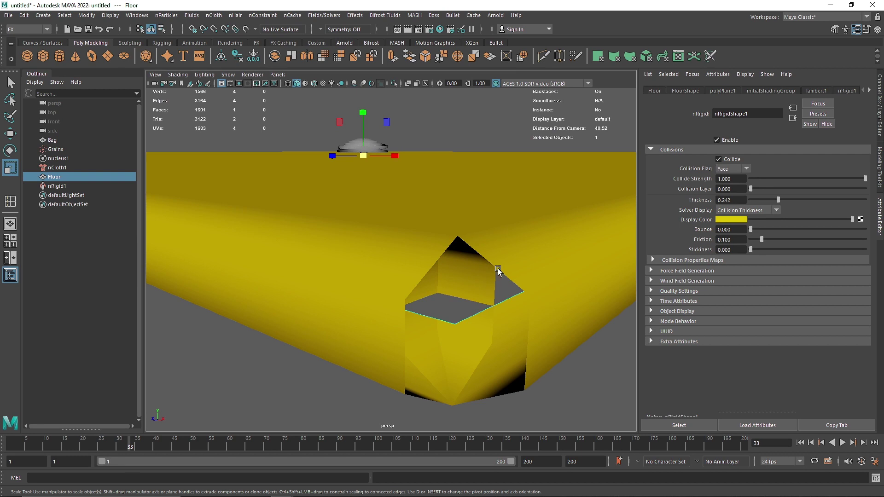
Toggle the Floor's collision thickness display off and on, and reduce its Thickness to 0.008
click(735, 228)
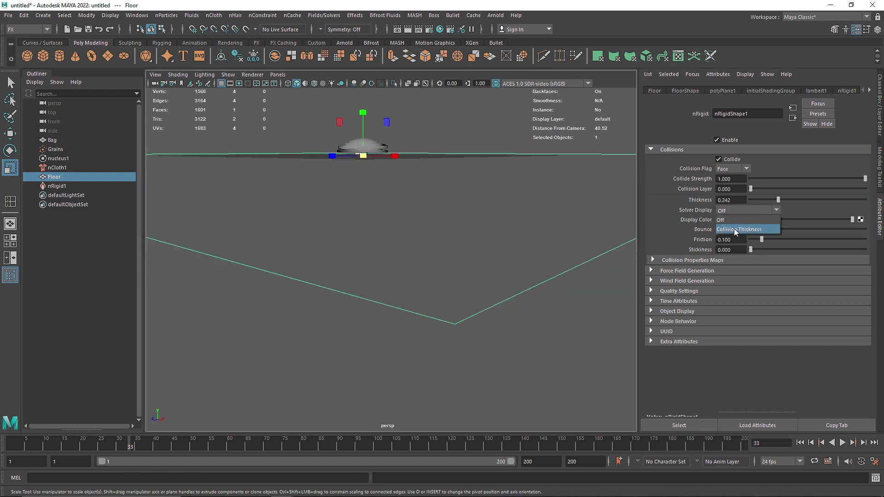
drag(779, 202, 752, 203)
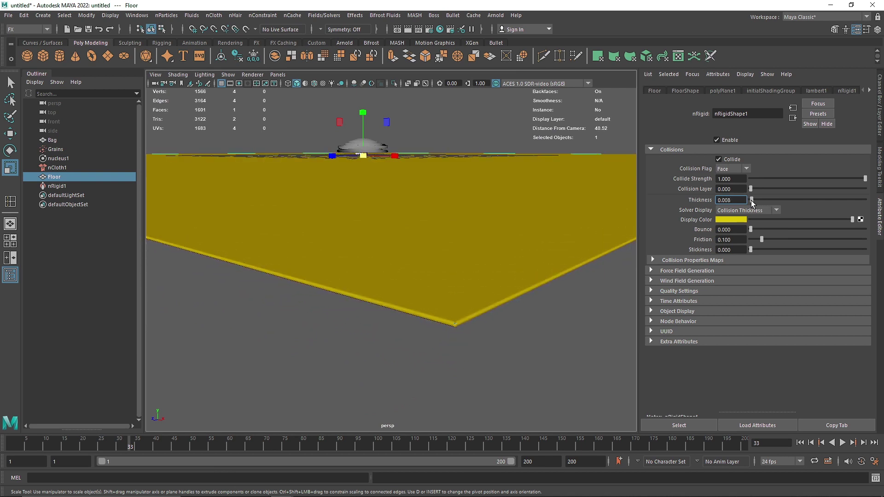
Set the Solver Display of the Bag's nClothShape1 to Collision Thickness and look at its shell up close
alt+drag(390, 275, 361, 291)
scroll(367, 303, up, 10)
alt+middle_drag(361, 290, 420, 278)
click(339, 270)
alt+drag(408, 267, 418, 267)
alt+middle_drag(418, 267, 406, 303)
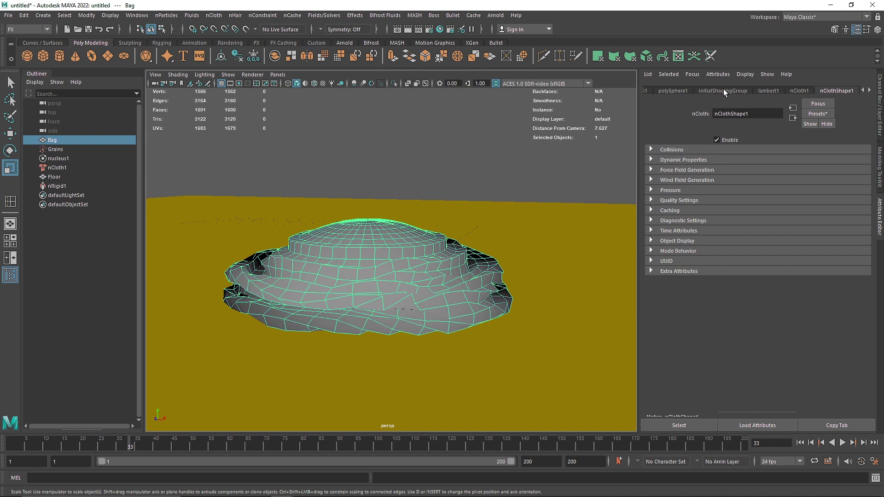
click(693, 160)
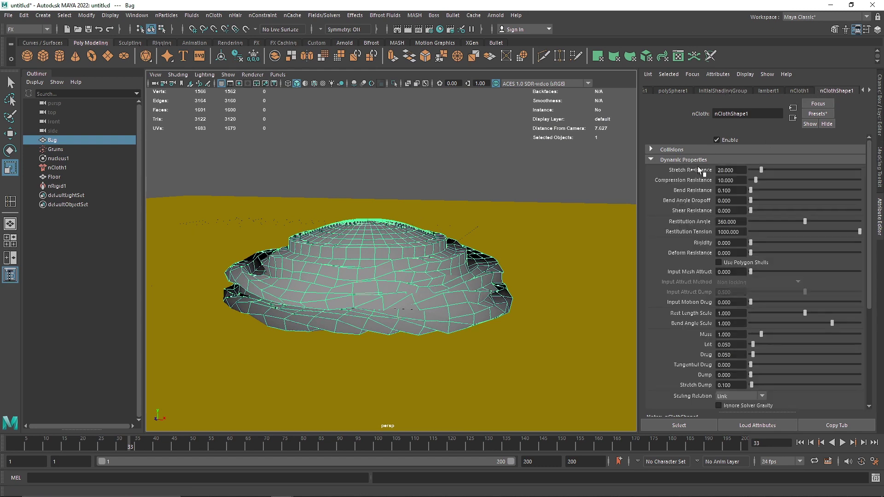
click(673, 150)
click(728, 239)
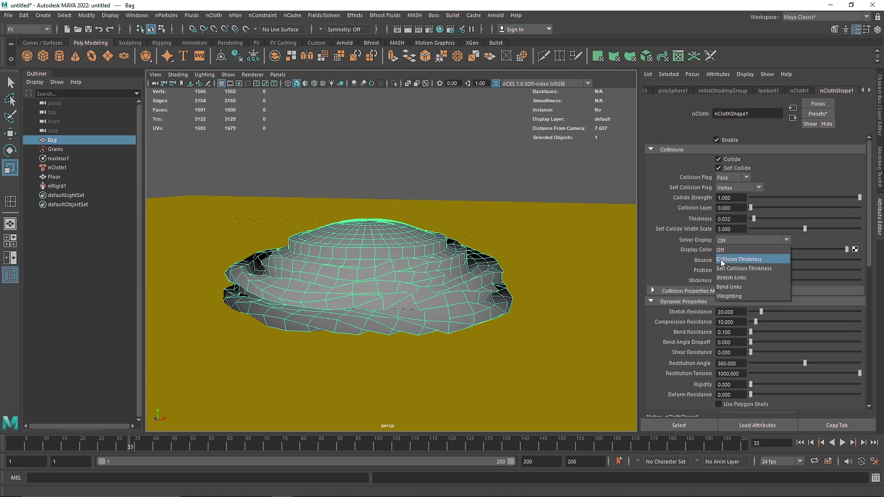
click(750, 259)
alt+right_drag(464, 270, 691, 324)
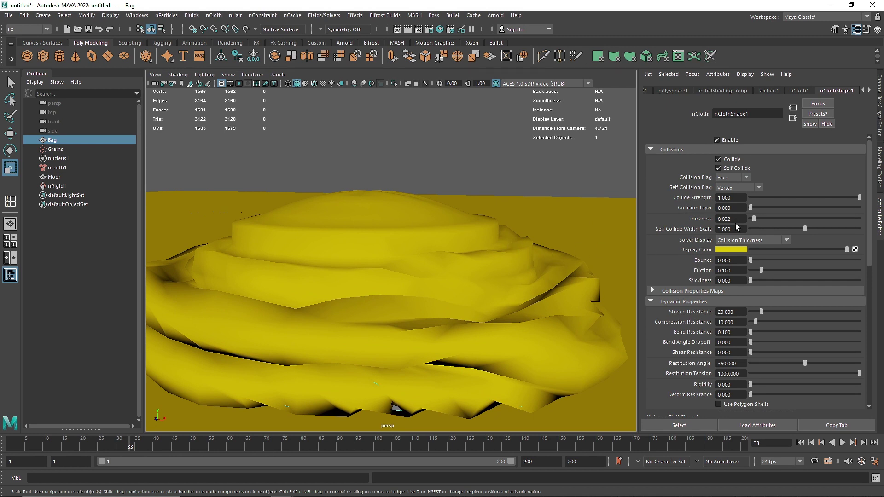
Reduce the Bag's nCloth collision Thickness to 0.025
drag(752, 219, 752, 221)
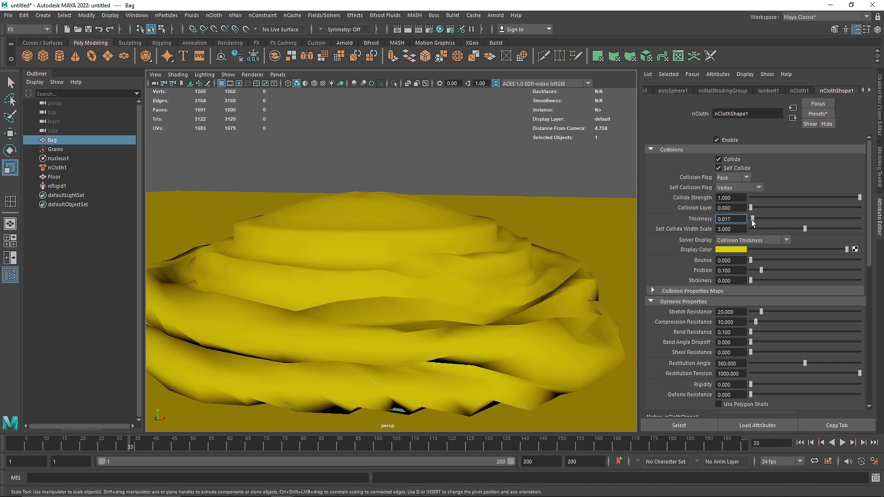
key(Return)
text(0.025)
key(Return)
alt+drag(414, 291, 402, 315)
scroll(419, 314, down, 5)
Turn off the Solver Display for both the Bag's nCloth and the Floor's nRigid shape
click(737, 241)
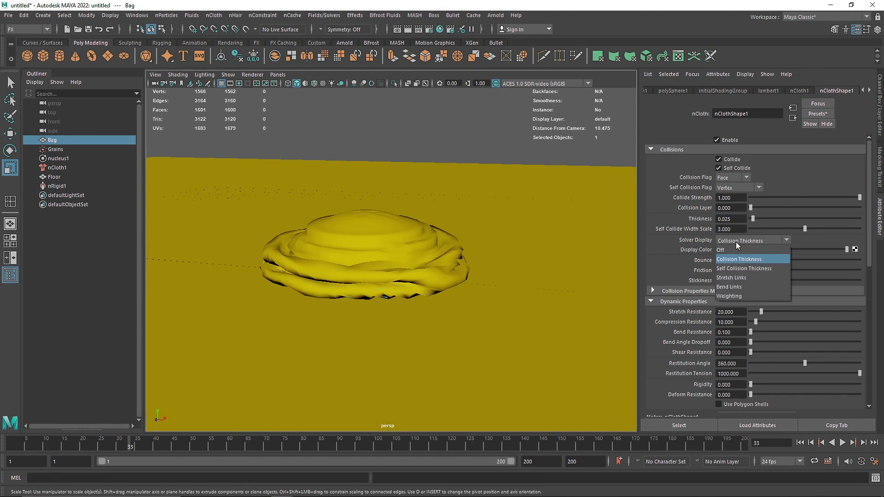
click(733, 250)
click(494, 204)
click(746, 210)
click(742, 221)
click(650, 149)
scroll(355, 284, down, 5)
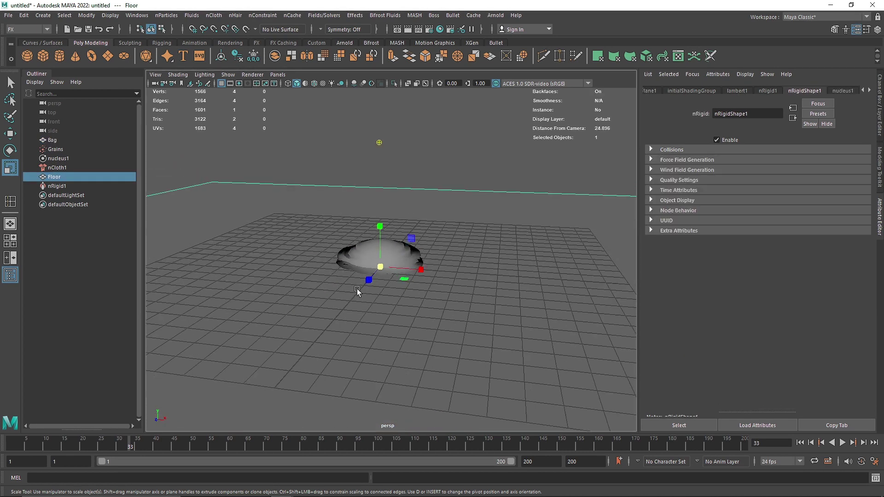
Replay the simulation from the first frame, stop it after impact, and examine how the bag rests on the floor
click(800, 442)
click(841, 443)
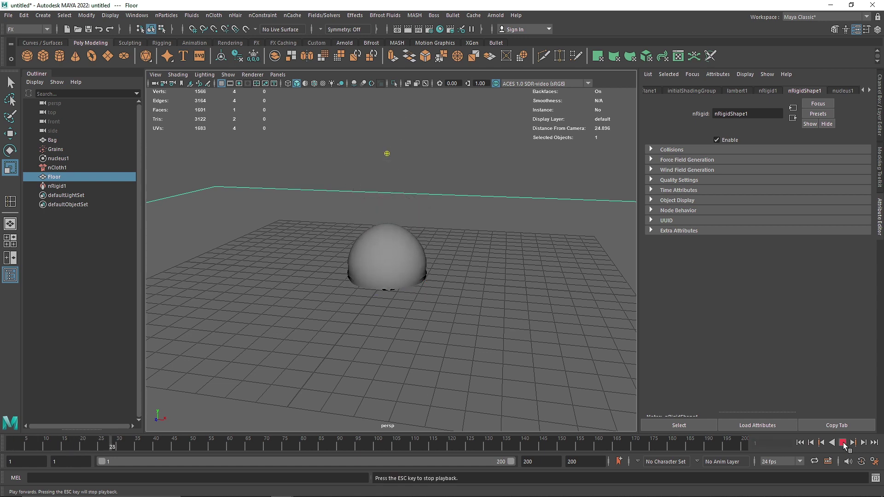
click(842, 442)
alt+drag(402, 281, 376, 266)
alt+right_drag(356, 264, 549, 331)
alt+drag(436, 334, 444, 359)
alt+right_drag(442, 354, 410, 309)
alt+middle_drag(410, 310, 415, 361)
Return to the first frame and set the Bag's nCloth Stretch Resistance to 40
click(354, 293)
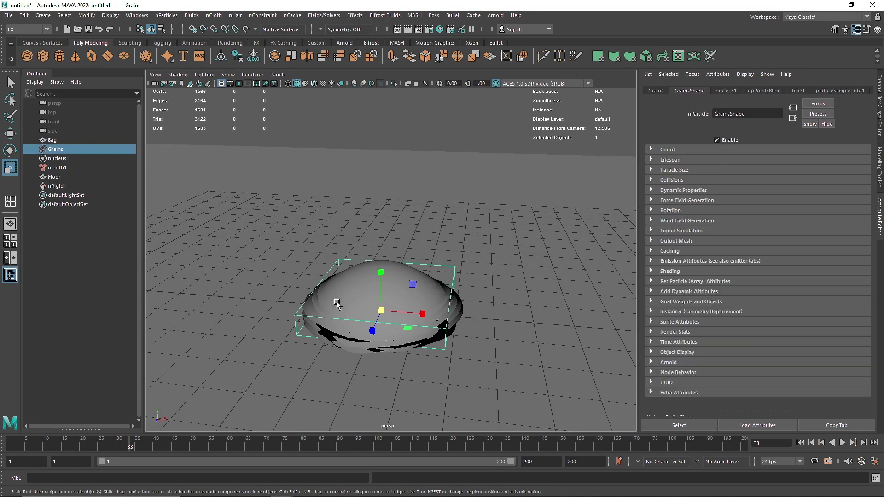
click(61, 139)
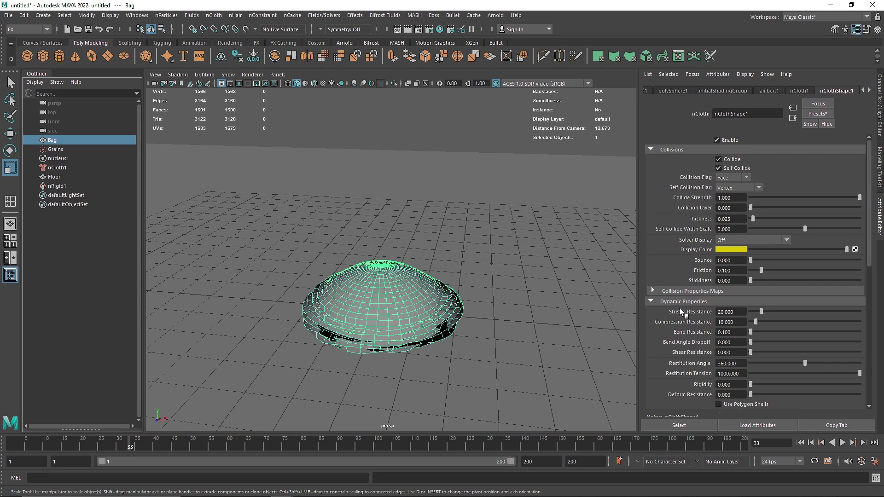
click(672, 149)
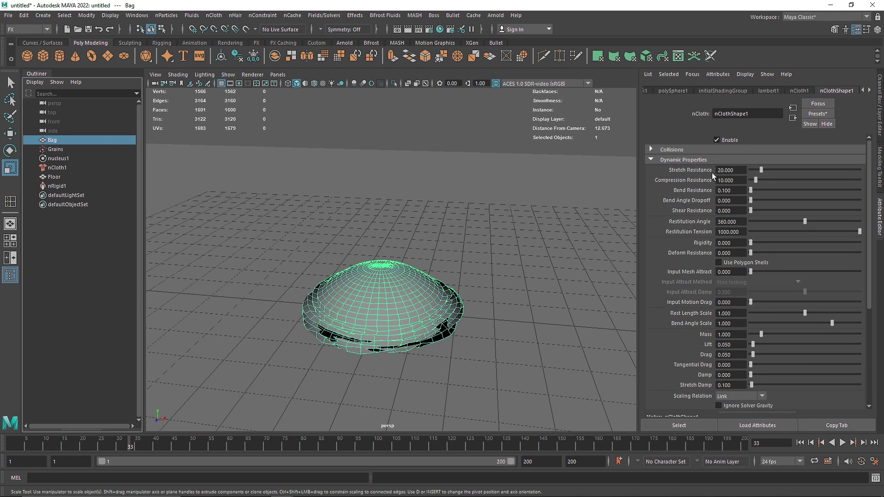
click(799, 442)
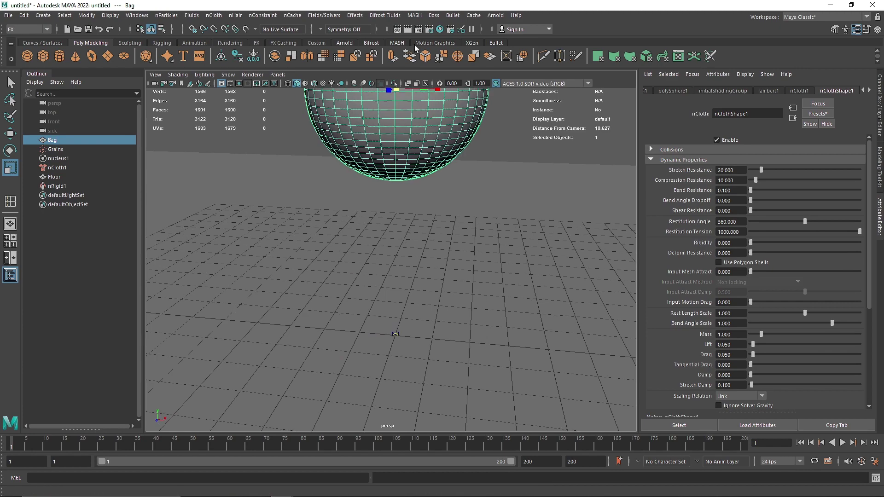
alt+middle_drag(550, 190, 544, 221)
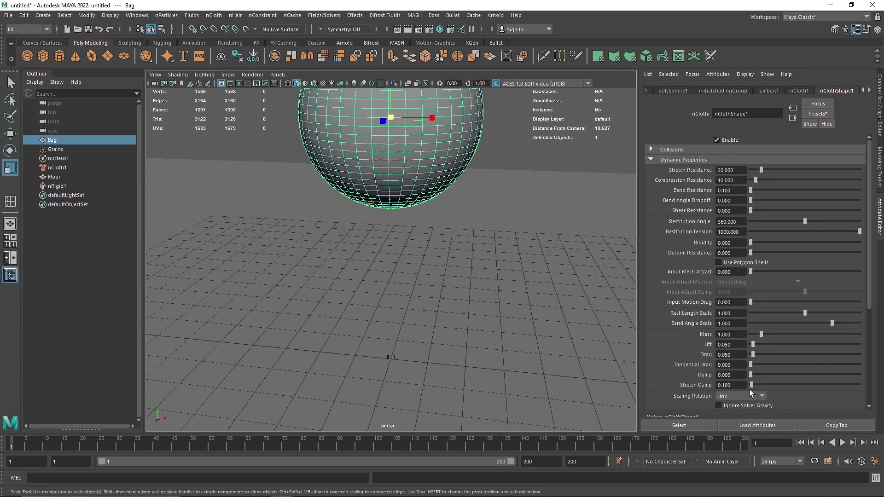
alt+right_drag(569, 356, 541, 356)
alt+drag(542, 359, 420, 324)
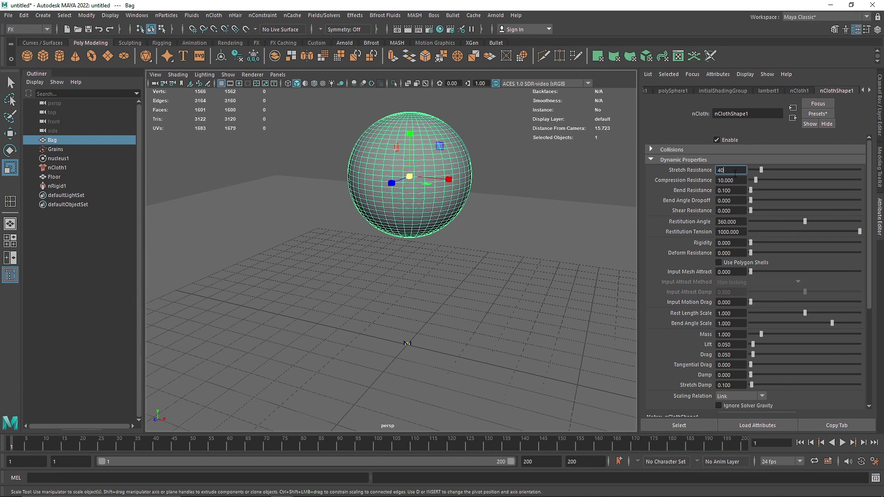
Replace the Bag's nCloth settings with the tshirt preset and play the simulation until the bag has landed
click(817, 114)
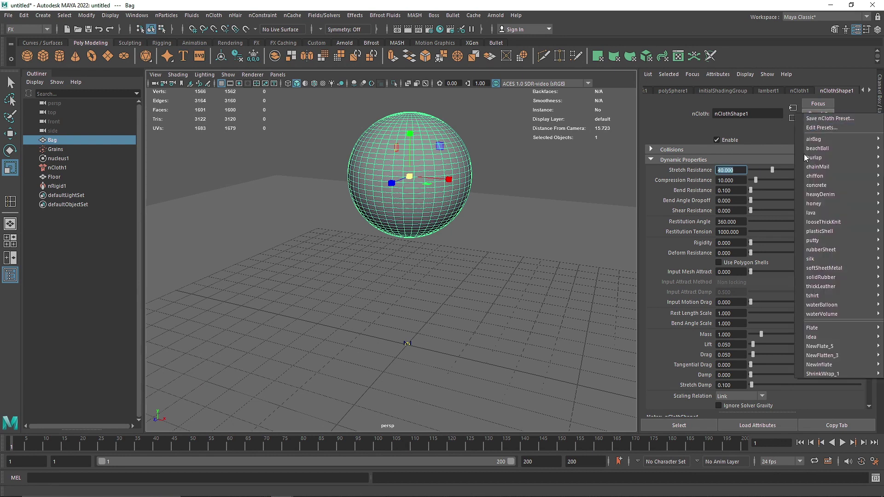
mouse_move(824, 287)
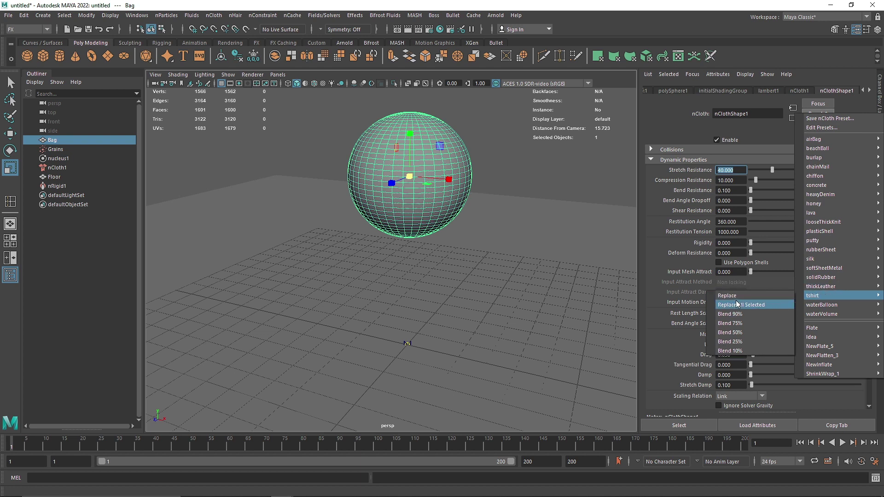
click(738, 304)
click(842, 443)
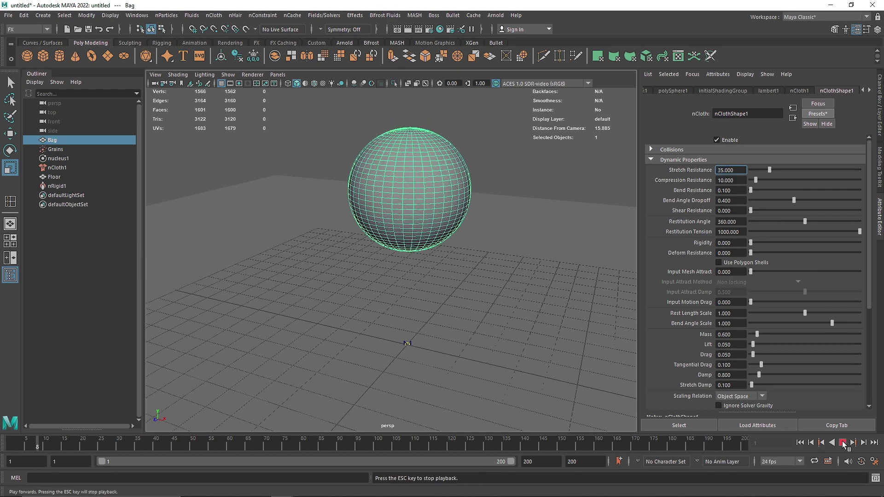
alt+middle_drag(395, 315, 404, 296)
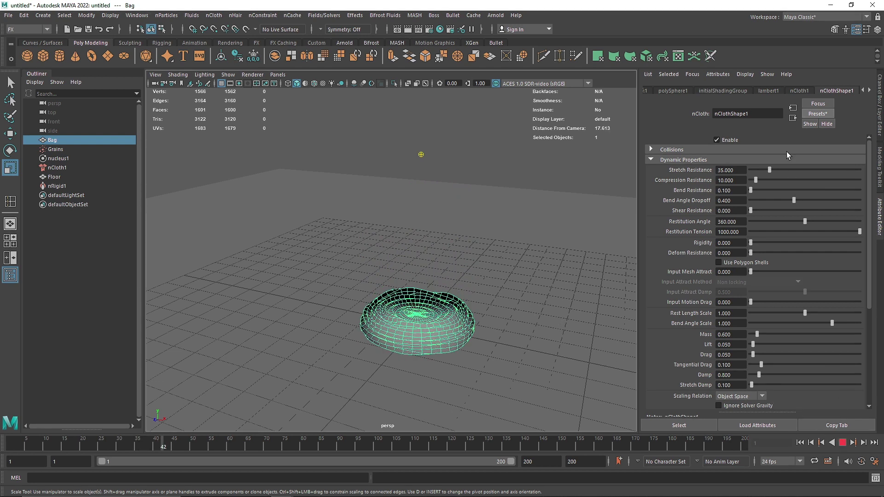
key(Escape)
Replace the Bag's nCloth settings with the thickLeather preset and play the drop from the first frame
click(817, 114)
mouse_move(843, 284)
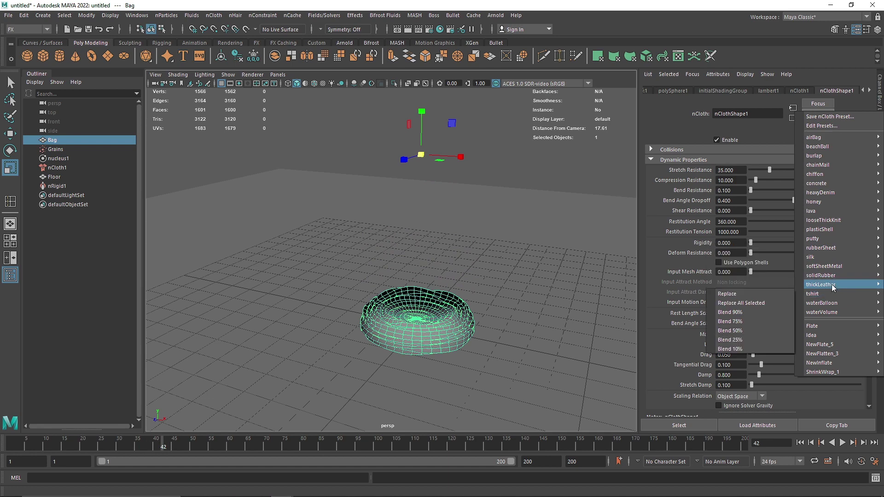
click(772, 285)
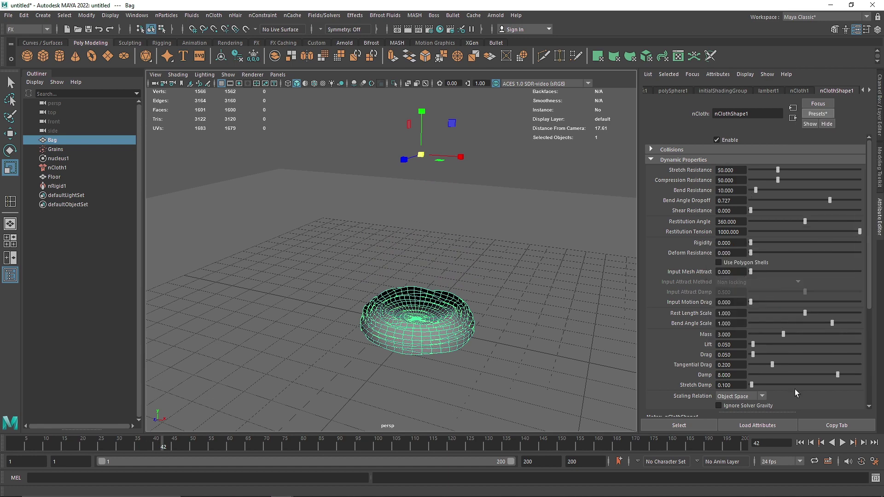
click(802, 442)
click(842, 443)
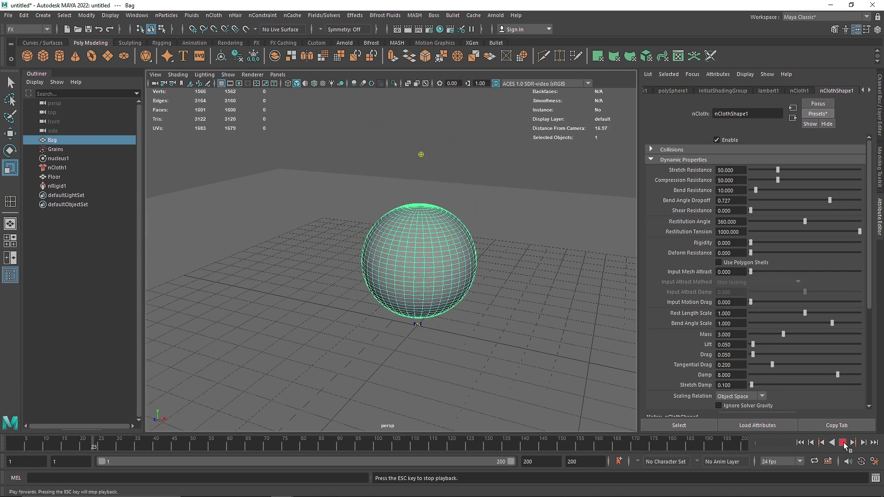
click(842, 443)
alt+drag(454, 246, 489, 327)
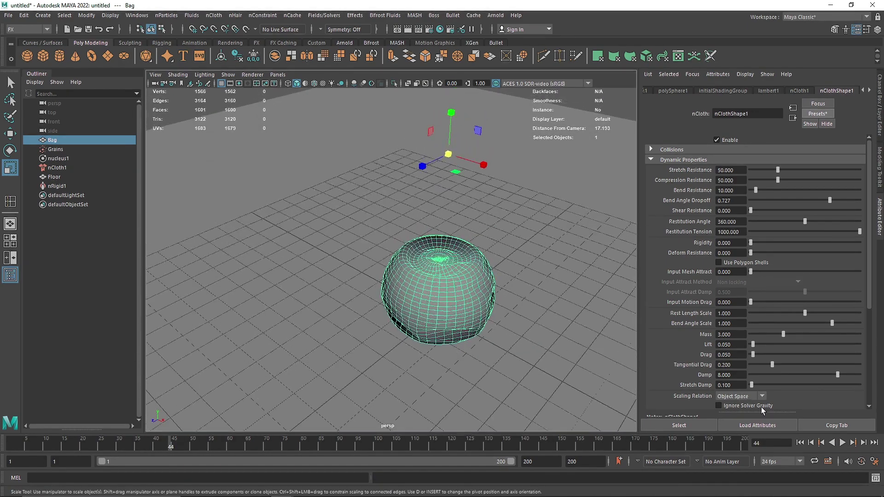
Return to the first frame, turn on X-ray display, and play the drop to watch the grains inside the bag
click(800, 443)
scroll(455, 309, up, 2)
alt+middle_drag(509, 275, 477, 318)
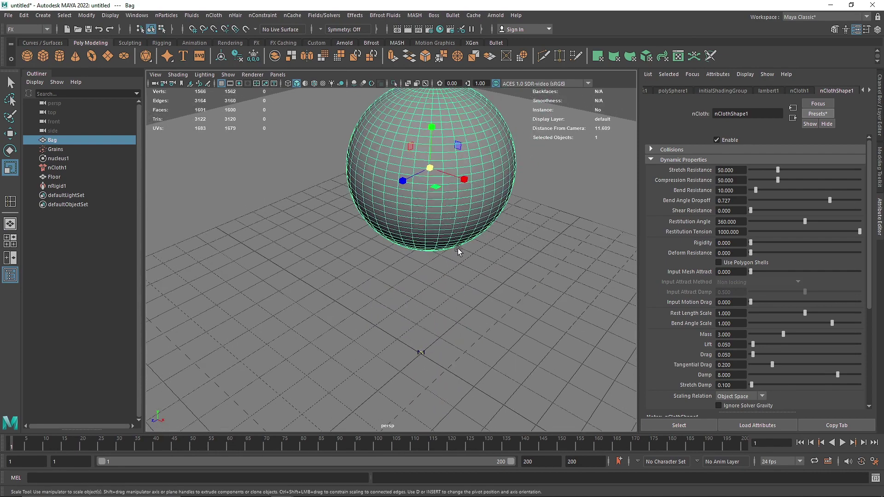
click(408, 84)
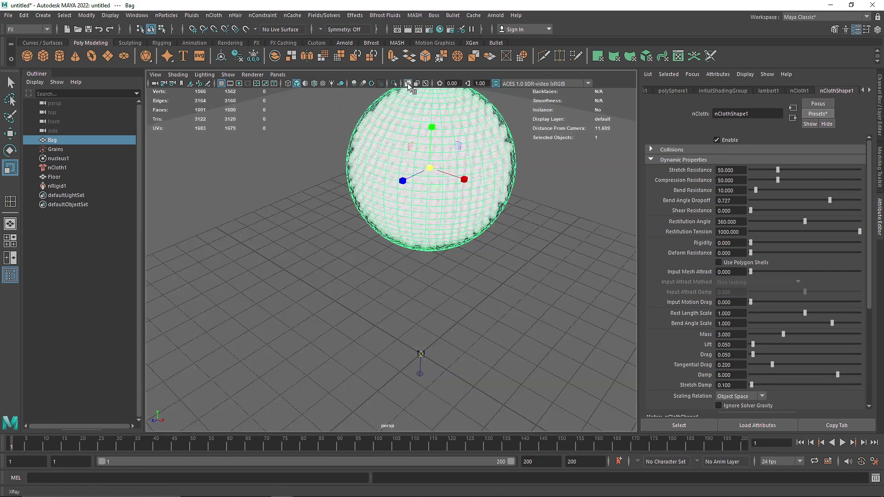
alt+drag(473, 304, 487, 302)
mouse_move(487, 301)
alt+middle_down()
mouse_move(476, 329)
mouse_move(510, 322)
mouse_move(506, 291)
alt+middle_up()
click(842, 443)
alt+drag(477, 290, 525, 364)
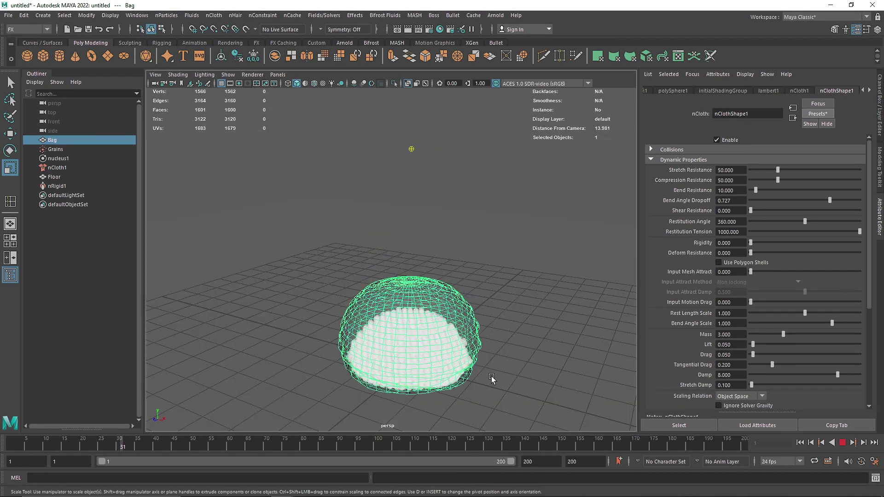
click(842, 443)
Examine the grains inside the landed bag and the area beneath it from several angles
alt+middle_drag(449, 357, 456, 302)
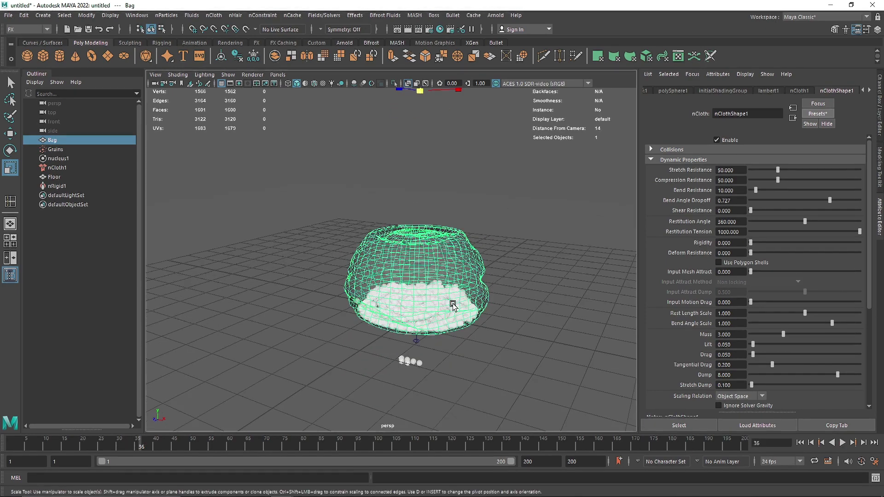
scroll(456, 304, up, 4)
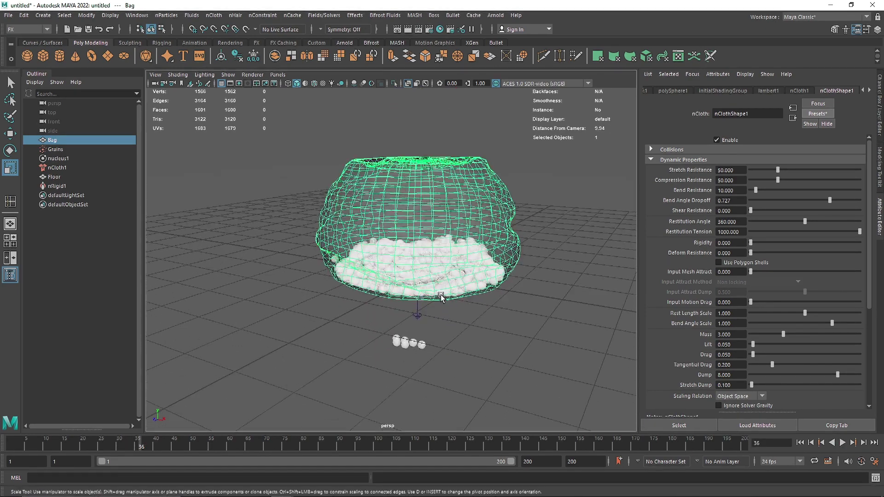
scroll(439, 252, up, 4)
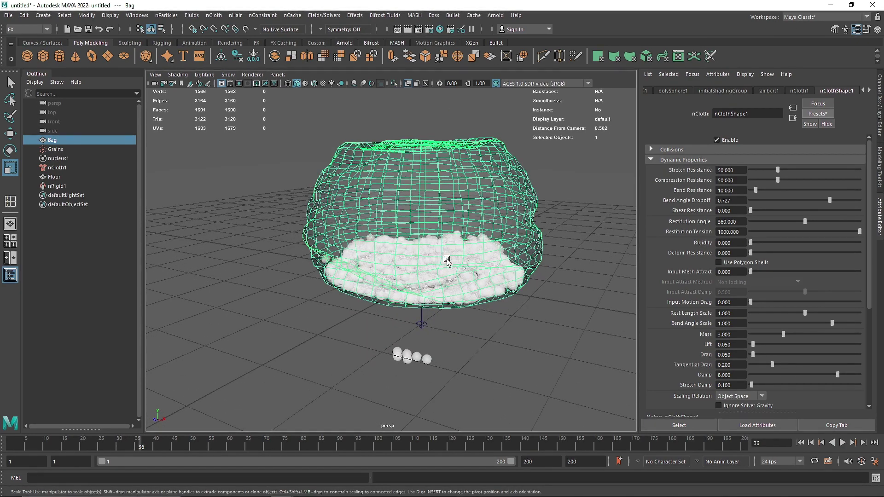
alt+drag(454, 299, 411, 342)
alt+middle_drag(410, 343, 375, 251)
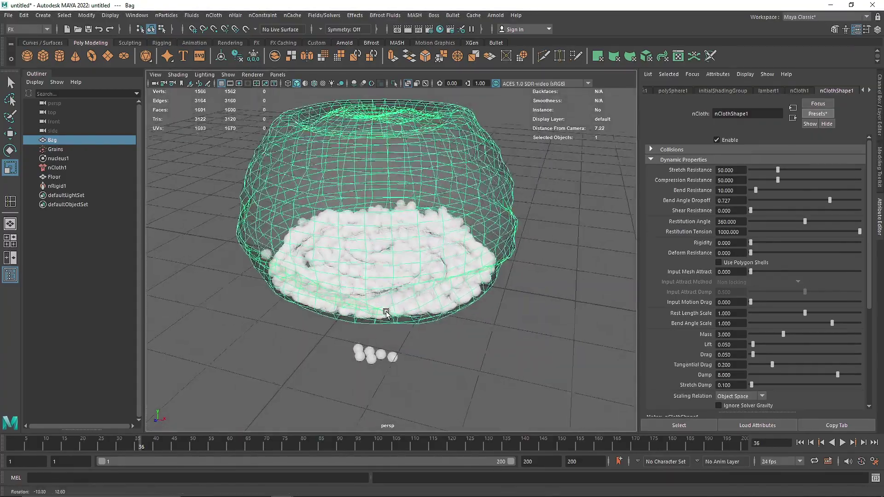
alt+right_drag(374, 249, 418, 271)
alt+drag(418, 270, 430, 235)
alt+middle_drag(360, 319, 410, 275)
scroll(411, 276, down, 7)
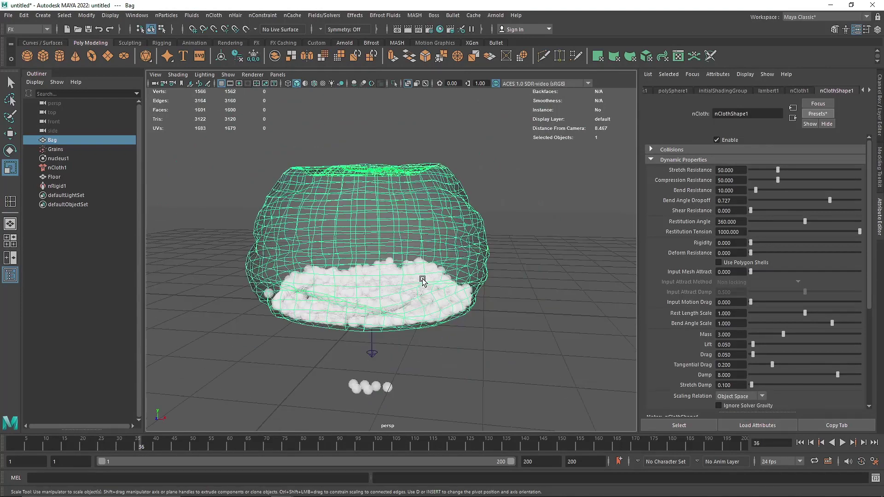
alt+drag(420, 279, 401, 297)
scroll(424, 302, down, 3)
alt+middle_drag(447, 306, 455, 338)
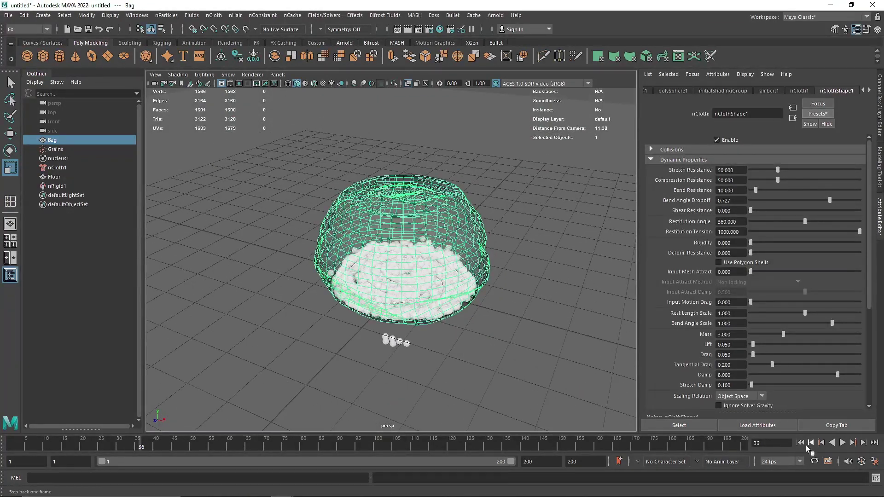
Rewind the simulation to the first frame and turn off X-ray display
click(800, 443)
alt+middle_drag(488, 244, 476, 297)
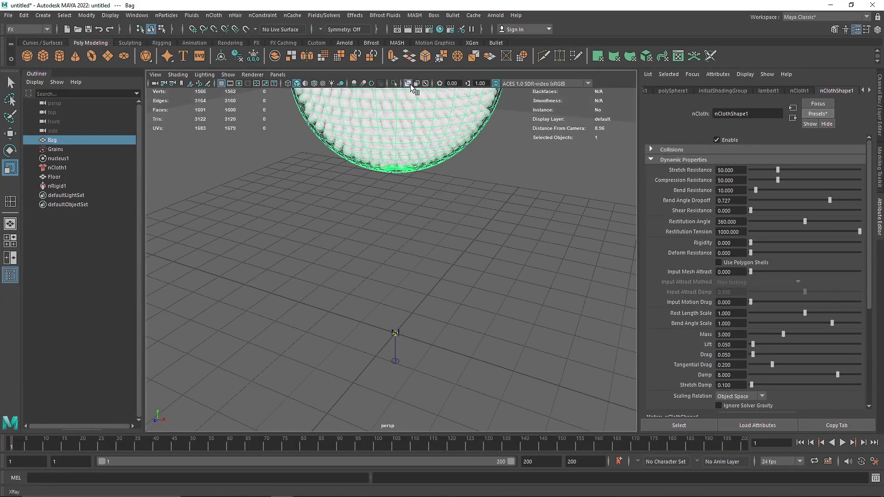
click(409, 84)
scroll(420, 167, down, 5)
alt+middle_drag(436, 200, 437, 235)
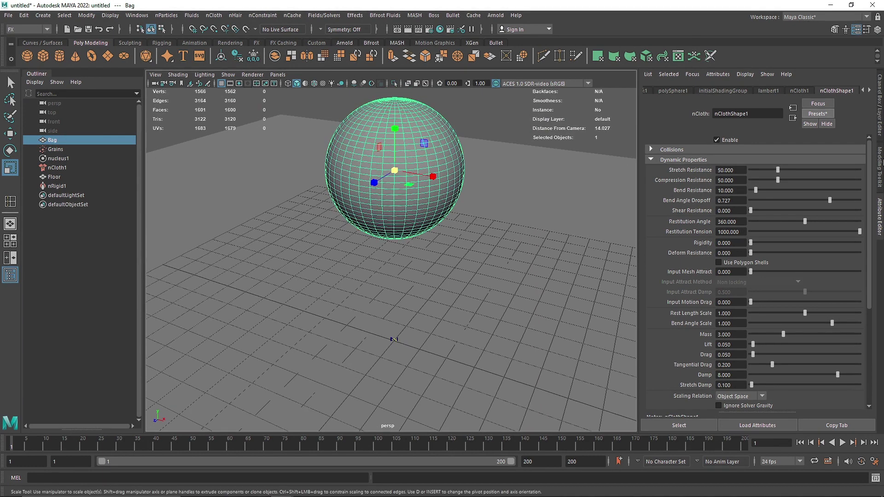
key(ctrl+a)
click(878, 215)
click(675, 90)
scroll(655, 88, up, 3)
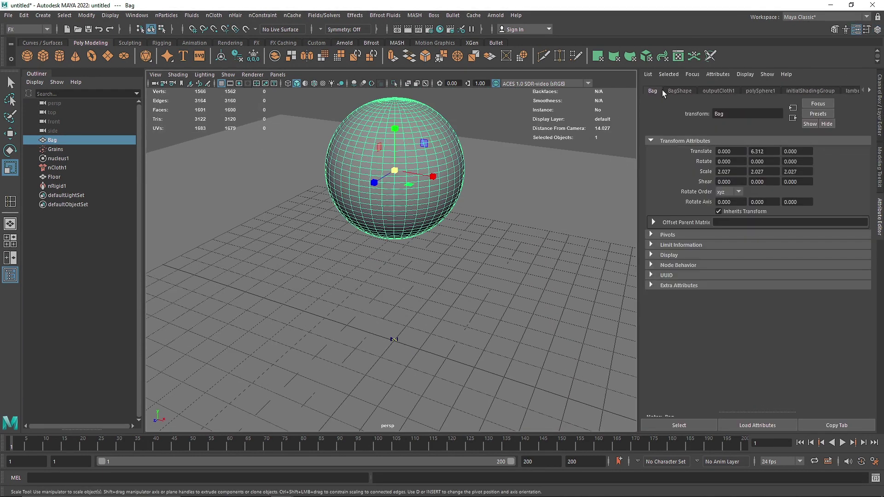
click(666, 91)
alt+middle_drag(479, 178, 497, 227)
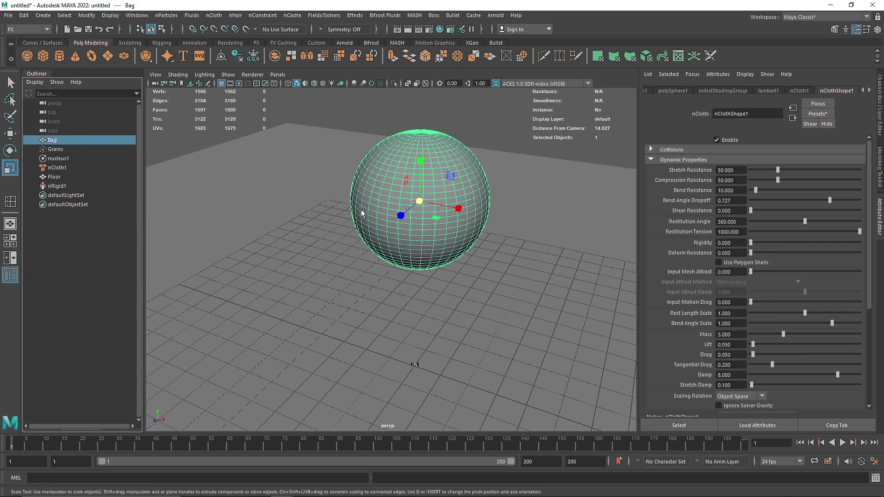
Hide the Bag mesh by turning off Visibility in its transform's display attributes
click(675, 90)
scroll(674, 89, up, 2)
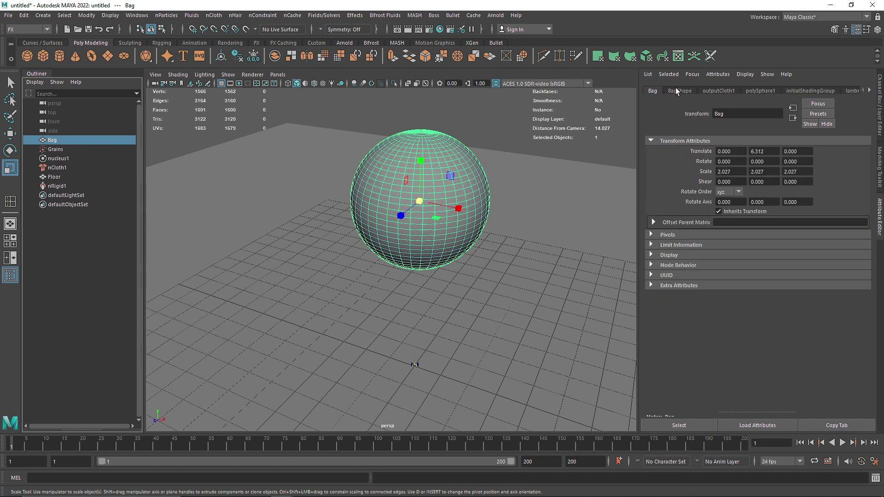
click(675, 255)
click(730, 313)
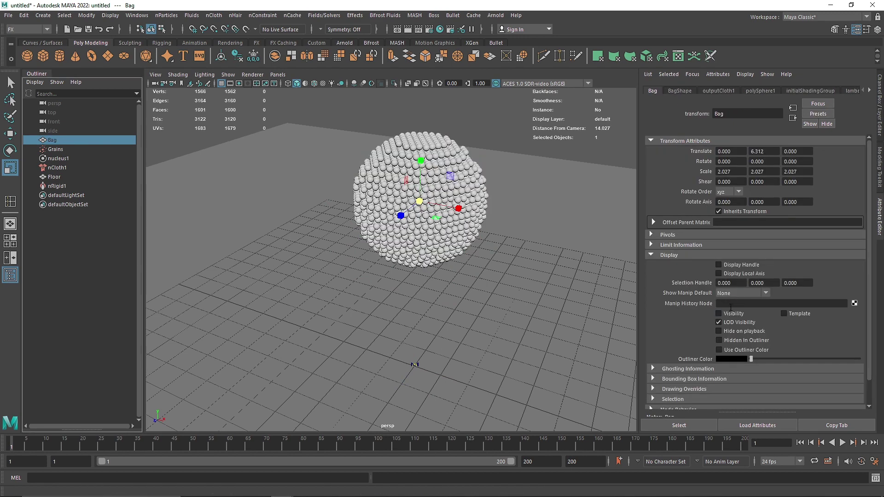
click(678, 91)
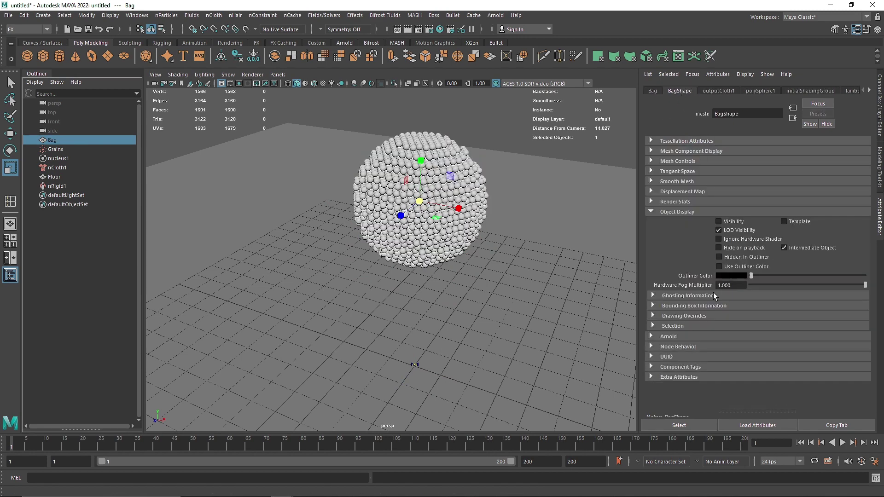
click(651, 212)
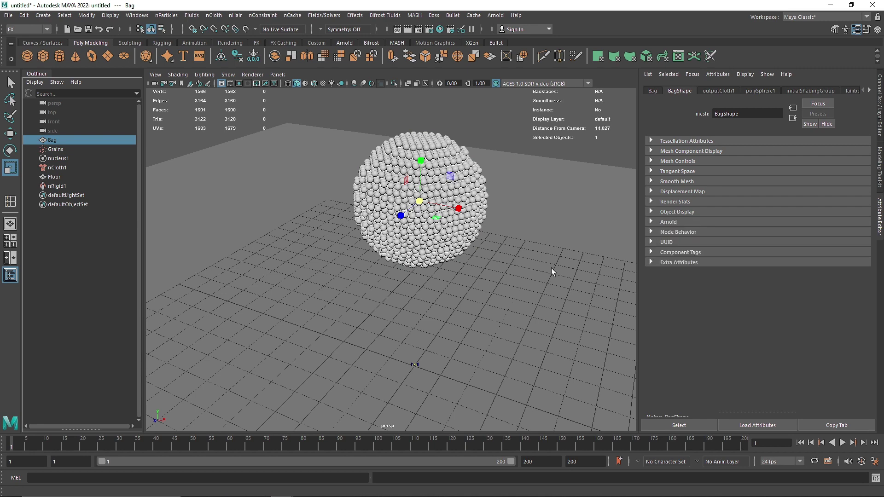
Play the drop with the Bag hidden, stop it after landing, and examine how the grains pile up
scroll(462, 305, up, 3)
click(841, 442)
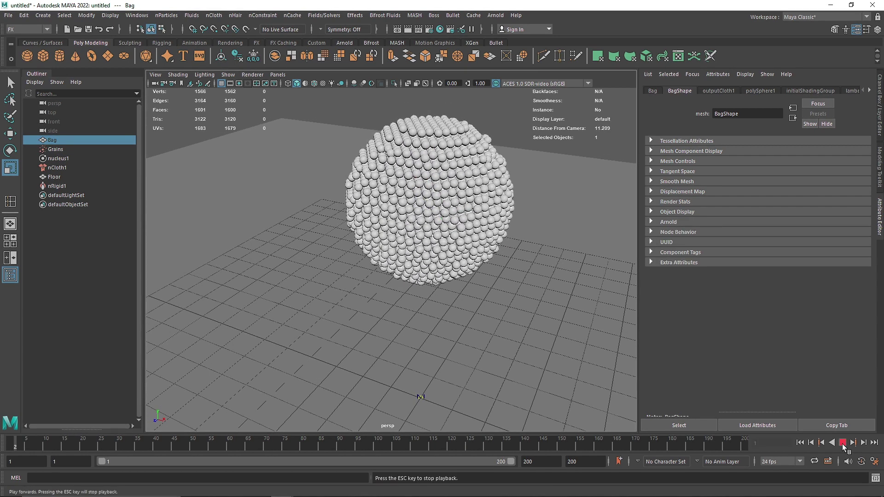
scroll(548, 357, down, 3)
alt+middle_drag(536, 360, 545, 334)
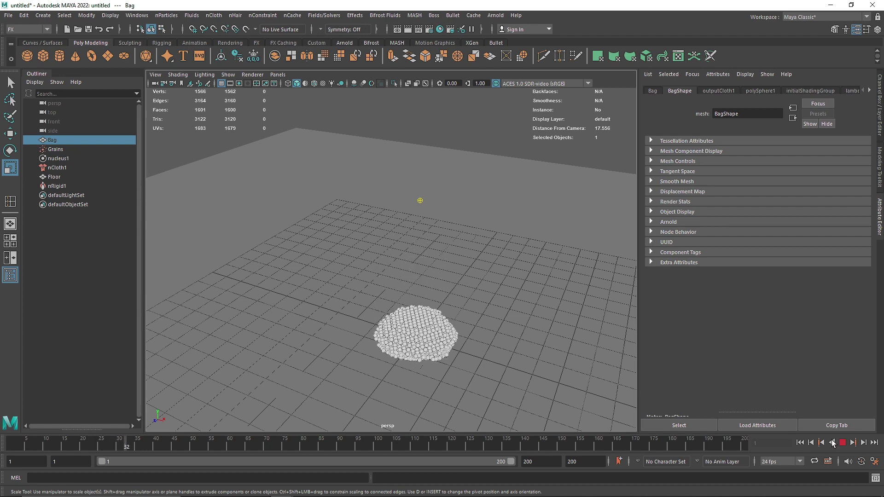
click(842, 444)
scroll(444, 354, up, 2)
alt+middle_drag(437, 360, 439, 335)
scroll(440, 334, up, 2)
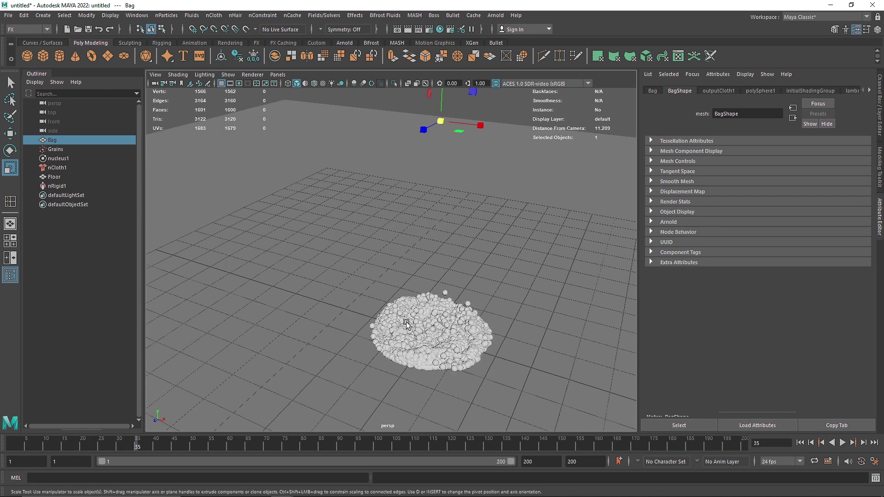
Enable Self Collide for the Grains particles and play the drop from the first frame until they land
click(63, 150)
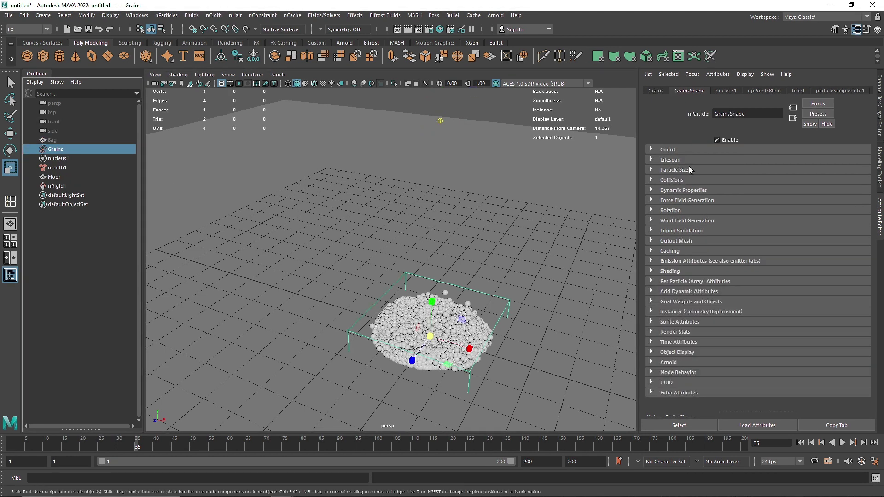
click(677, 179)
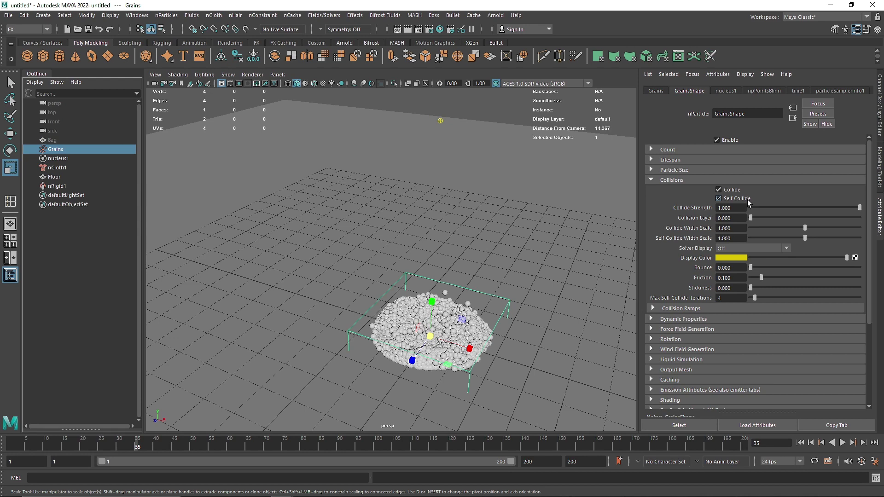
click(800, 442)
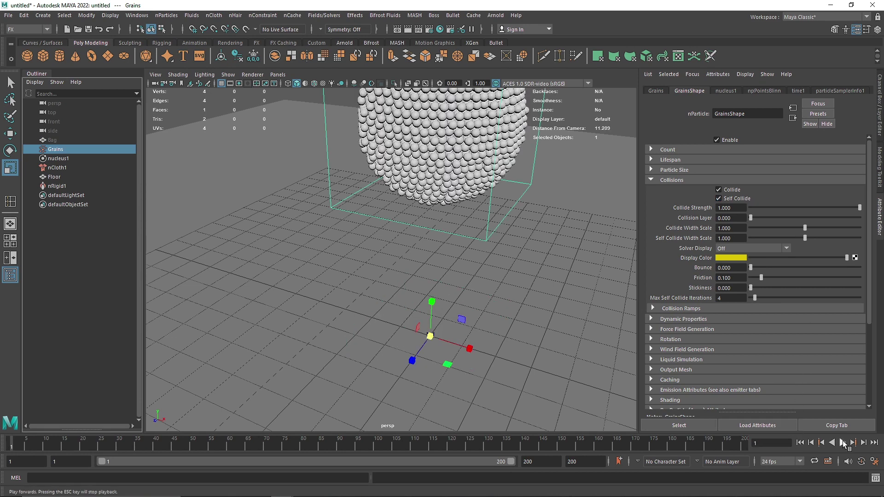
click(842, 442)
alt+middle_drag(317, 308, 338, 318)
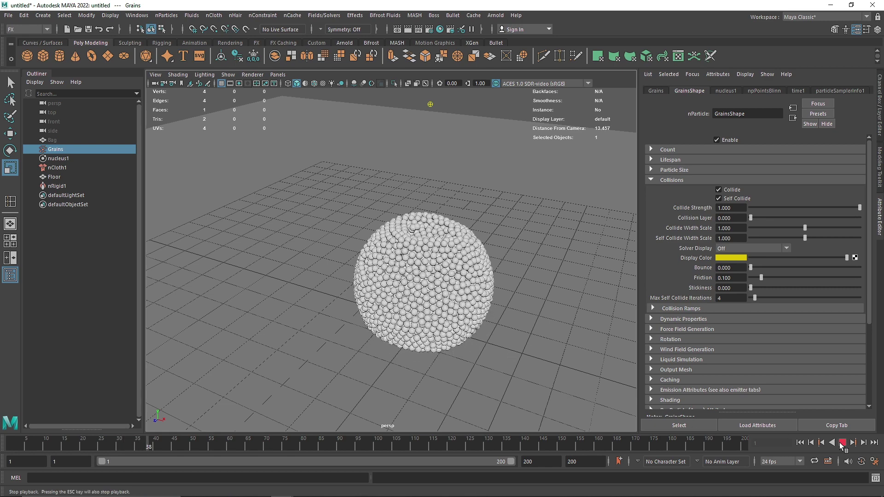
click(842, 442)
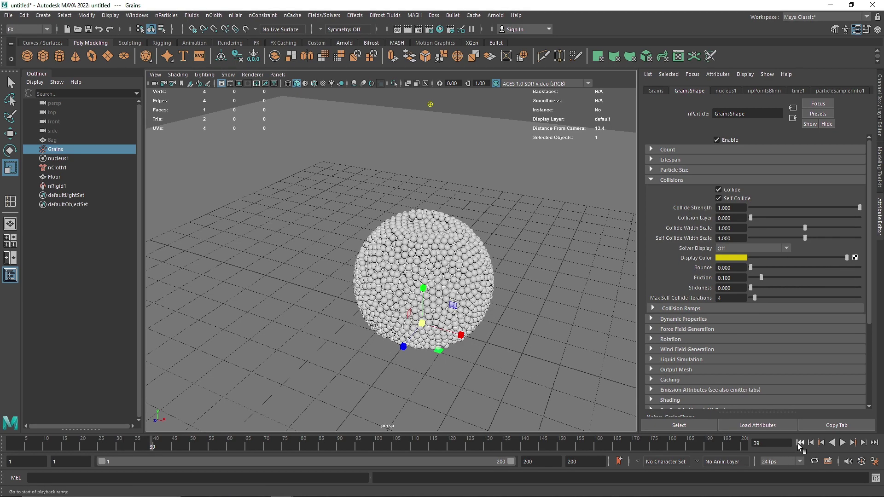
Return to the first frame and set the Grains particle radius to 0.08
click(800, 443)
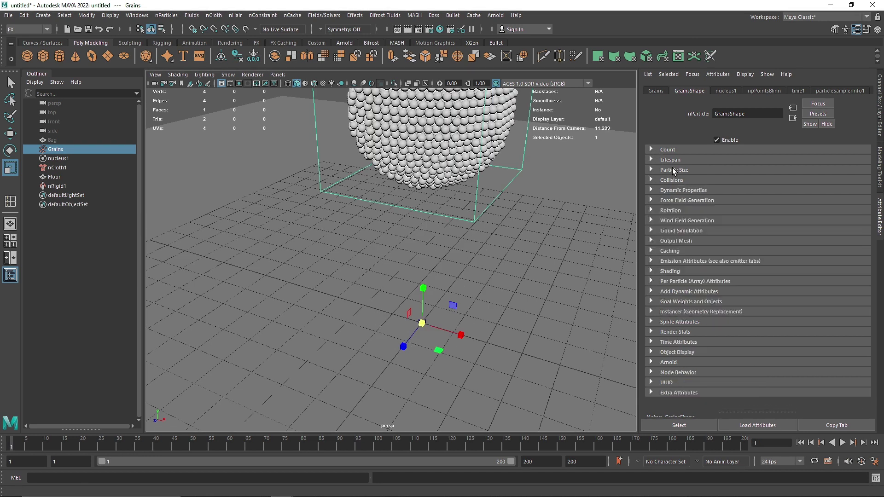
click(673, 169)
text(.2)
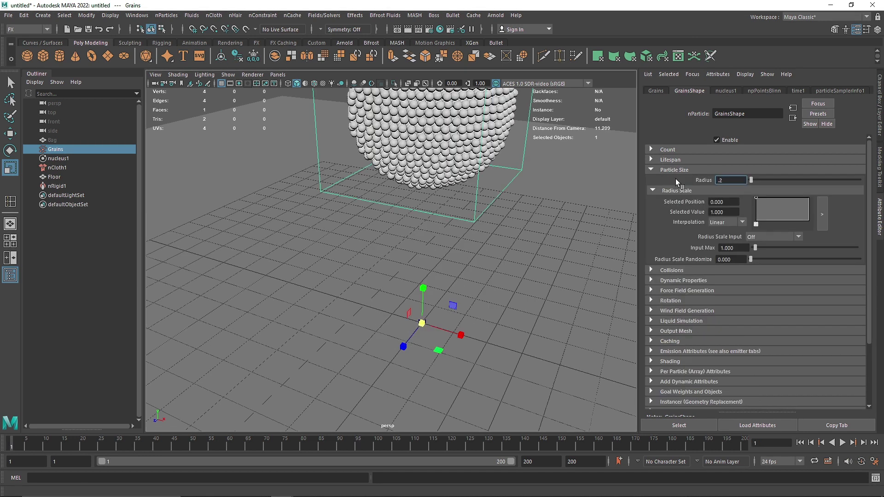
key(BackSpace)
text(08)
key(Return)
Make the Bag mesh visible again by turning on Visibility for its transform
key(f)
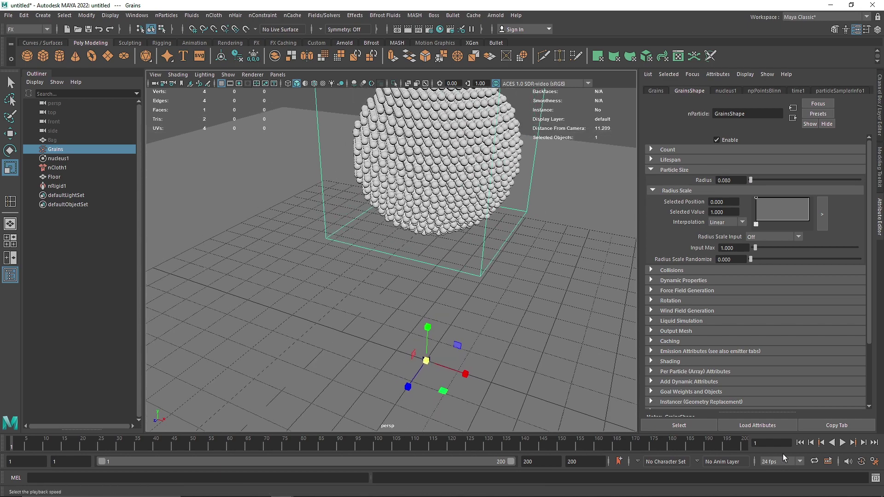
alt+drag(461, 258, 437, 259)
click(77, 140)
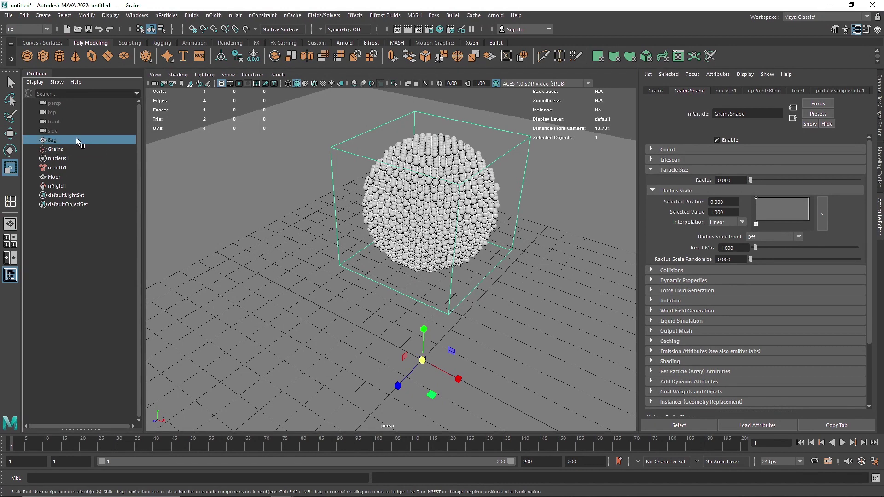
click(648, 91)
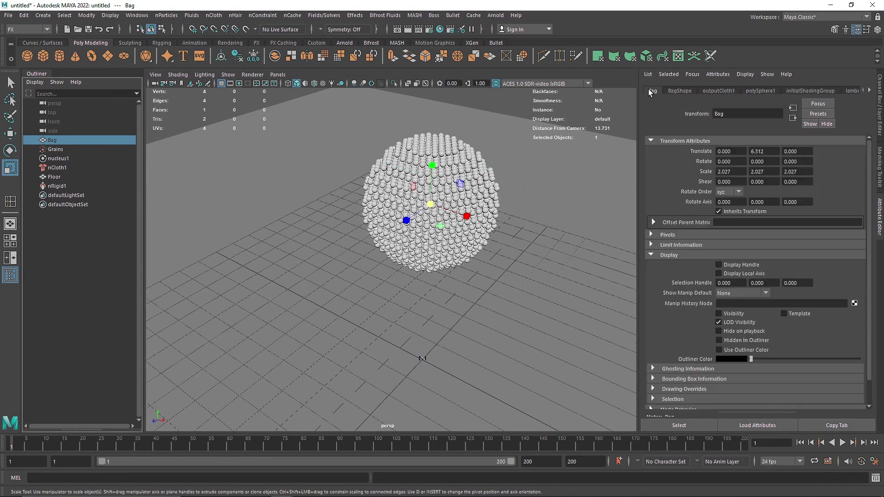
click(718, 313)
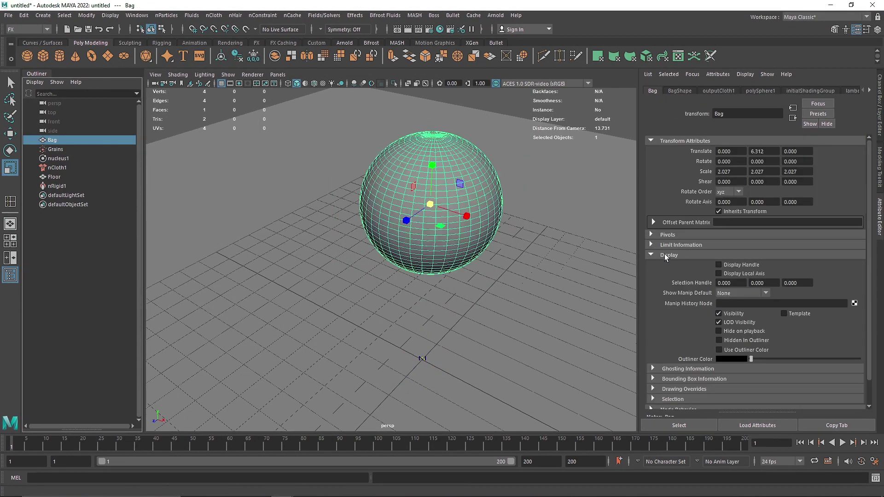
click(664, 255)
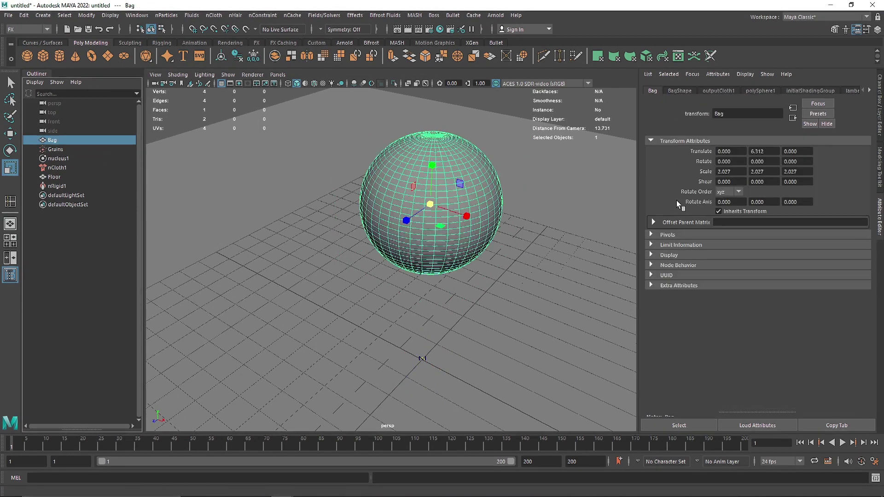
Open the subdivision settings in the Bag's polySphere1 history
click(681, 141)
click(755, 90)
key(Tab)
alt+drag(500, 171, 477, 219)
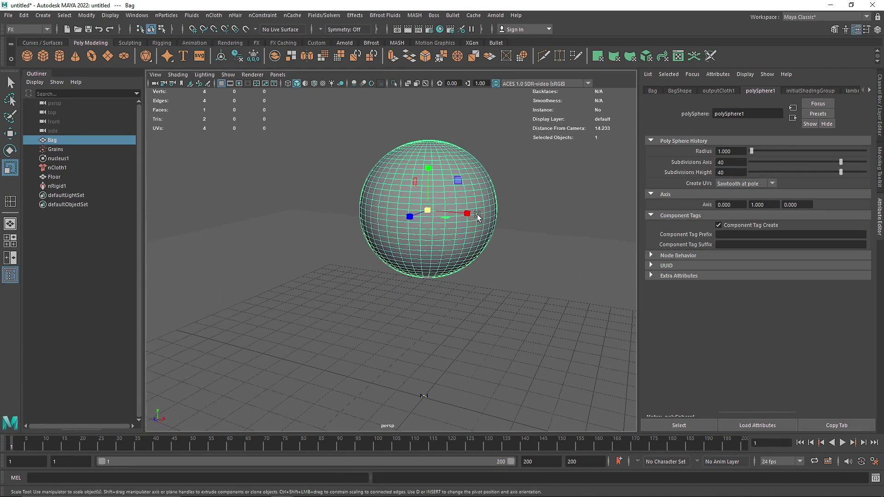
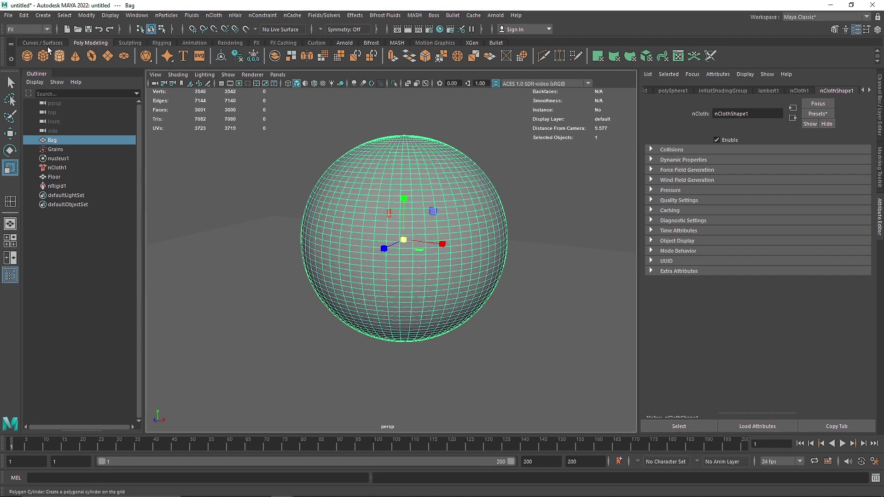
Switch the Bag to vertex selection and try painting a selection across its front with the Paint Selection Tool
click(9, 82)
right_drag(487, 213, 440, 134)
click(77, 138)
right_drag(269, 148, 226, 147)
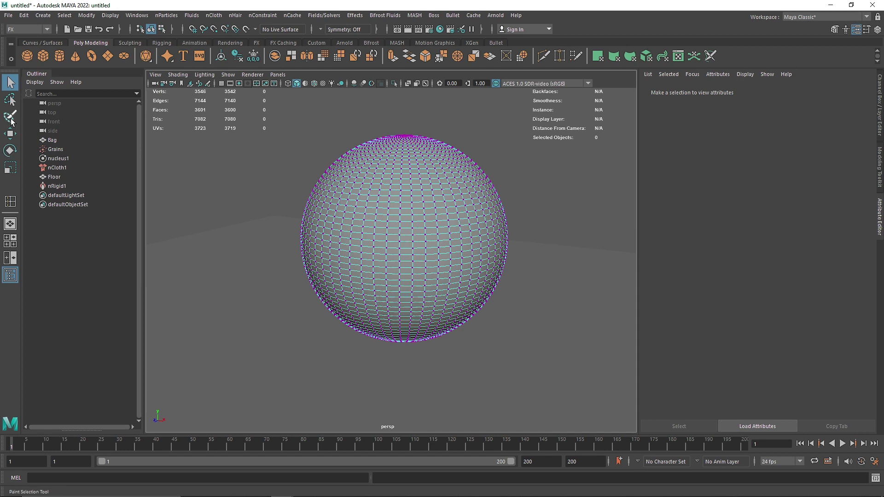
click(11, 120)
mouse_move(456, 233)
mouse_down()
mouse_move(428, 251)
mouse_move(424, 237)
mouse_move(335, 186)
mouse_up()
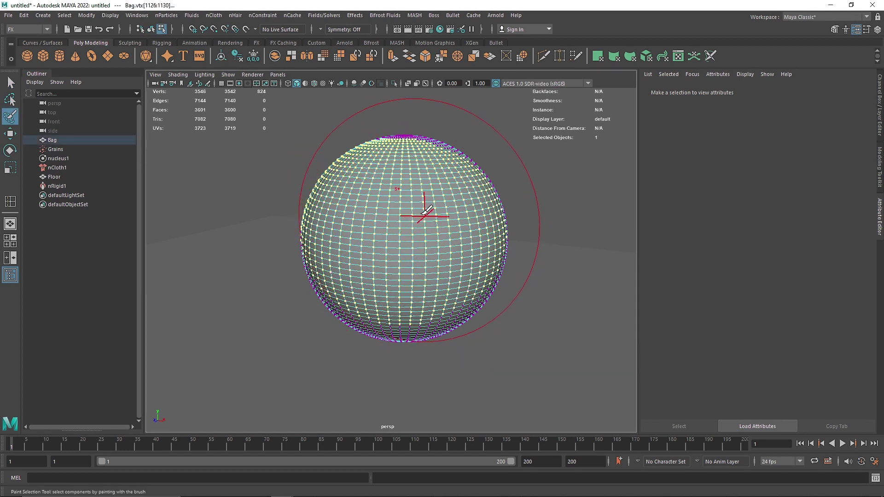
Undo the painted vertex selection, paint another trial selection across the Bag, and undo that as well
key(ctrl+z)
key(ctrl+z)
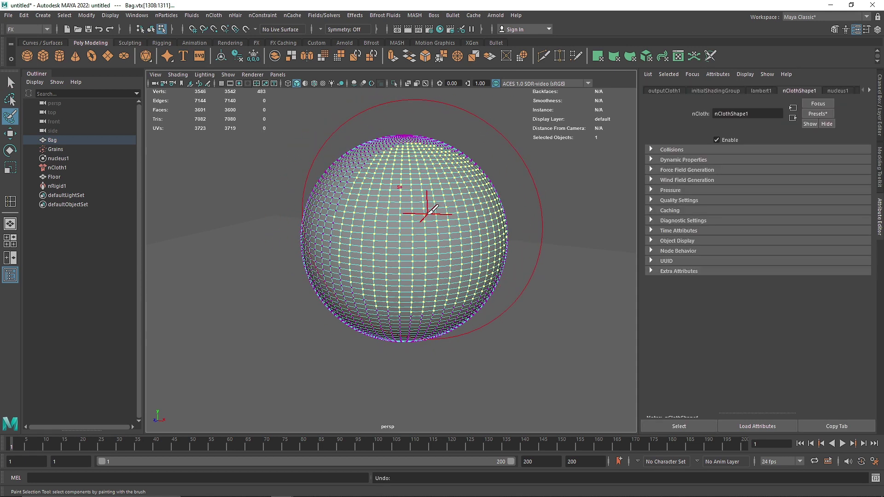
key(ctrl+z)
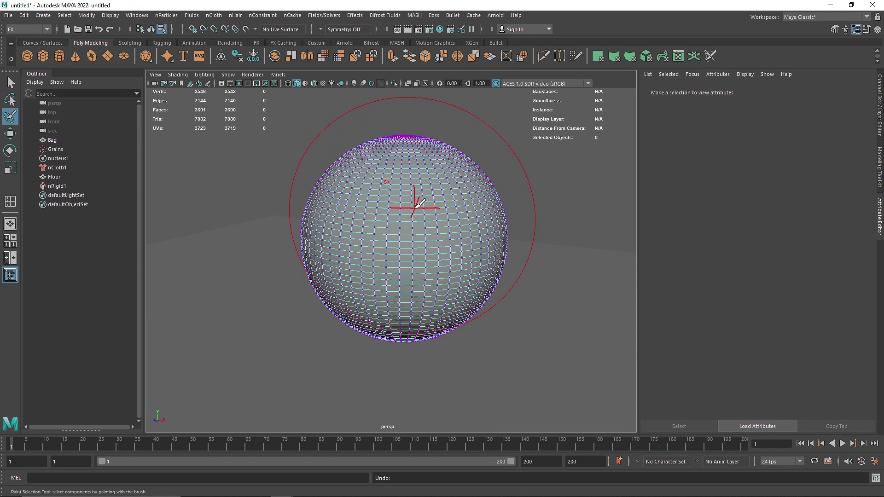
mouse_move(414, 207)
mouse_down()
mouse_move(343, 208)
mouse_move(353, 211)
mouse_up()
drag(508, 231, 505, 232)
key(ctrl+z)
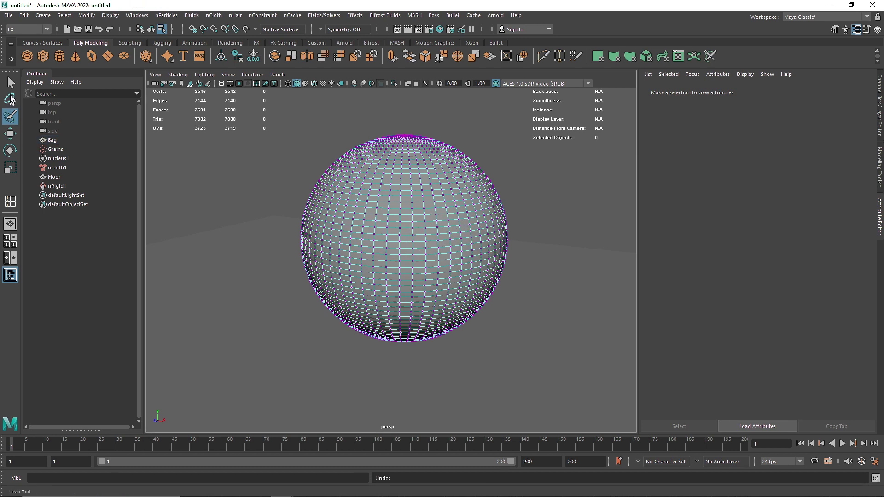
Leave the Paint Selection Tool and switch the Bag to edge selection
key(q)
right_drag(404, 230, 404, 181)
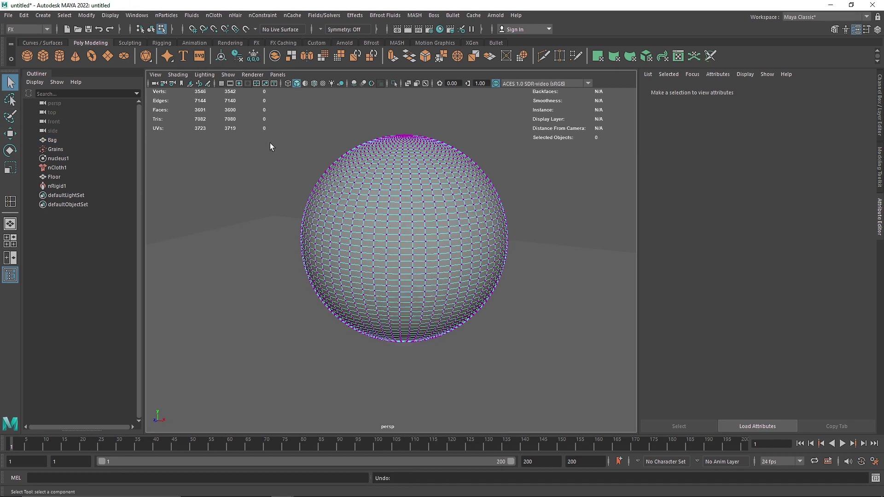
right_drag(280, 132, 254, 131)
right_drag(353, 162, 445, 128)
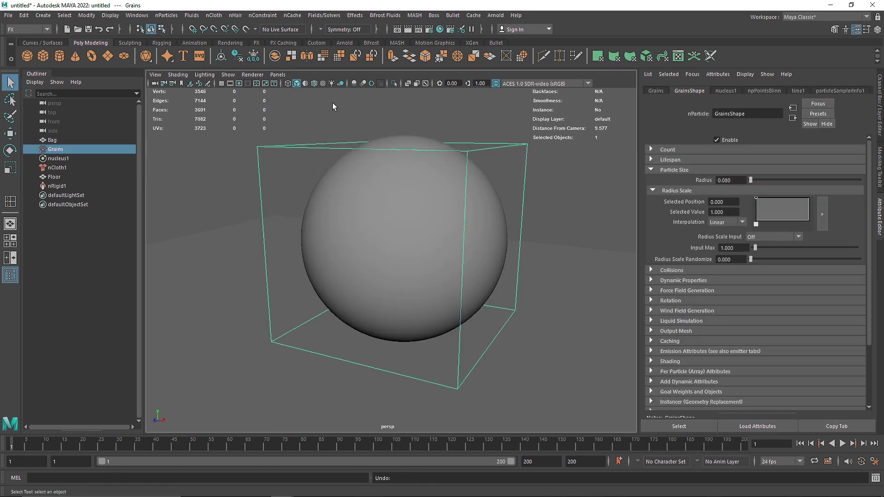
click(332, 103)
click(43, 142)
right_drag(225, 136, 224, 112)
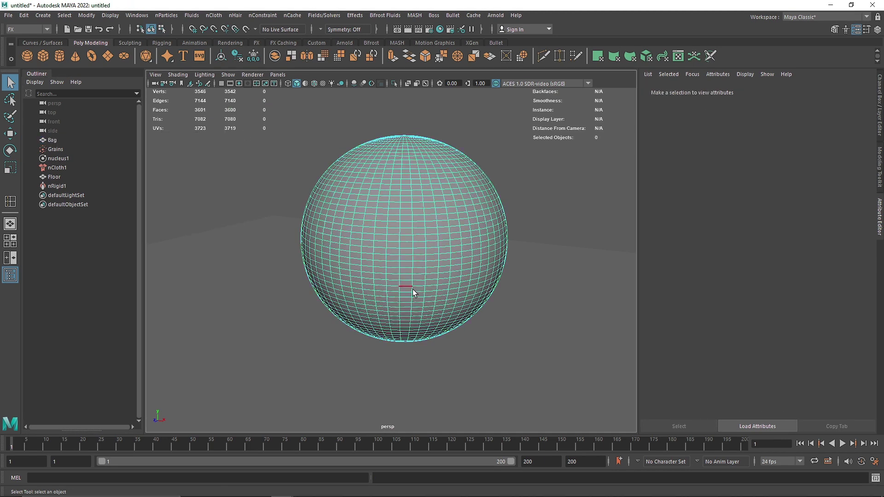
Select a horizontal run of 16 adjacent edges partway around the Bag's middle
click(344, 245)
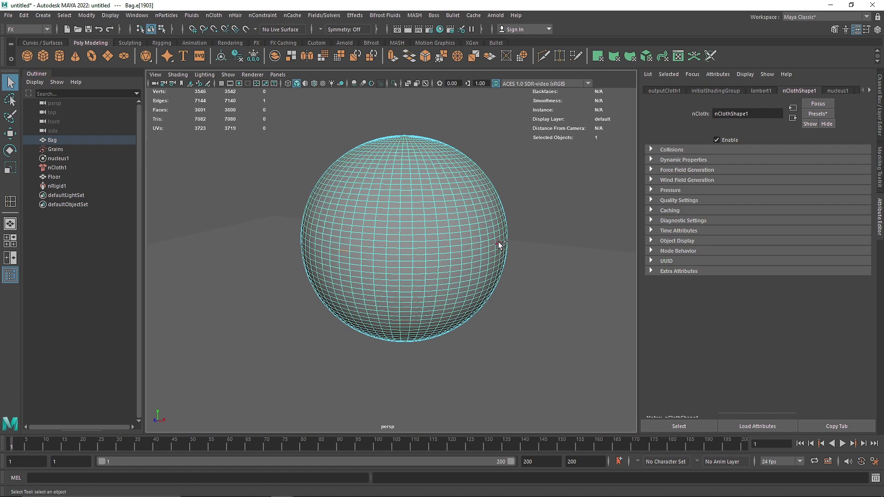
alt+drag(481, 264, 443, 271)
shift+click(465, 261)
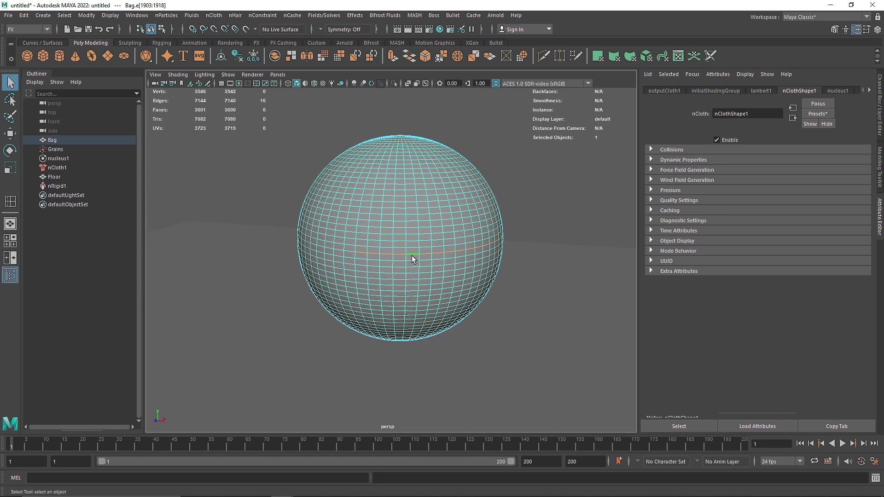
alt+drag(433, 266, 430, 259)
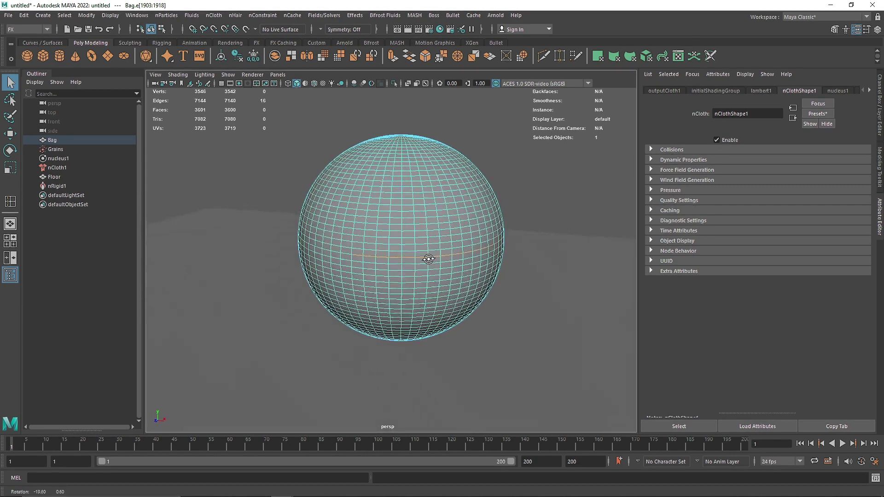
Create a Tearable Surface nConstraint on the selected edges of the Bag
click(262, 16)
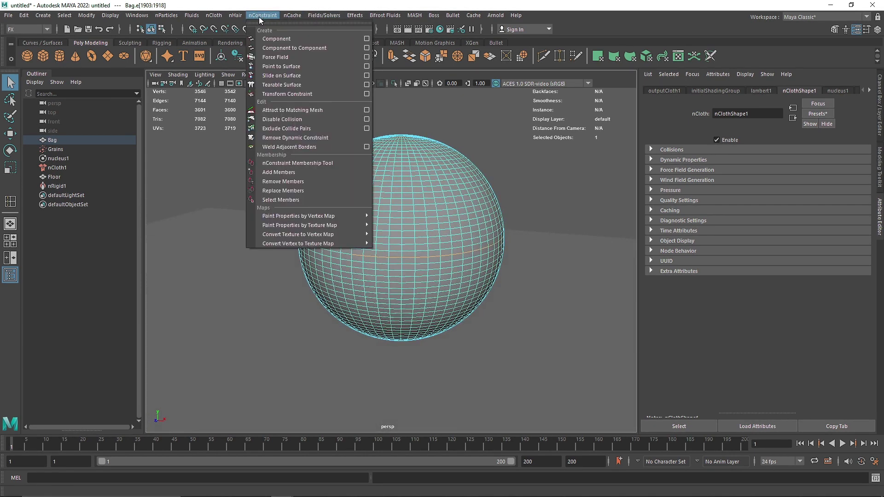
click(335, 85)
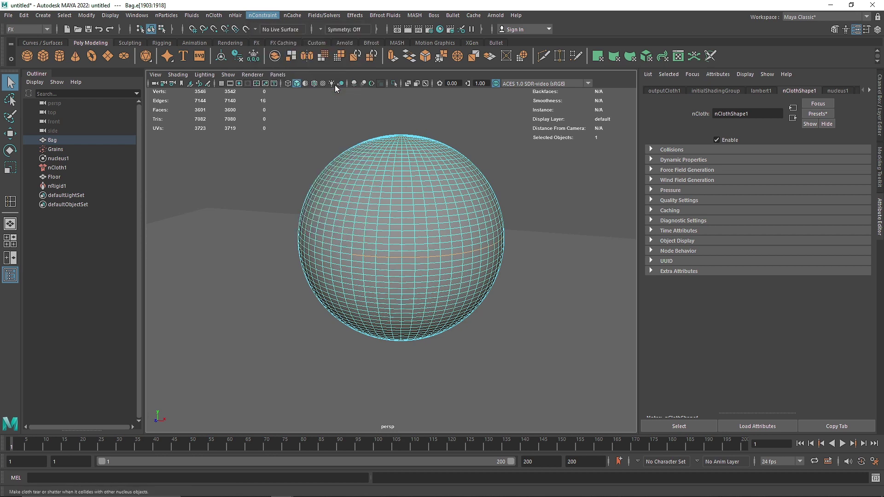
alt+drag(427, 261, 494, 277)
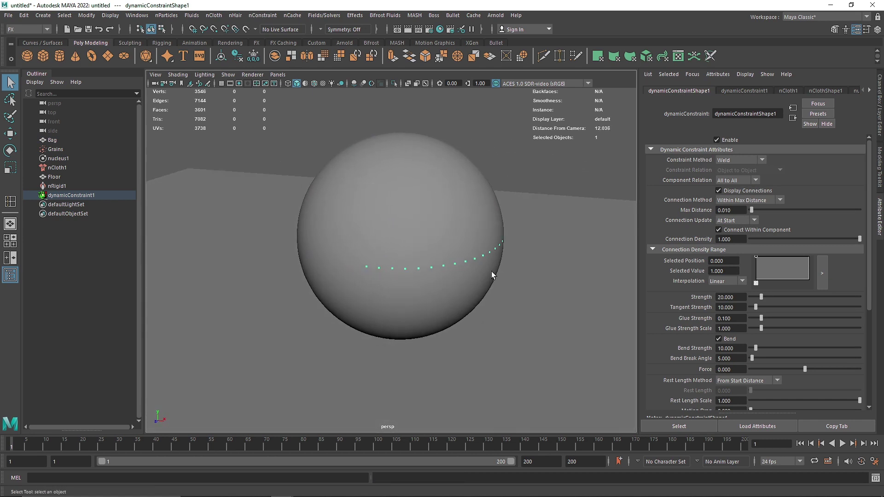
Review the Tearable Surface constraint's strength attributes and rename the constraint Tear
scroll(490, 271, down, 2)
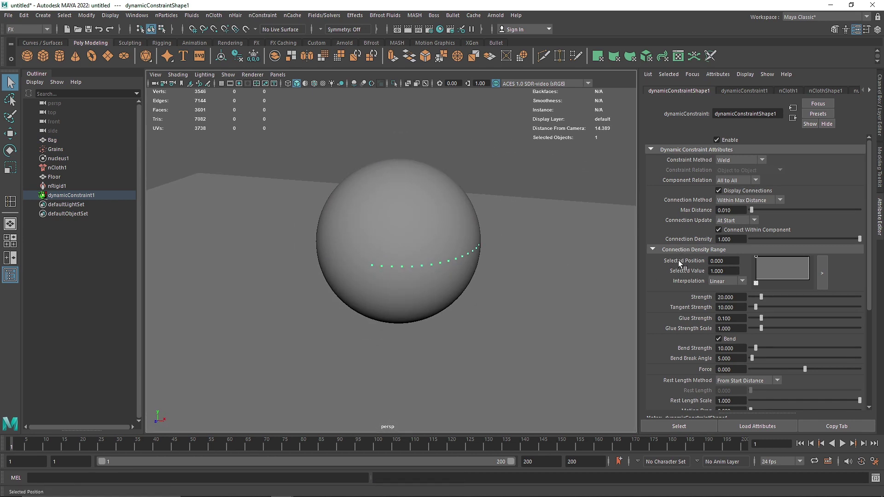
scroll(739, 290, down, 2)
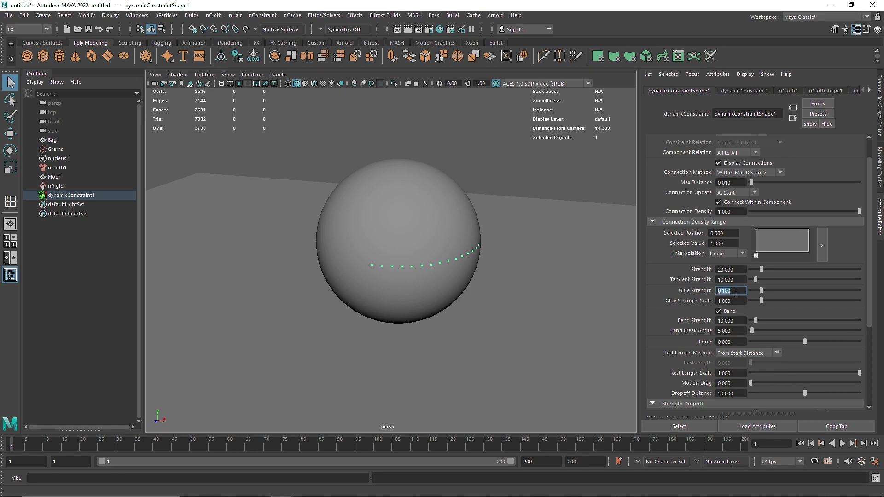
double_click(85, 196)
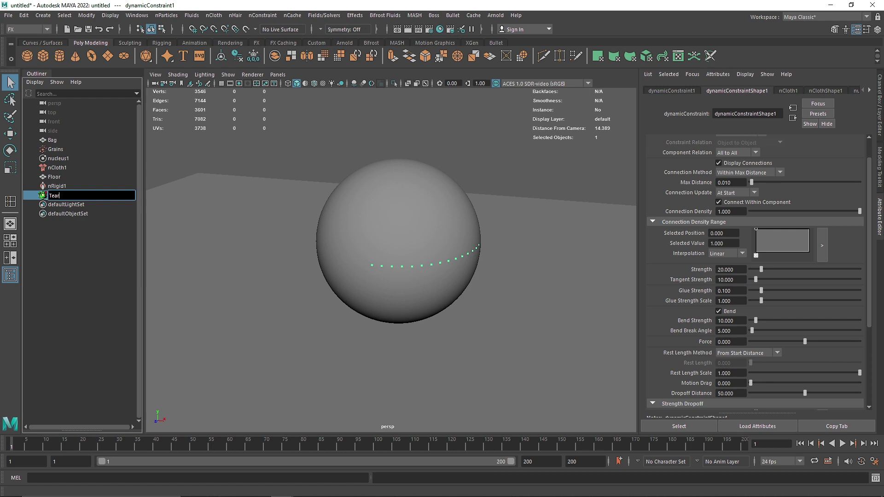
key(Return)
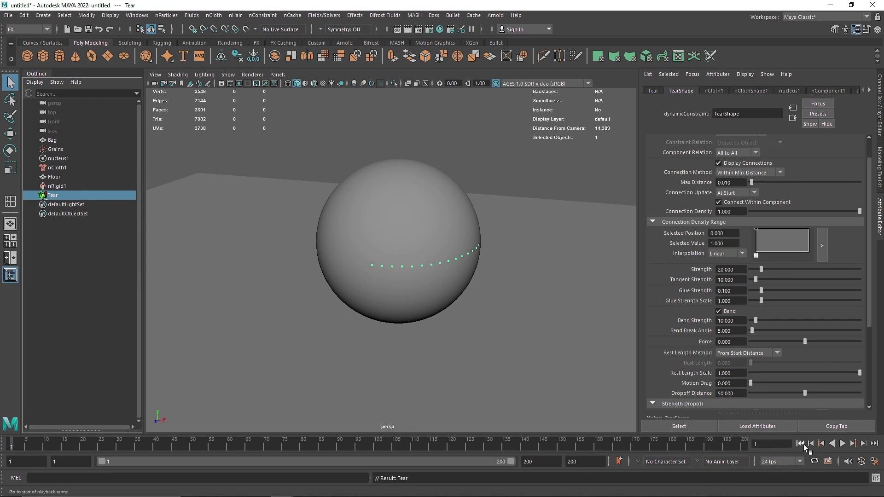
Set both the playback end and the animation end of the timeline to frame 150
scroll(485, 244, down, 2)
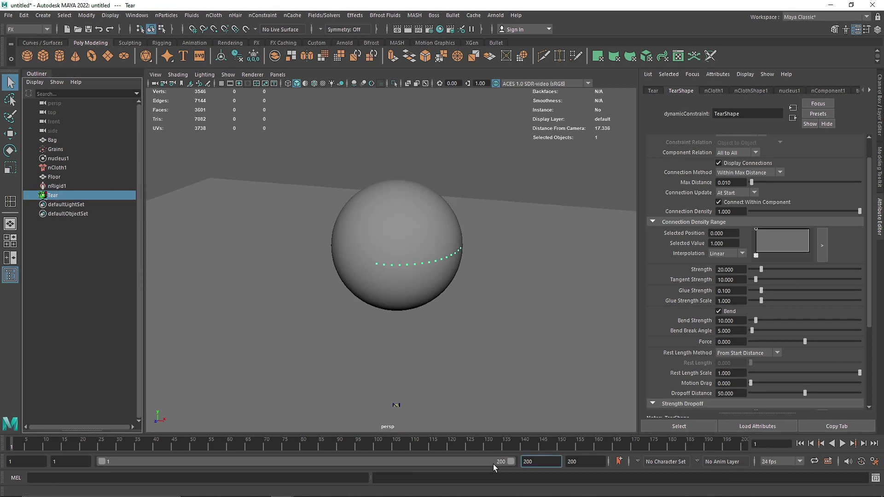
text(1500)
double_click(581, 461)
text(150)
key(Return)
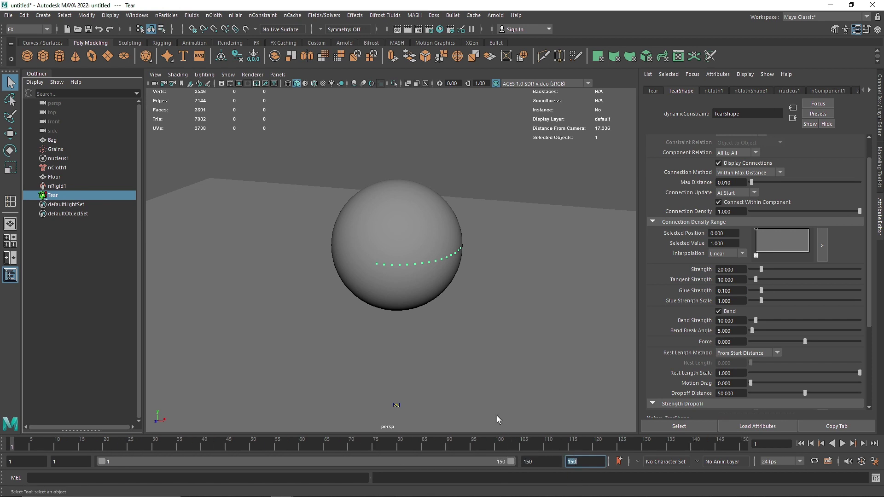
Create a new nObject cache for the Bag and interrupt the calculation at about frame 113
click(487, 141)
click(410, 207)
click(71, 142)
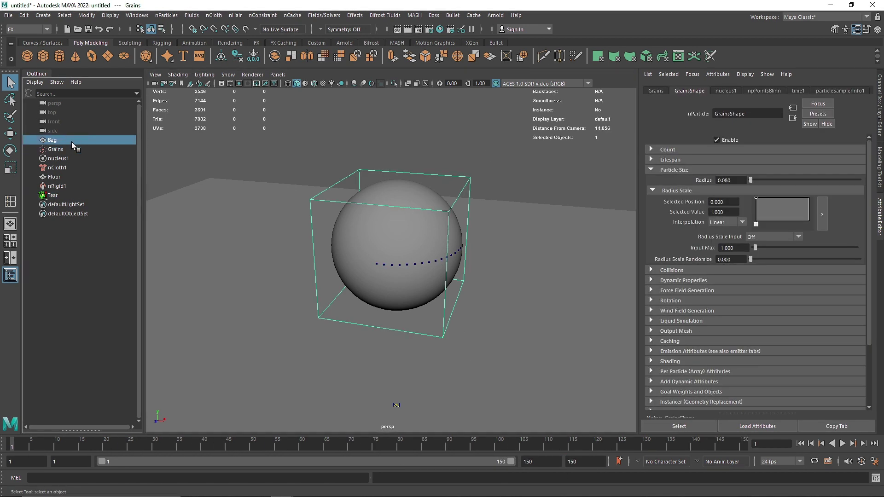
click(293, 19)
mouse_move(350, 39)
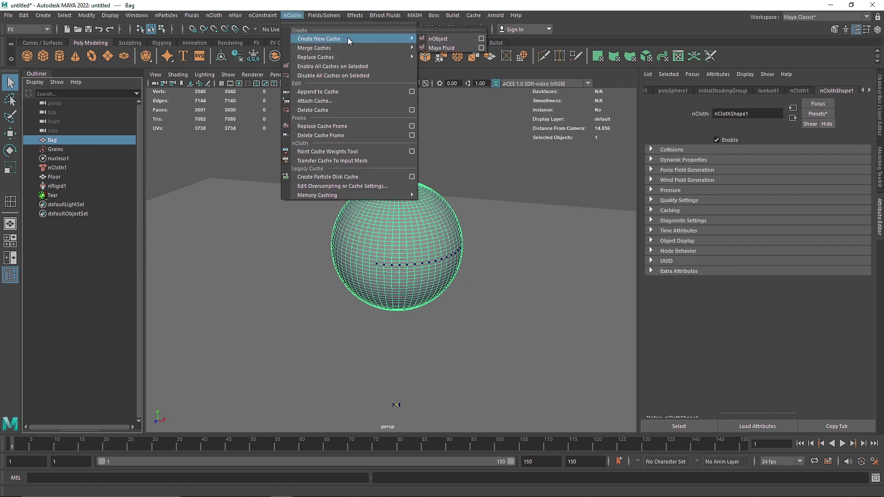
click(462, 40)
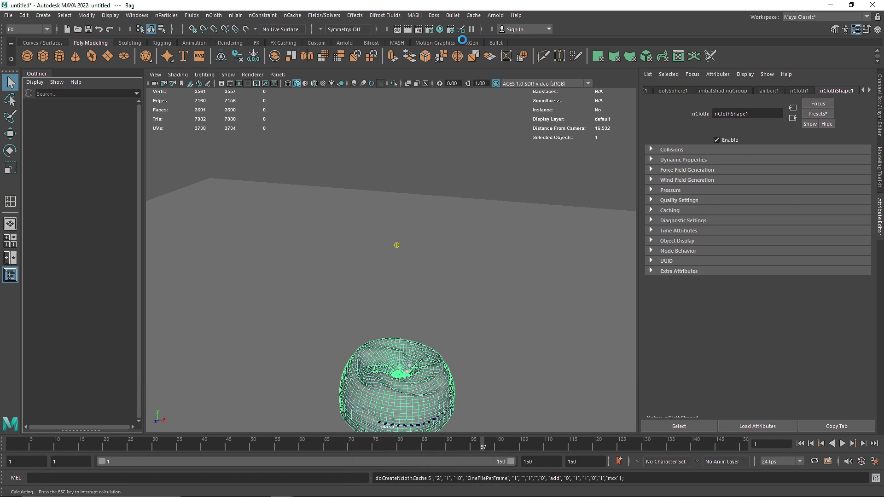
key(Escape)
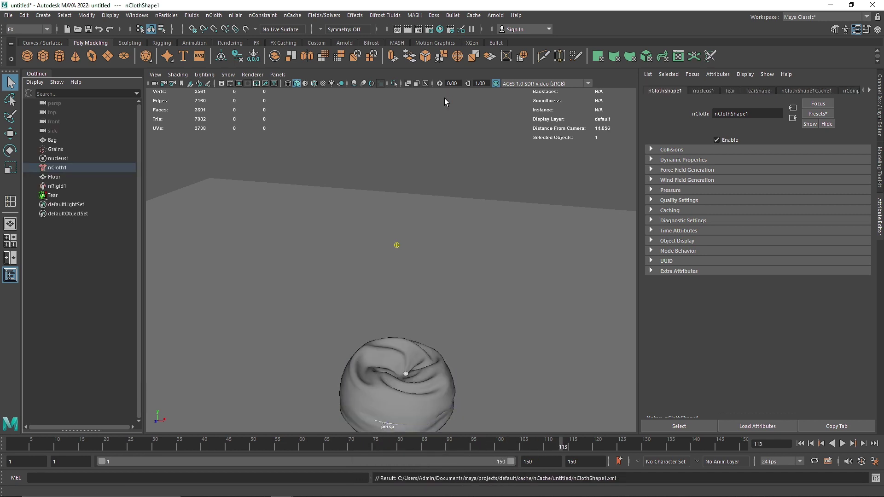
Examine the collapsed Bag and its seam up close, then scrub and play back the cached simulation
alt+middle_drag(430, 277, 451, 220)
alt+right_drag(460, 324, 544, 378)
alt+middle_drag(543, 378, 531, 333)
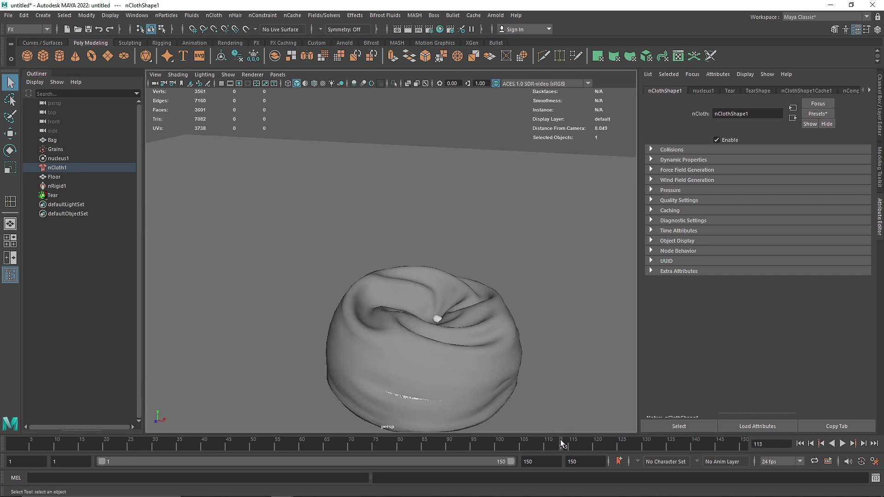
drag(403, 445, 400, 445)
key(alt+v)
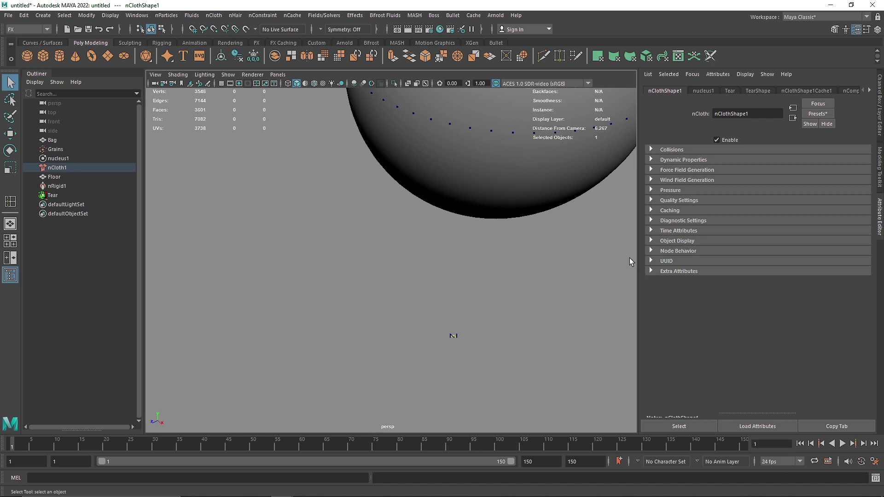
alt+drag(391, 189, 455, 198)
alt+right_drag(455, 198, 416, 191)
alt+middle_drag(466, 226, 426, 286)
alt+drag(413, 252, 415, 234)
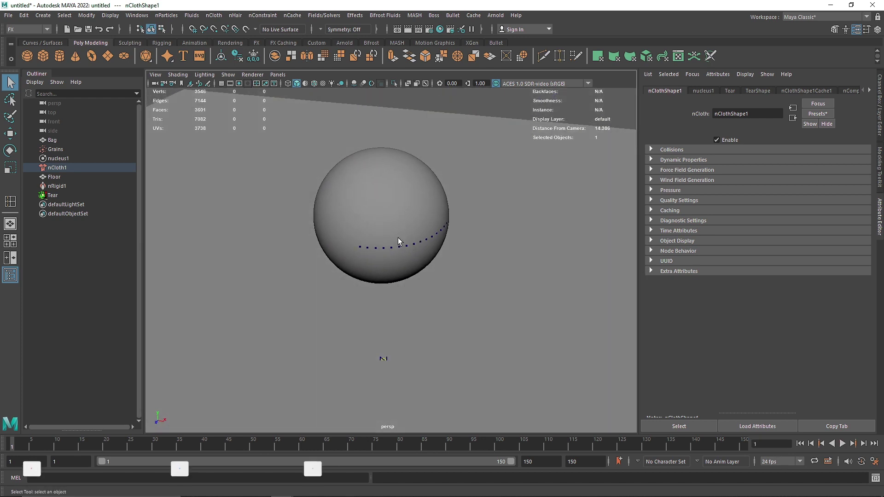
Apply the silk preset to the Bag's nCloth, using the Replace All Selected option
click(56, 140)
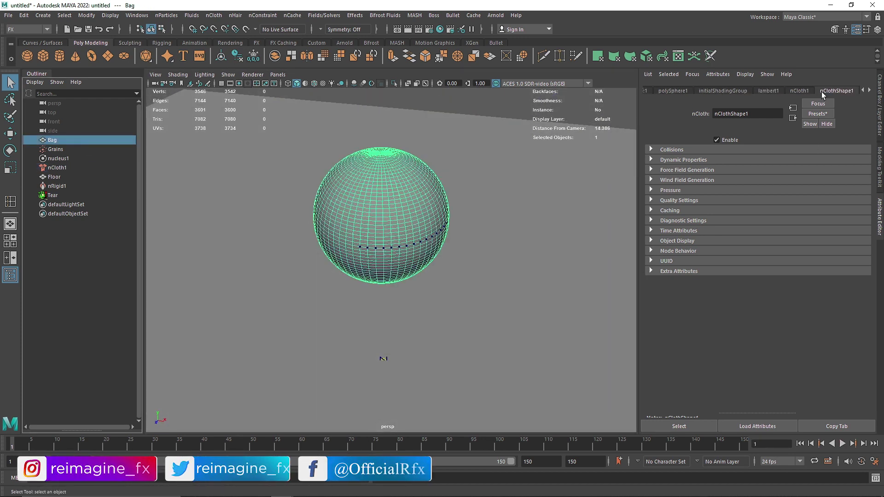
click(817, 113)
mouse_move(834, 289)
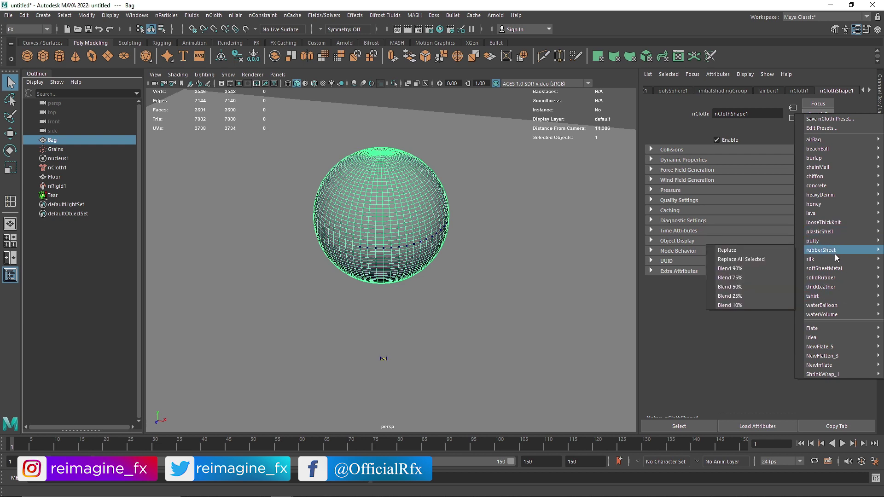
mouse_move(830, 194)
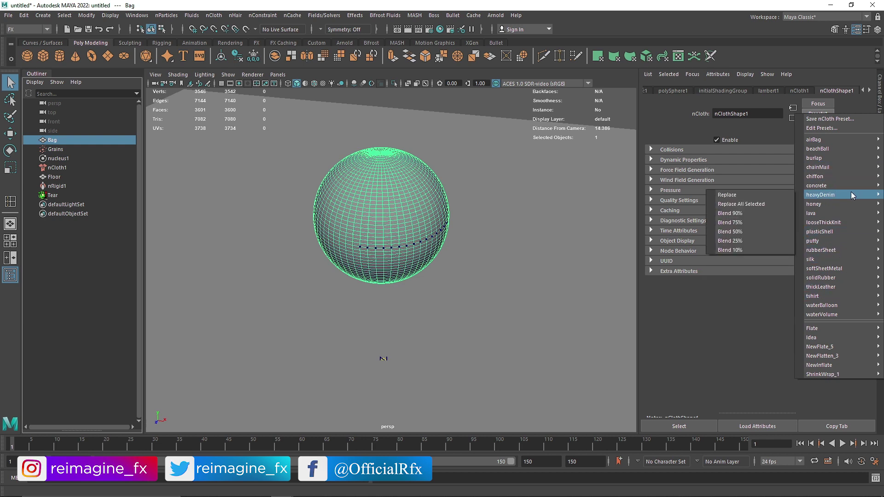
mouse_move(823, 261)
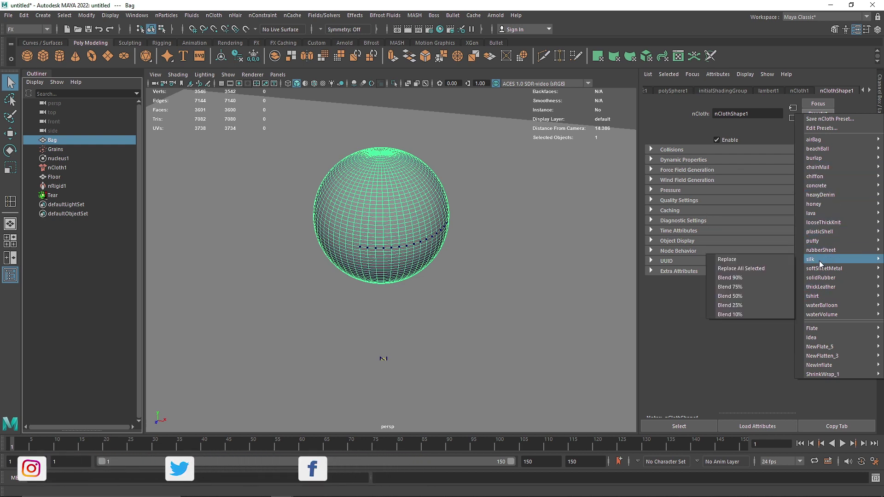
click(753, 270)
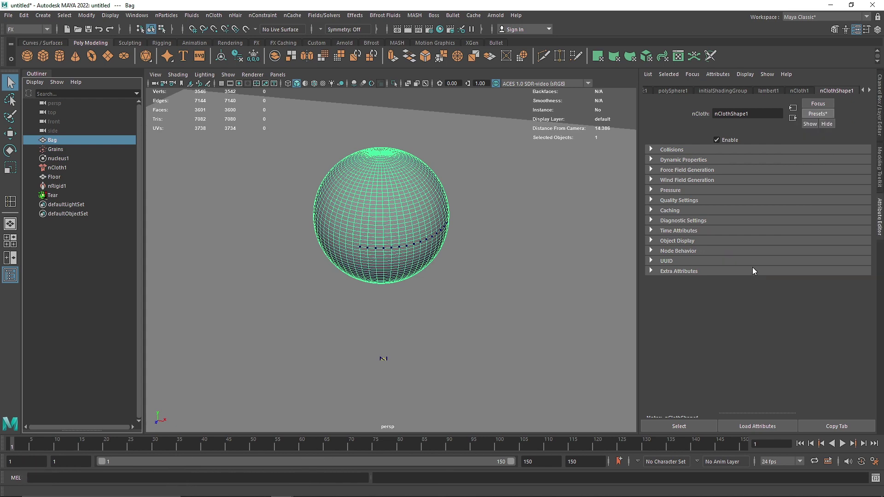
Recache the Bag as an nObject, replacing the existing cache, stop at about frame 36 and inspect the seam from several angles
scroll(610, 247, down, 3)
scroll(566, 246, down, 3)
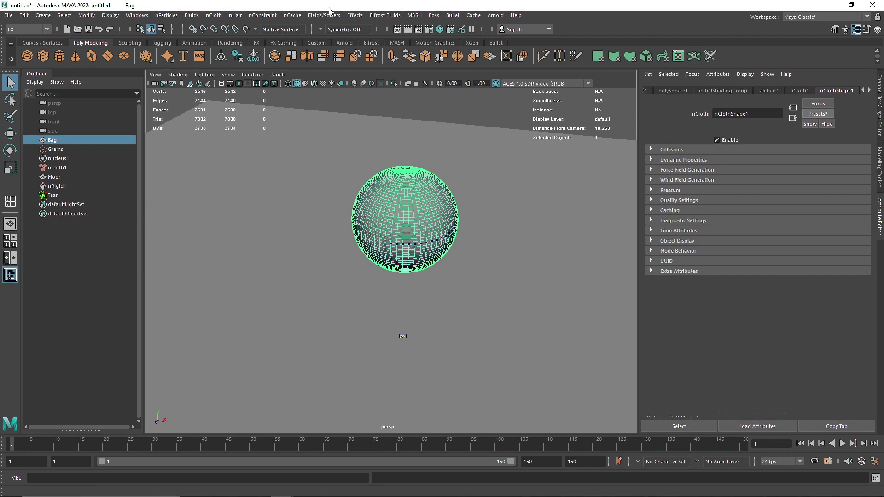
click(292, 17)
mouse_move(318, 39)
click(440, 39)
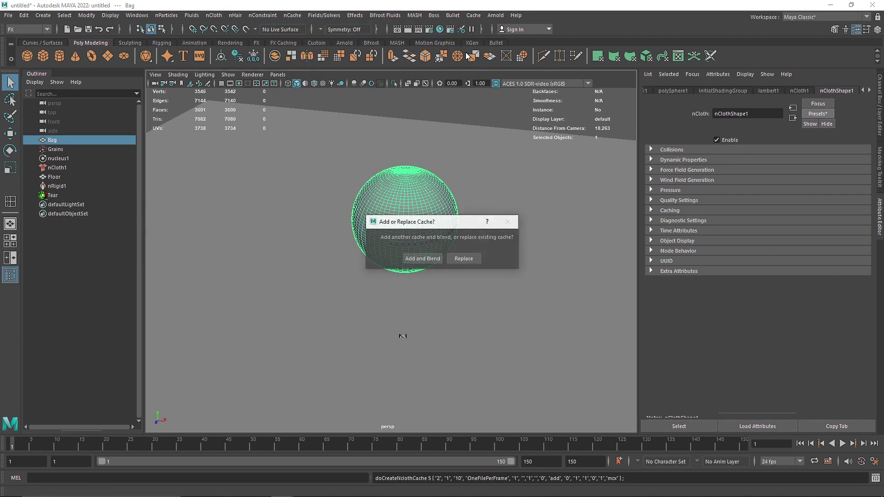
click(453, 260)
click(514, 257)
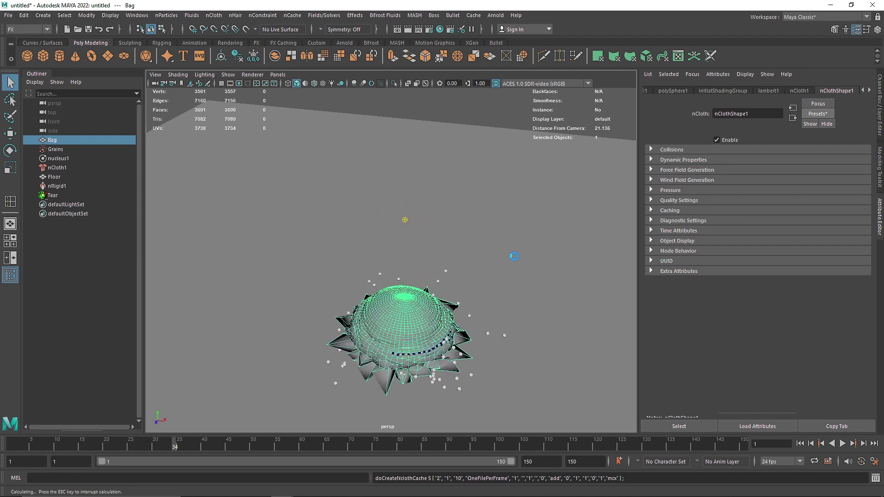
alt+middle_drag(448, 339, 490, 285)
alt+right_drag(490, 285, 554, 317)
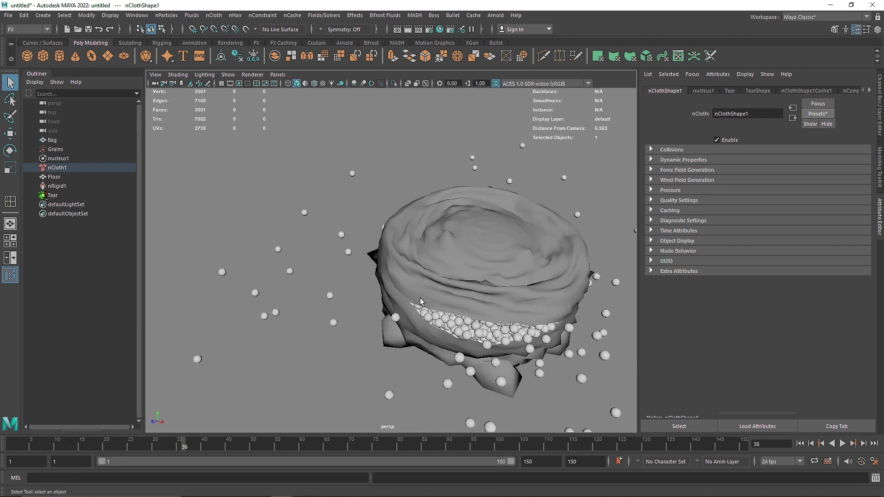
alt+middle_drag(554, 317, 490, 300)
alt+drag(490, 304, 367, 307)
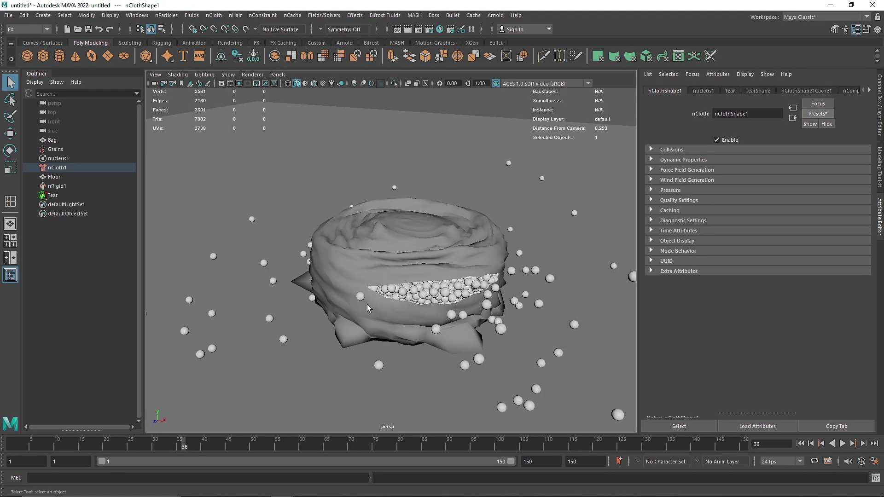
alt+drag(447, 322, 409, 310)
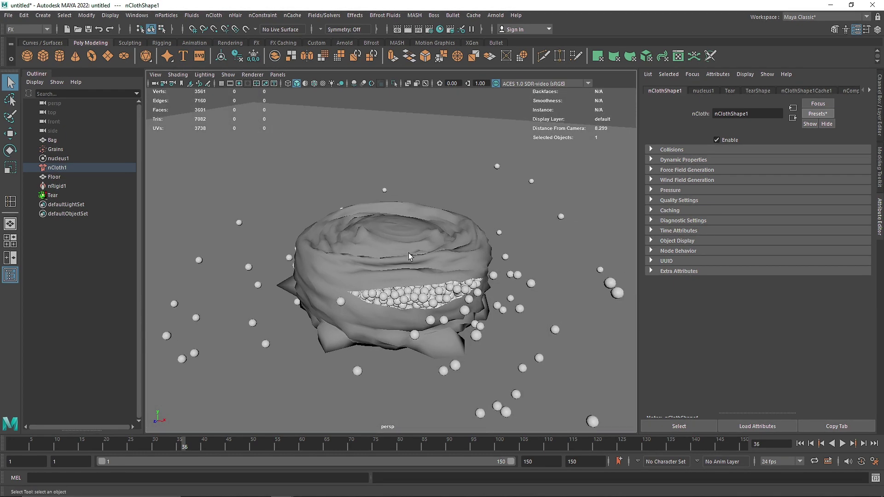
Review the Bag's nCloth dynamic properties and apply the solidRubber preset with Replace All Selected
click(69, 140)
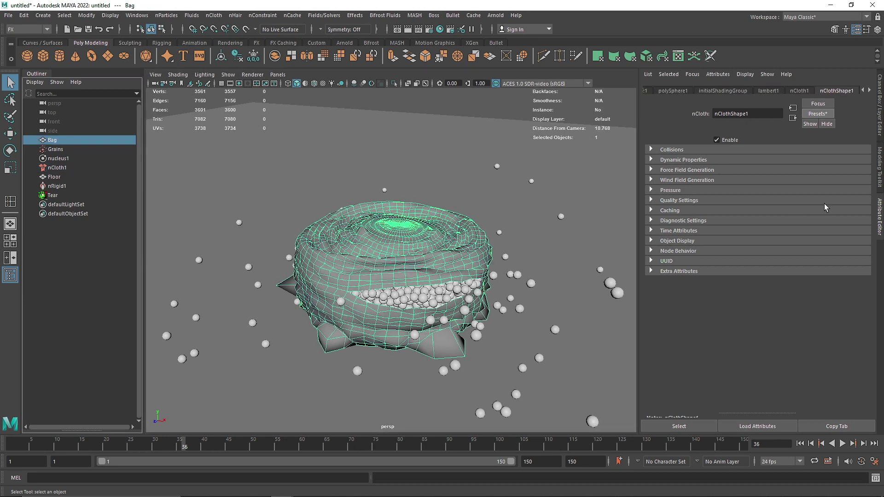
click(683, 160)
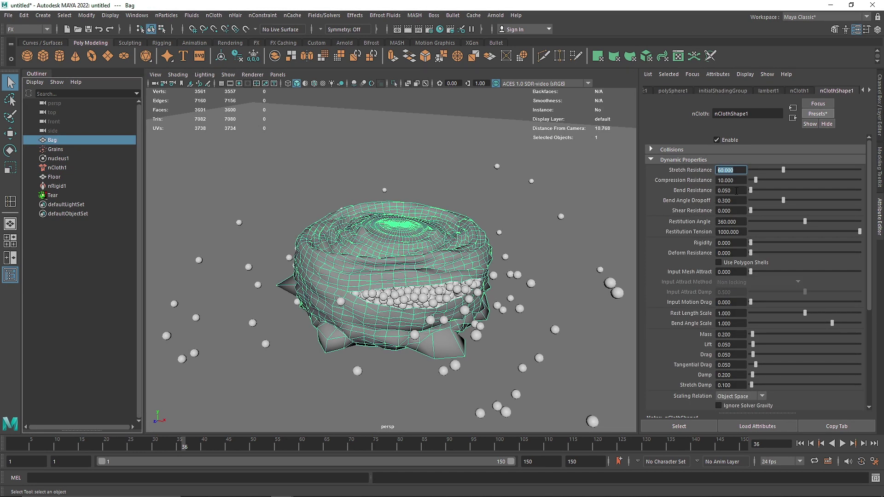
key(Tab)
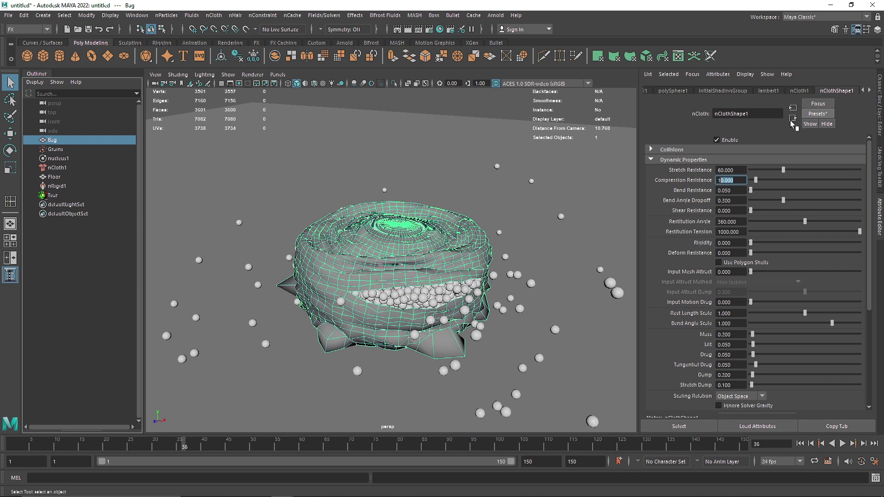
click(817, 113)
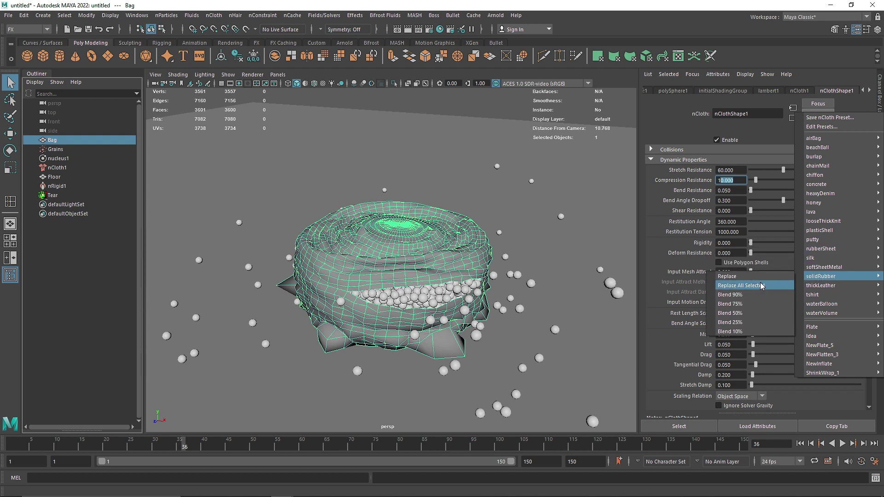
click(761, 286)
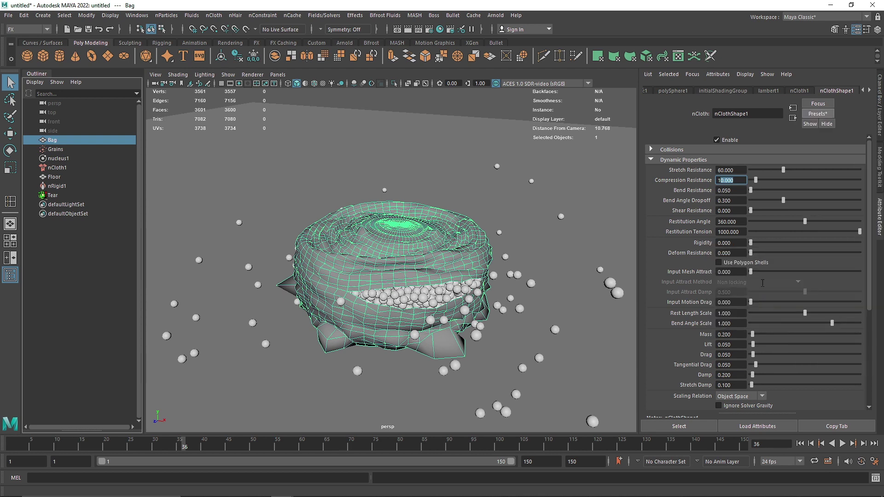
click(736, 190)
Return to the first frame and recache the Bag as an nObject, replacing the existing cache and stopping at about frame 34
click(799, 443)
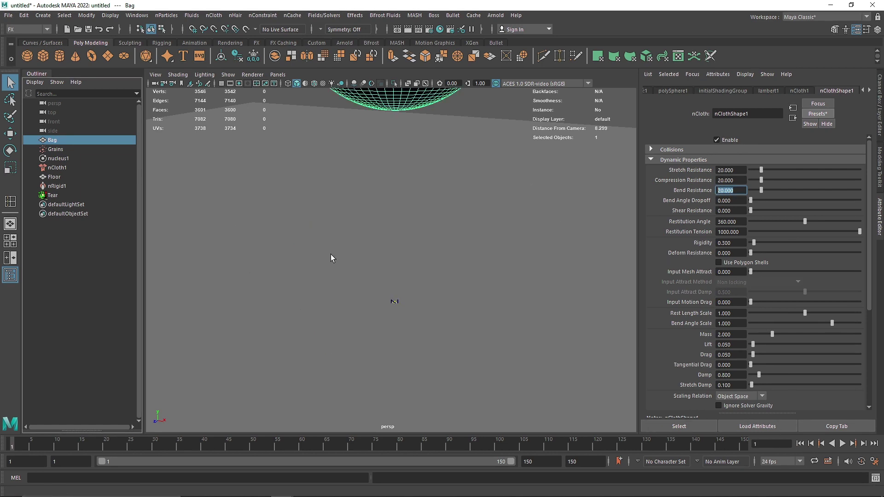
alt+middle_drag(421, 167, 414, 220)
click(478, 116)
click(413, 125)
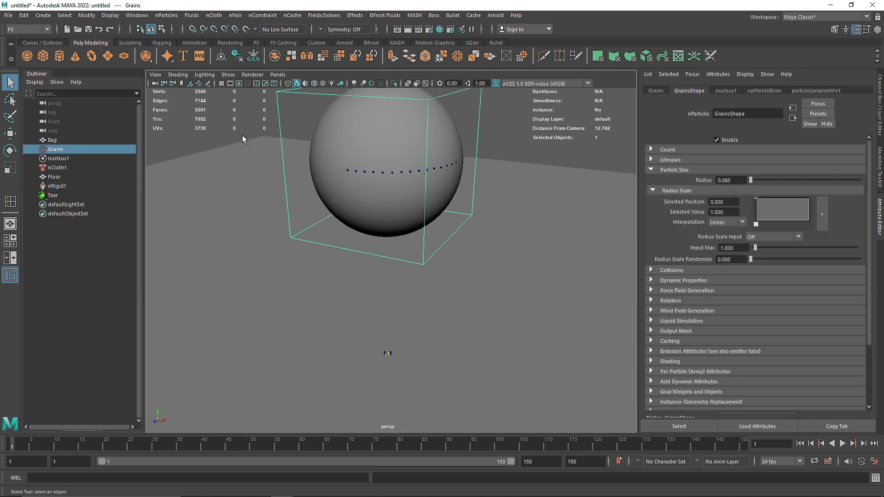
click(76, 140)
click(292, 15)
mouse_move(391, 39)
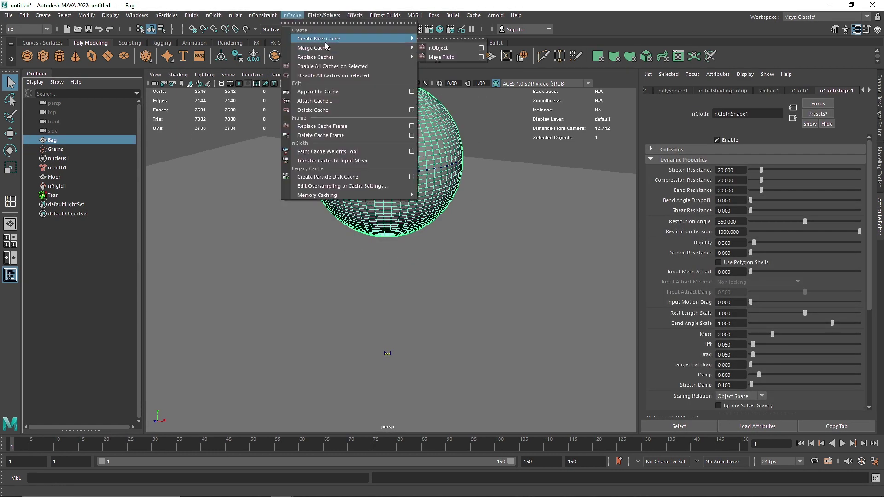
click(439, 39)
click(460, 261)
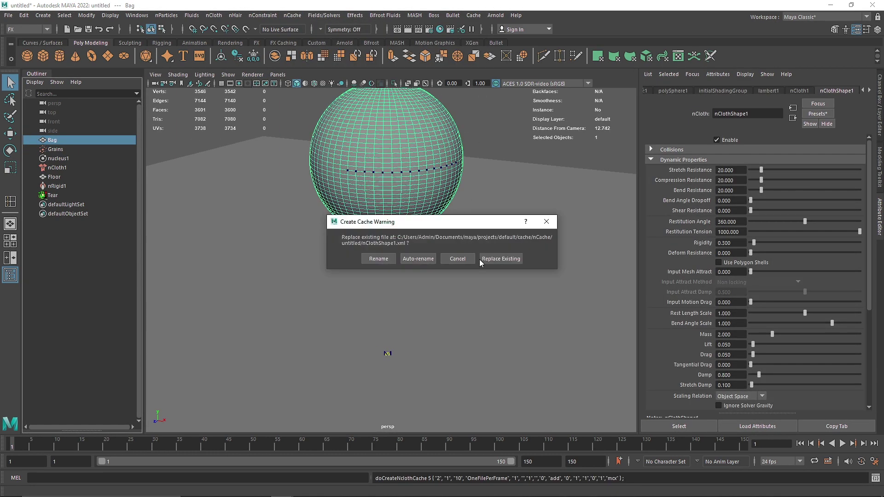
click(484, 259)
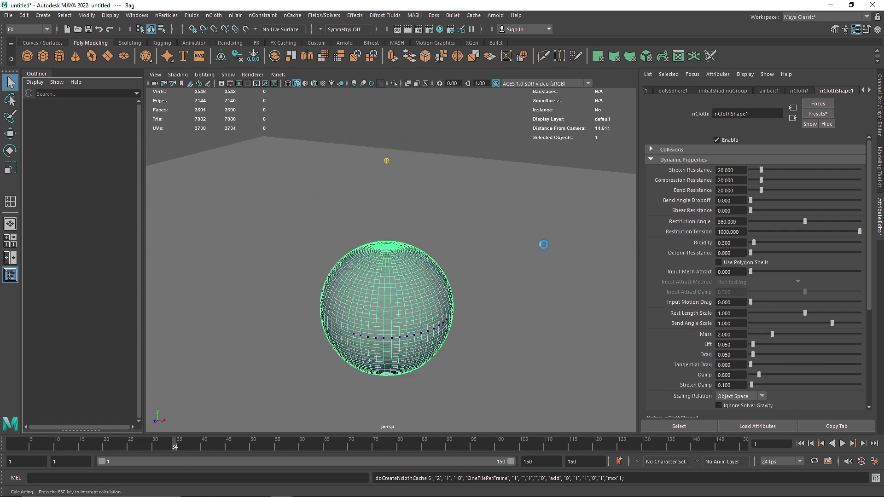
key(Escape)
alt+drag(375, 314, 408, 306)
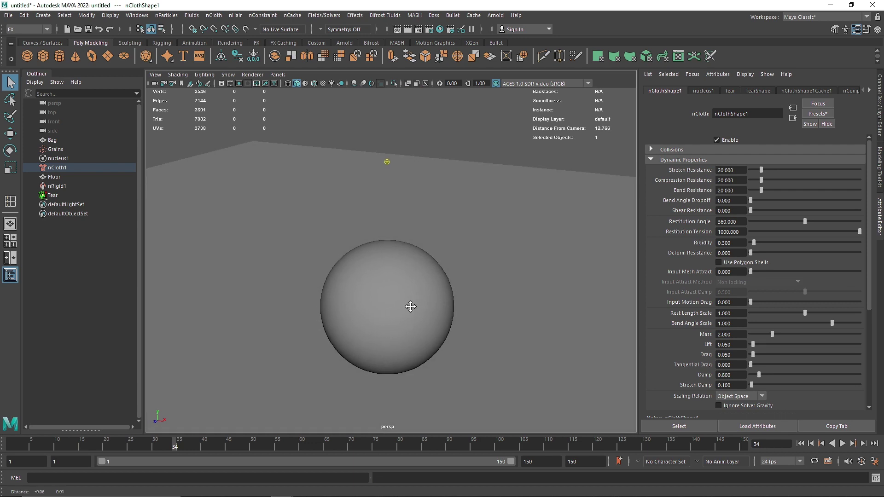
Apply another preset to the Bag's nCloth, giving stretch resistance 35, compression resistance 15, bend resistance 0.1 and mass 0.6
alt+right_drag(409, 306, 433, 310)
alt+middle_drag(438, 326, 442, 310)
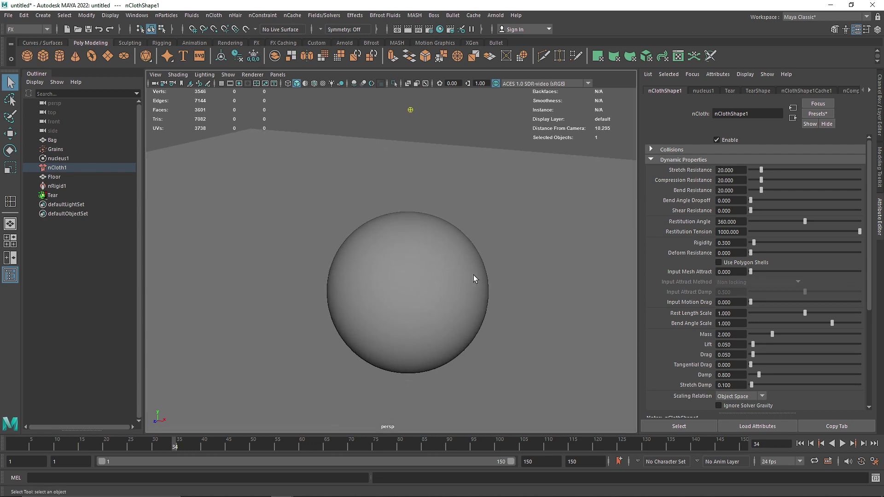
click(444, 250)
click(73, 139)
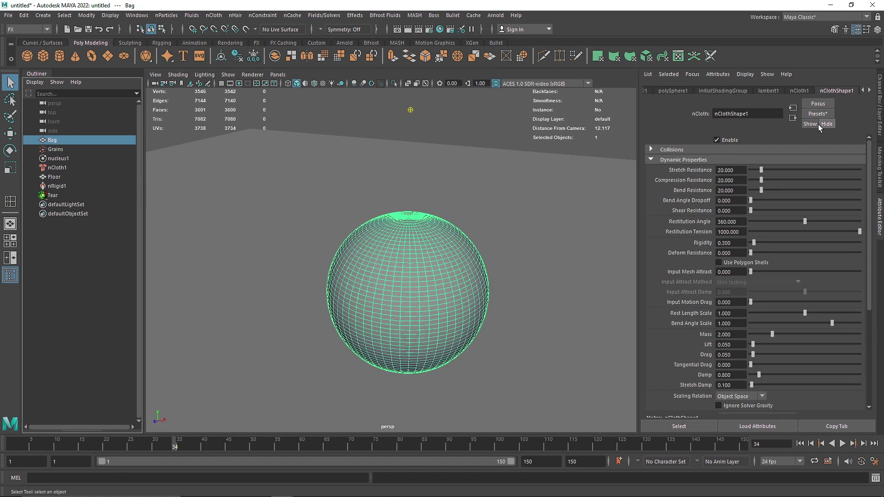
click(818, 114)
mouse_move(828, 148)
click(727, 149)
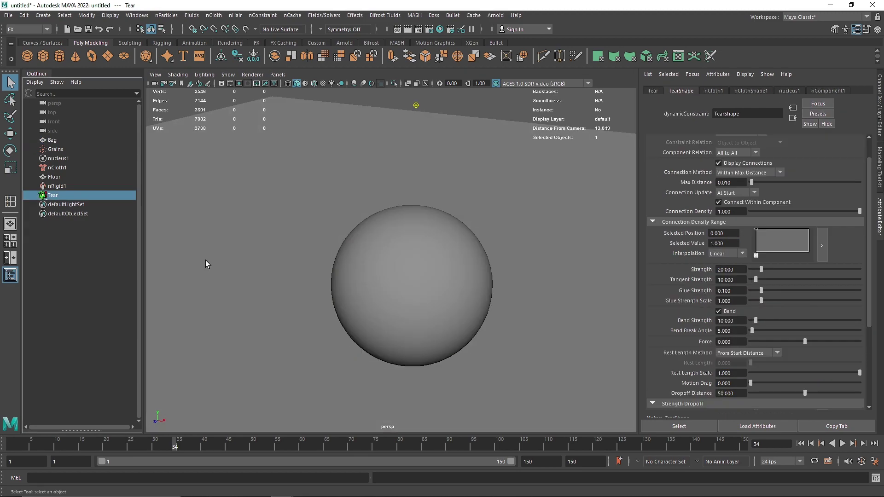
Recache the Bag up to about frame 61 and go back to the first frame
click(128, 142)
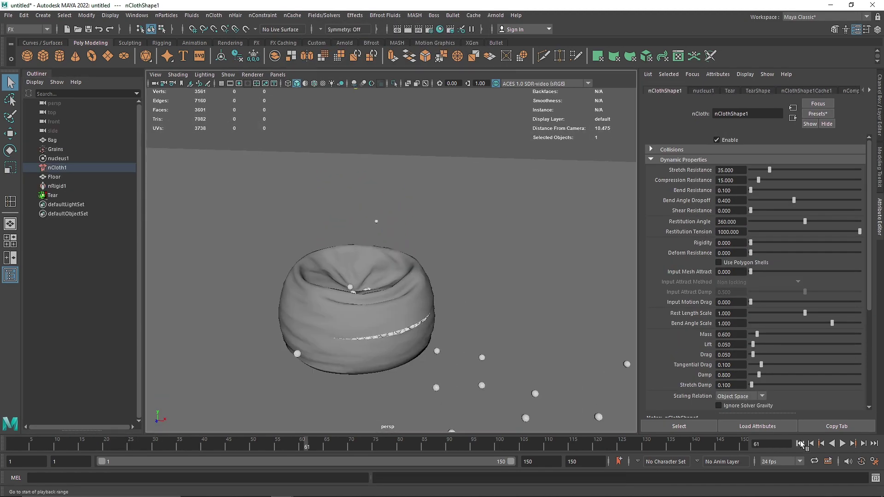
click(800, 443)
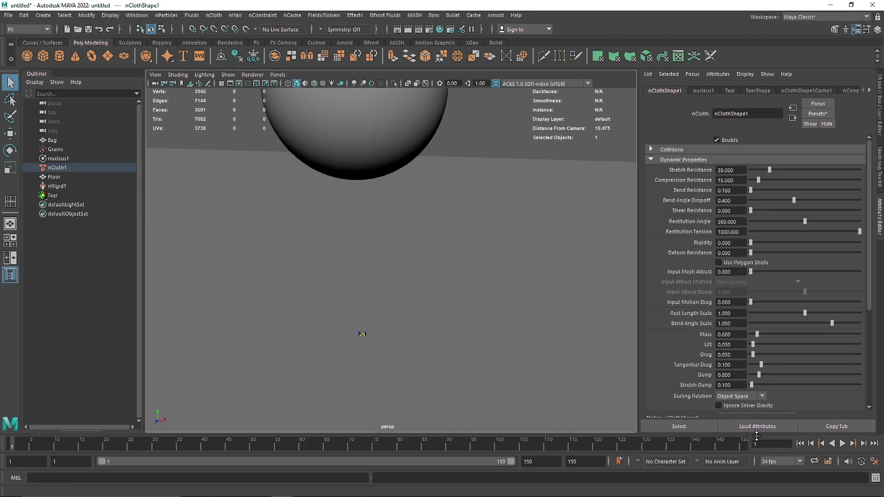
Select the Bag's vertical edges running down from the horizontal seam and turn them into a Tearable Surface constraint
alt+drag(337, 332, 285, 265)
click(374, 215)
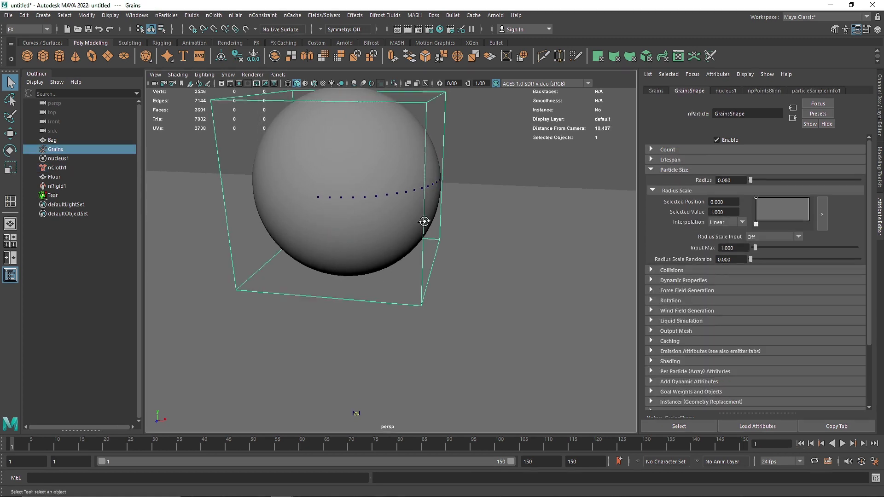
alt+drag(421, 219, 398, 224)
click(71, 139)
right_drag(511, 141, 509, 119)
alt+drag(416, 216, 404, 200)
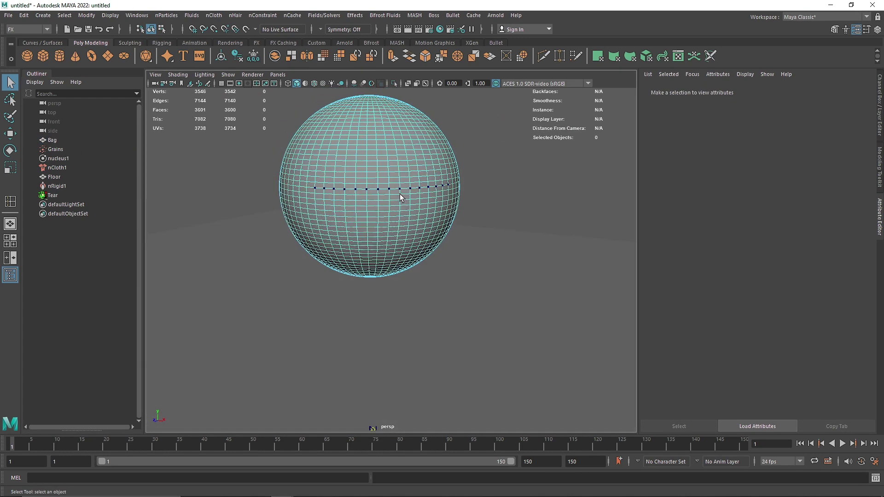
click(400, 195)
click(397, 240)
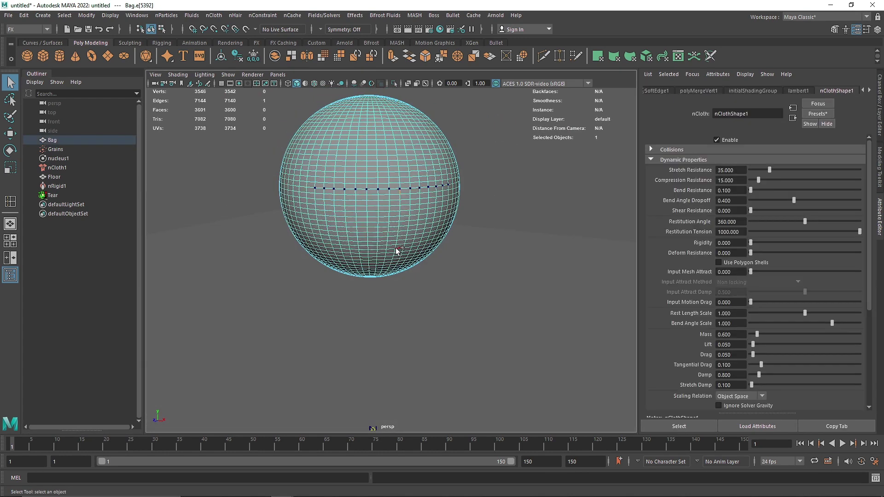
click(262, 15)
click(286, 86)
alt+drag(290, 119, 315, 124)
click(291, 110)
Set the substeps of nucleus1 to 10
click(66, 141)
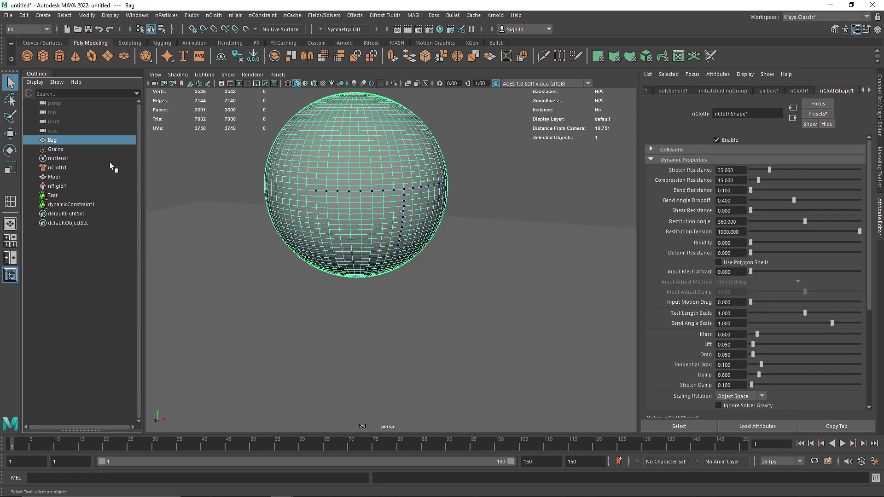
click(62, 158)
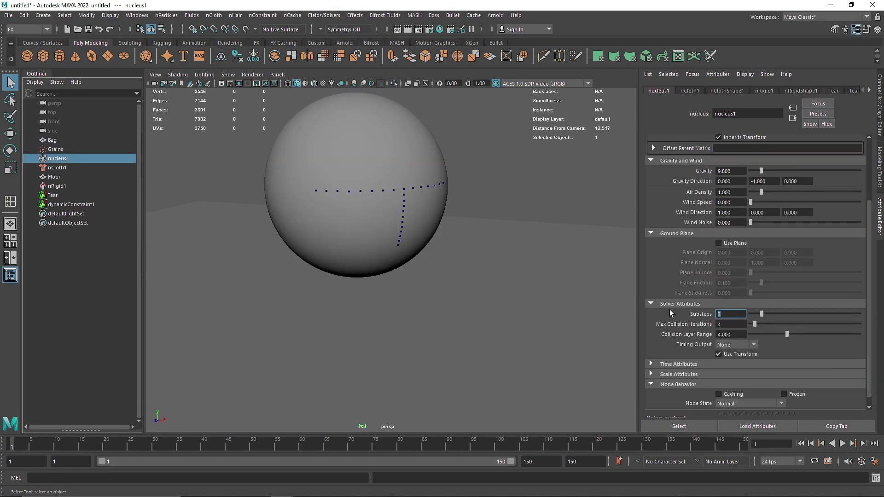
text(10)
key(Return)
click(509, 123)
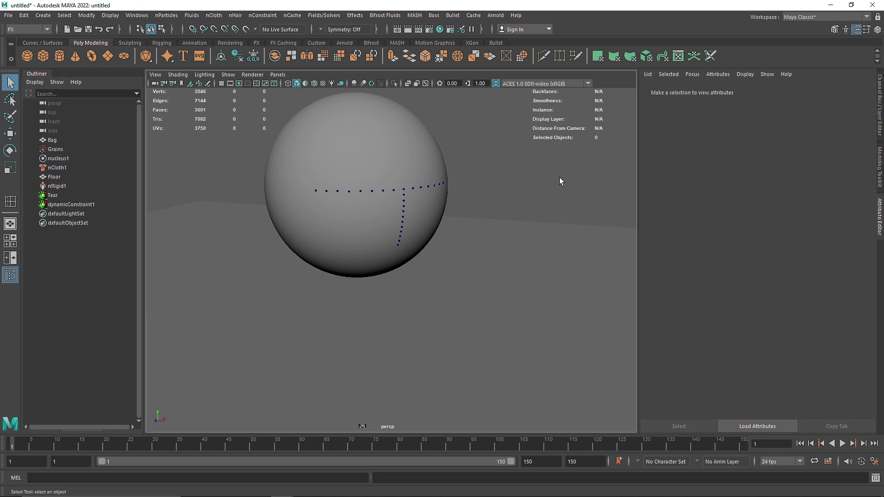
Set the particle radius of Grains to 0.06 and collapse the Particle Size settings
click(62, 139)
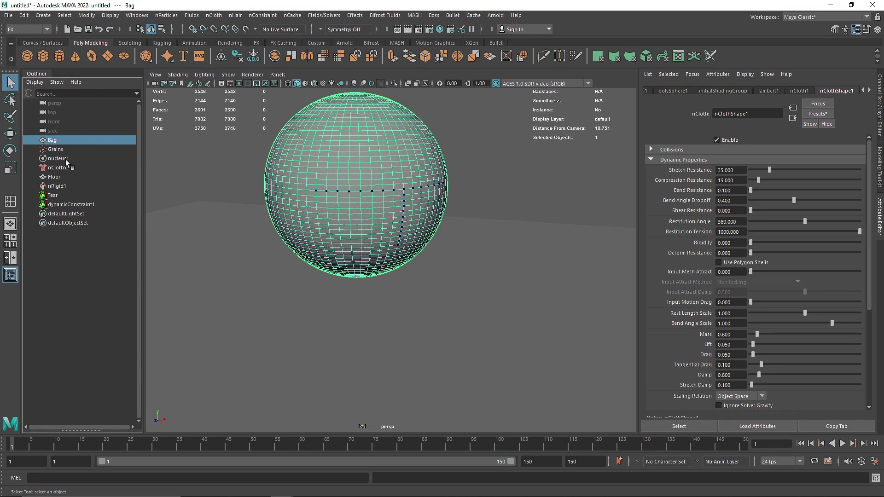
click(55, 149)
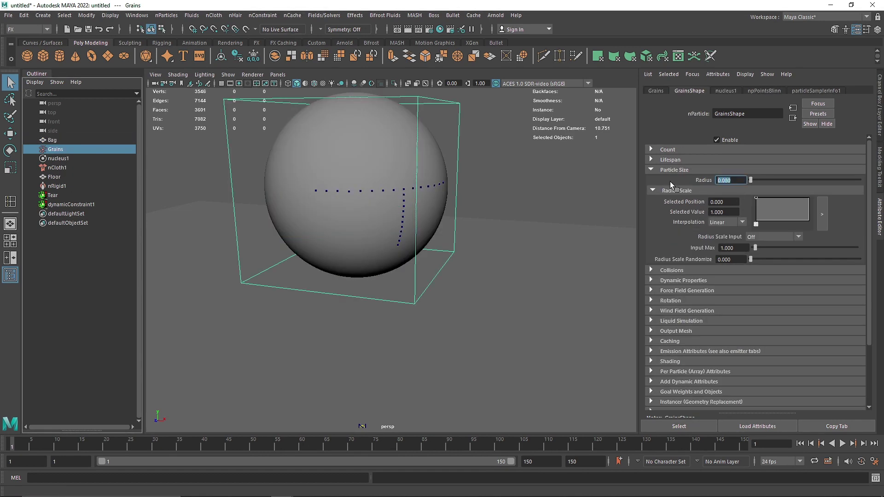
text(0.06)
key(Return)
click(669, 170)
scroll(454, 171, down, 3)
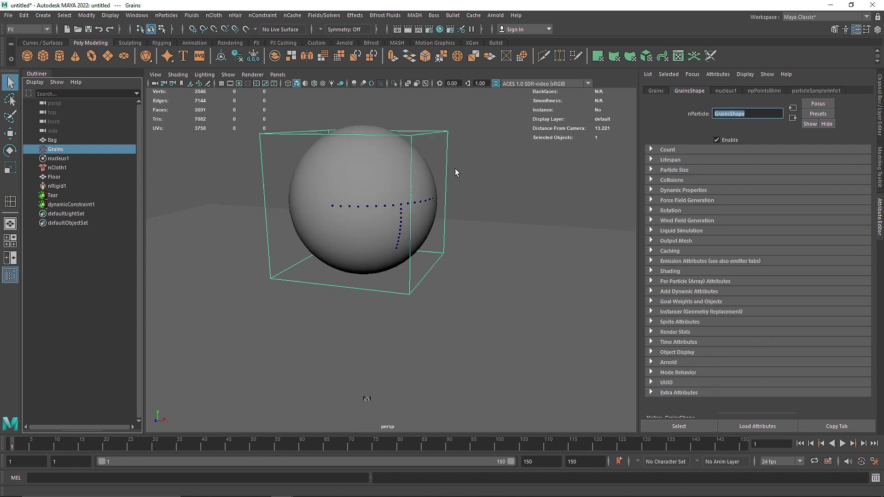
Recache the Bag as an nObject, stop at about frame 57 and inspect both seams up close
click(53, 140)
click(291, 15)
mouse_move(317, 38)
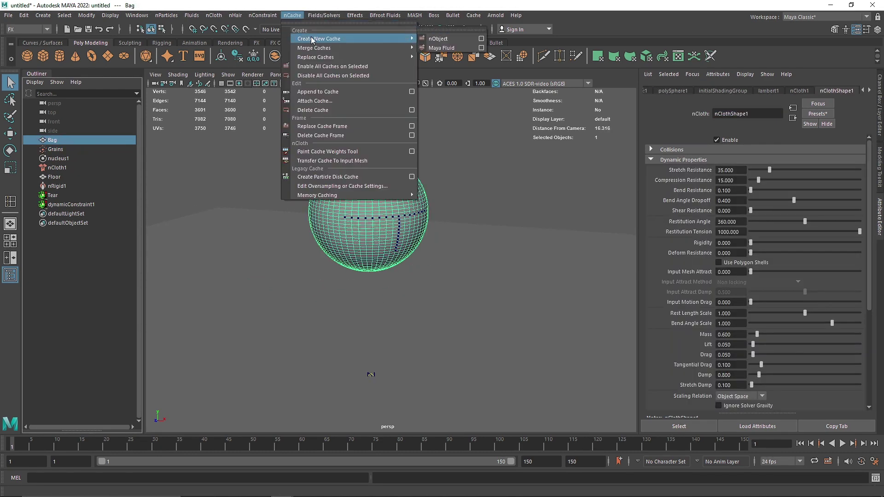
click(439, 39)
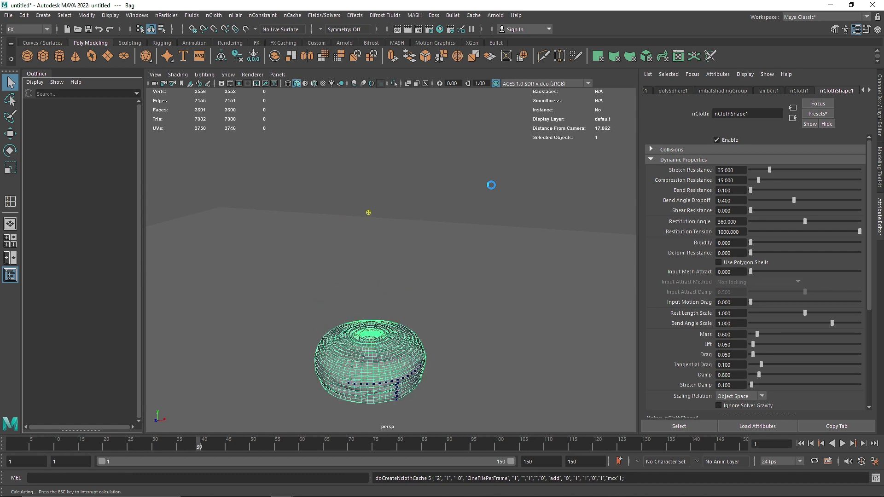
key(Escape)
alt+middle_drag(449, 311, 462, 239)
scroll(445, 332, up, 4)
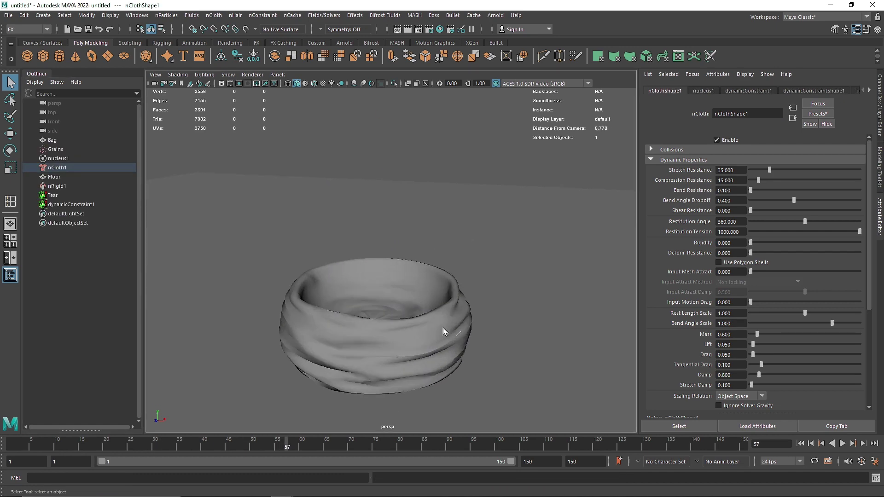
alt+middle_drag(452, 363, 437, 325)
scroll(444, 338, up, 3)
alt+drag(448, 351, 436, 322)
Rename the new vertical seam constraint to Tear_2
double_click(75, 204)
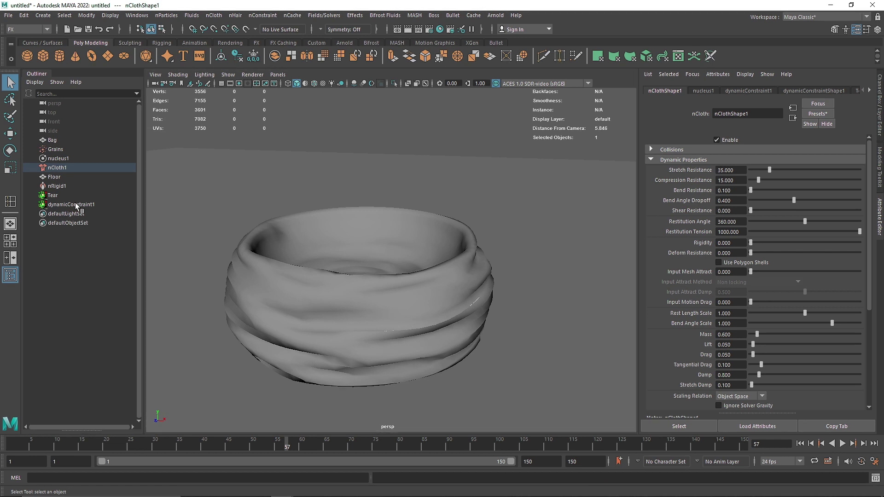
text(Tear_2)
key(Return)
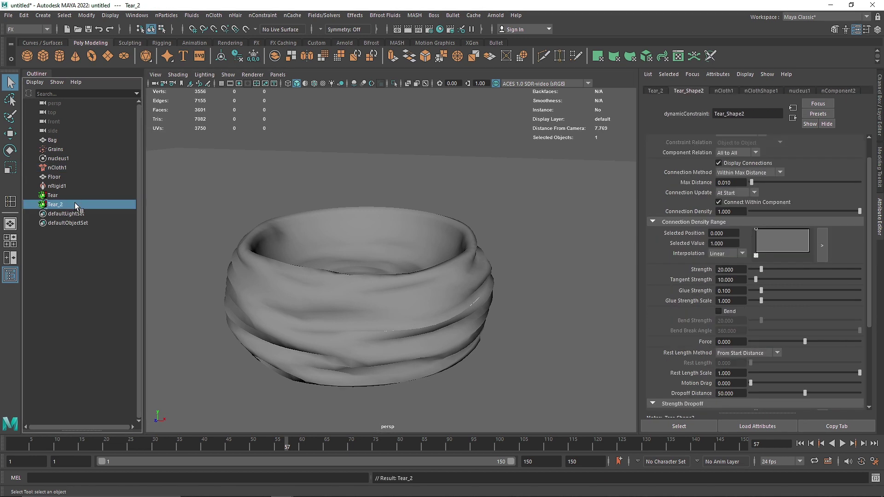
Set the glue strength of both Tear_2 and Tear to 0.05
drag(719, 291, 681, 292)
text(.05)
key(Return)
click(78, 196)
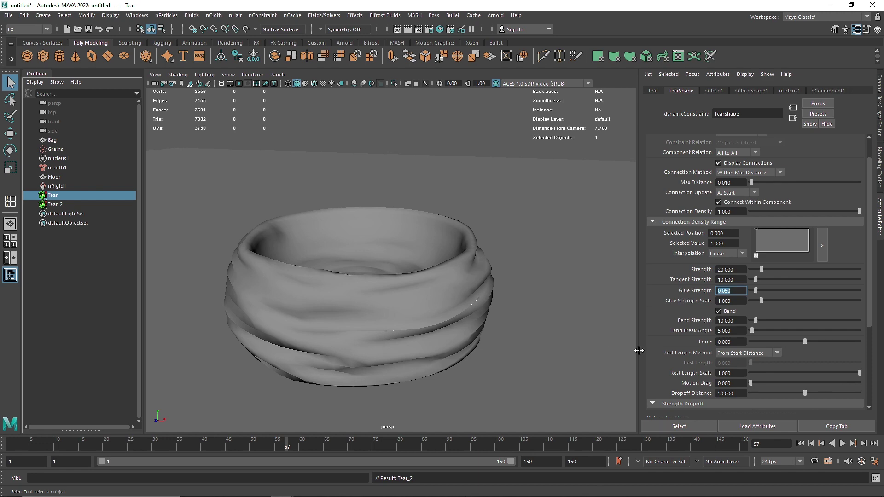
Recache the Bag as an nObject, replacing the existing cache, stop at about frame 63 and inspect the rip
click(407, 260)
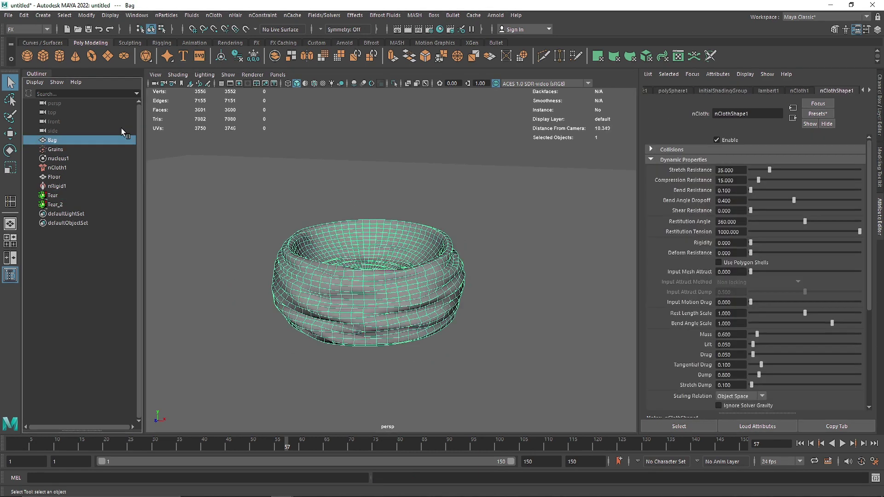
click(292, 15)
mouse_move(324, 38)
click(435, 39)
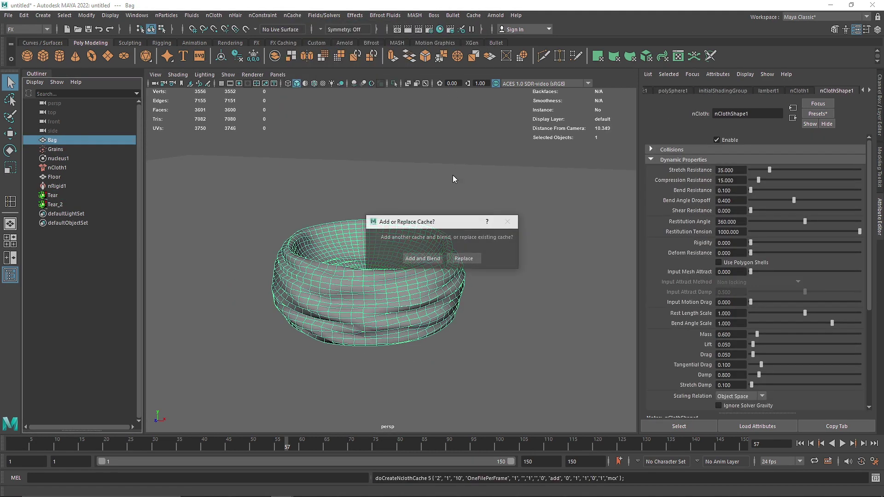
click(463, 258)
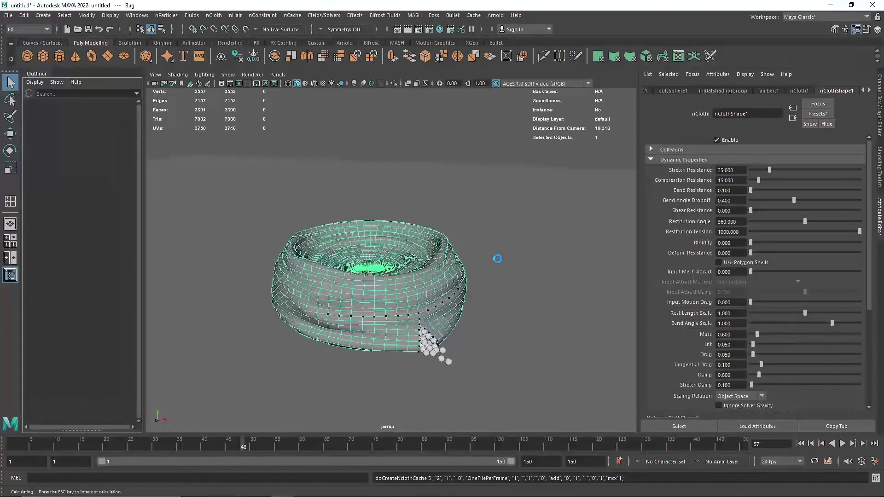
key(Escape)
alt+drag(529, 352, 508, 343)
alt+right_drag(405, 356, 449, 347)
alt+middle_drag(448, 347, 448, 310)
alt+drag(448, 309, 433, 296)
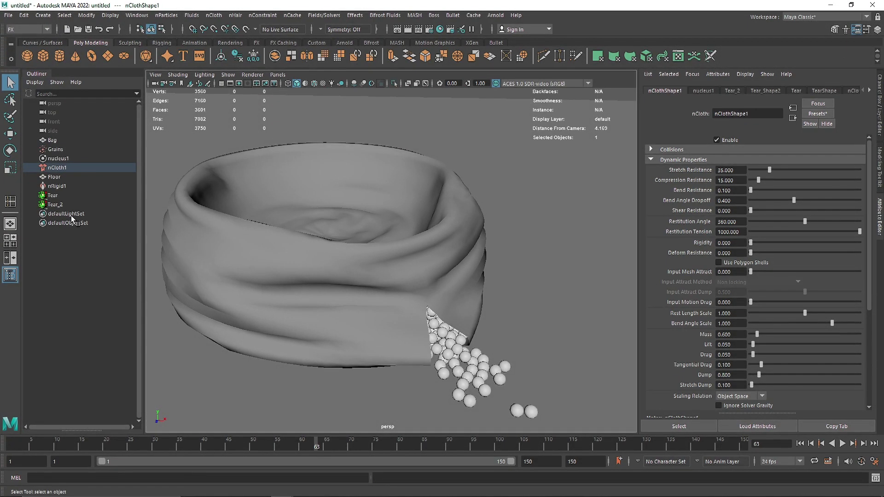
Return to the first frame and set the Tear constraint's strength to 10 and glue strength to 0.03
click(69, 196)
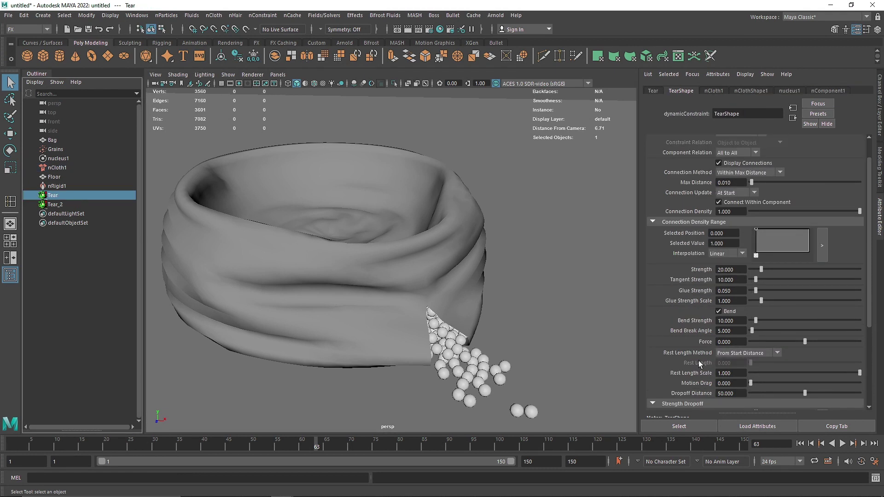
click(799, 443)
alt+right_drag(334, 277, 347, 378)
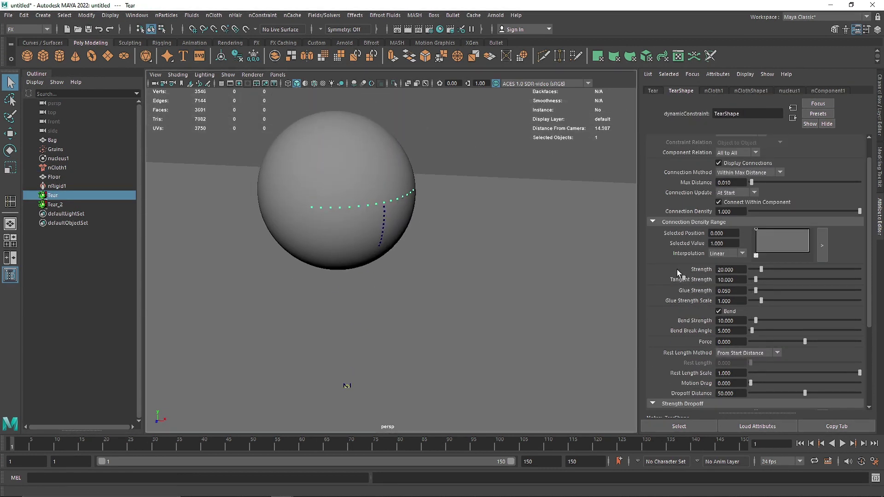
drag(736, 270, 714, 269)
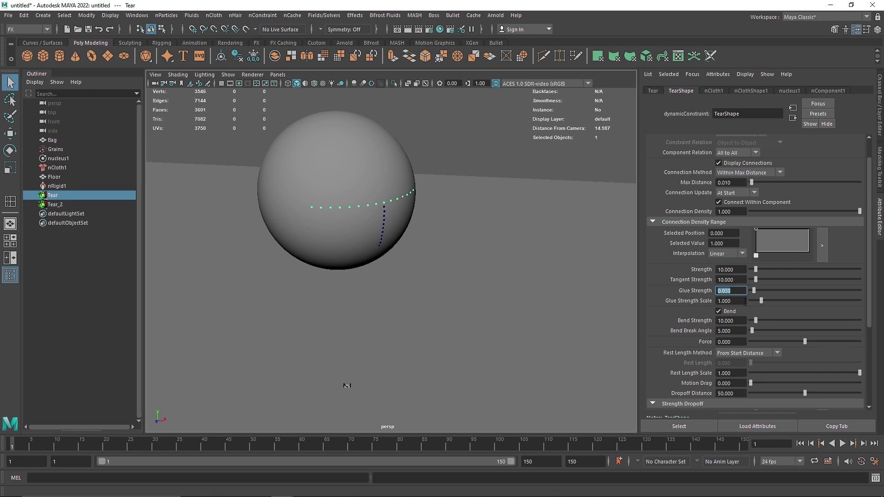
Set the Tear_2 constraint's glue strength to 0.04 and its strength to 15
click(66, 207)
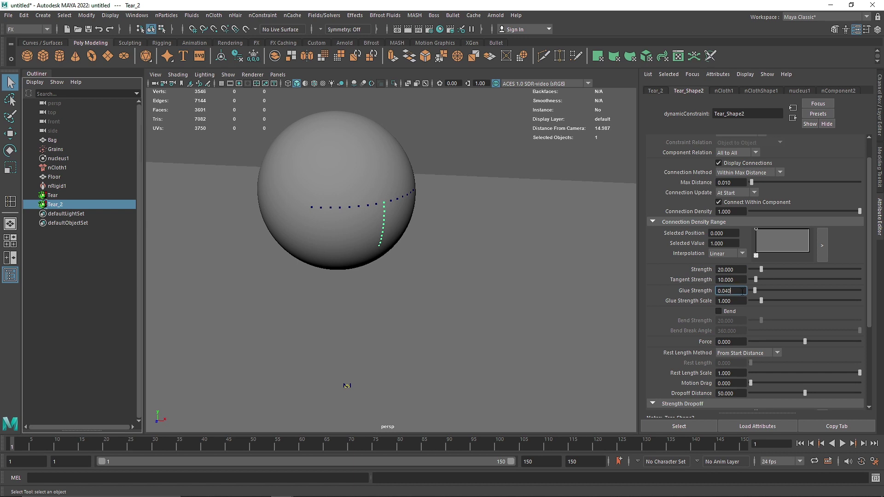
text(15)
key(Return)
click(411, 134)
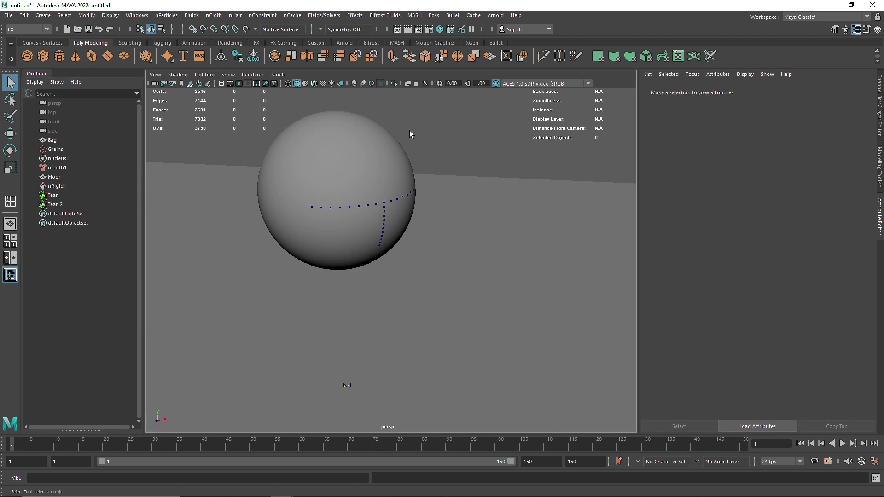
Recache the Bag as an nObject, replacing the existing cache and cache file, and let it run to about frame 105
click(53, 140)
click(292, 15)
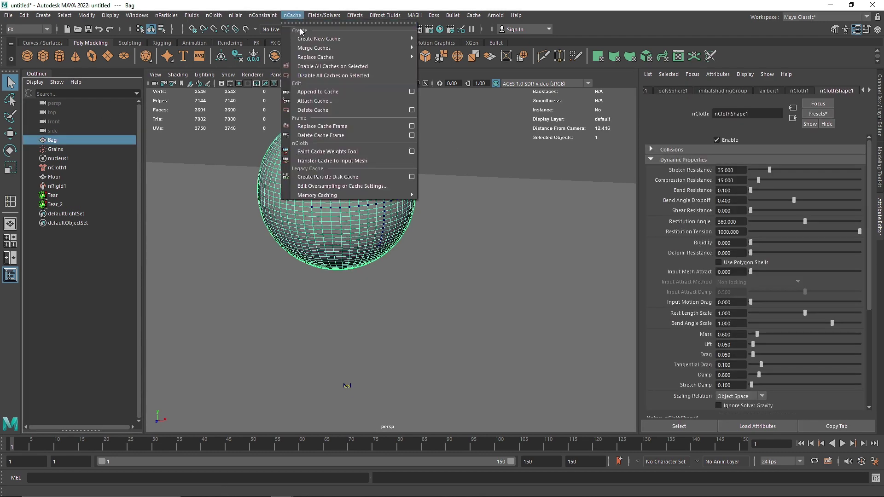
mouse_move(309, 39)
click(461, 39)
click(462, 258)
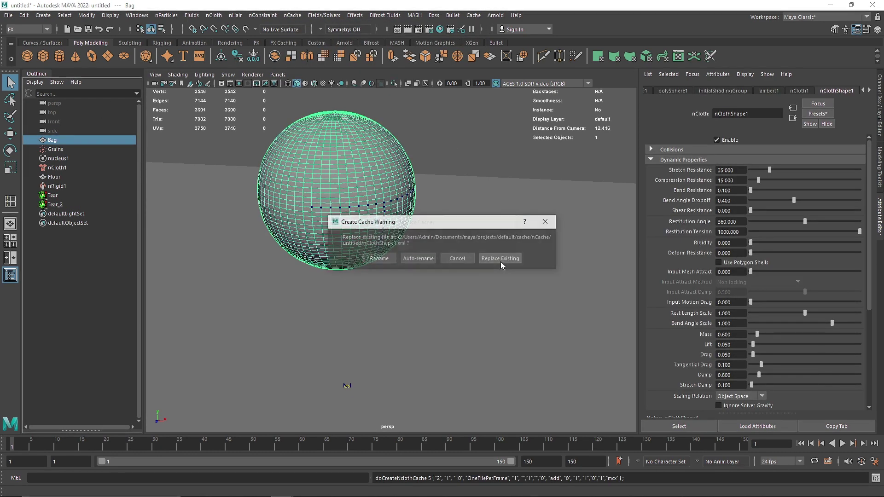
click(501, 260)
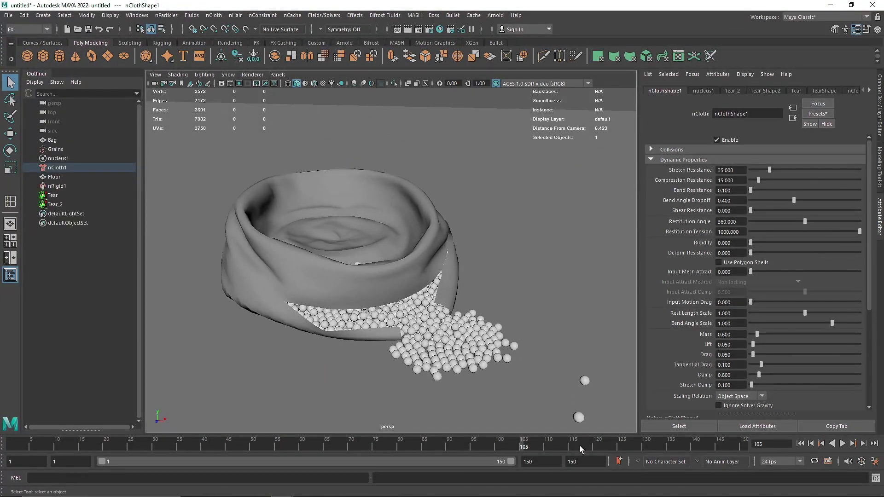
Set the playback range end and animation end to frame 105 and return to the first frame
text(05)
key(Return)
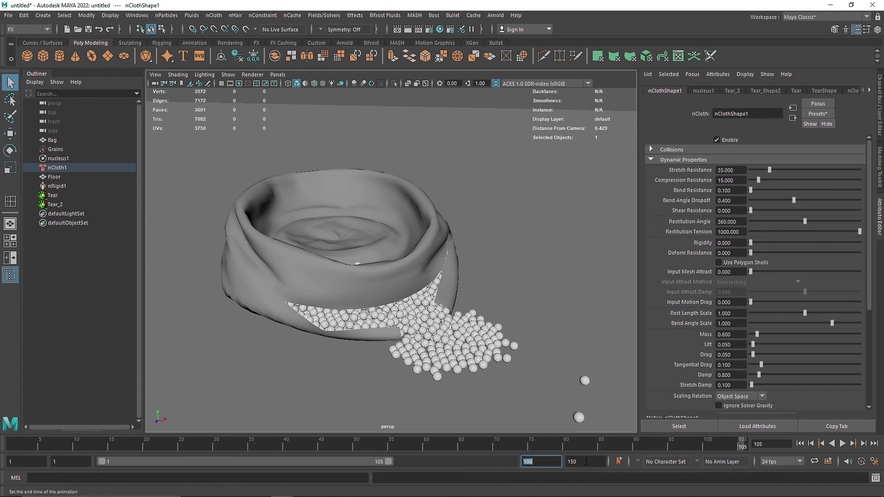
drag(586, 461, 525, 460)
text(1)
key(Return)
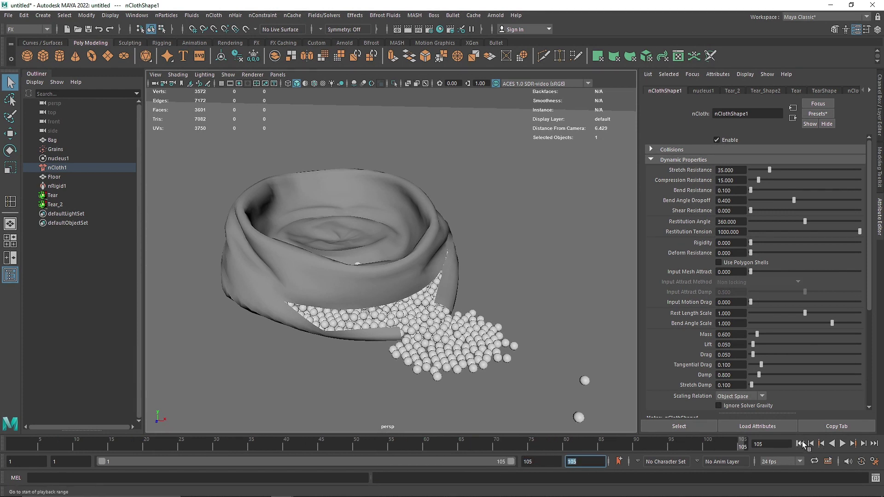
click(800, 443)
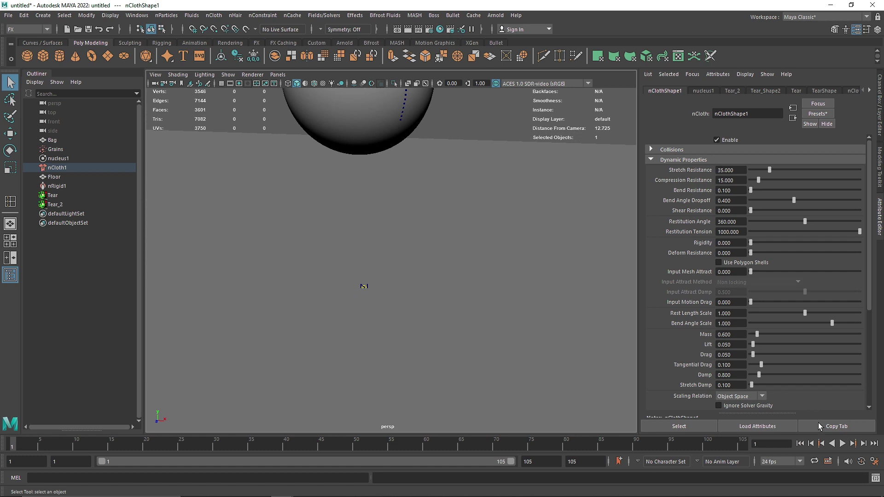
Play back the cached bag simulation, stop it at frame 93, and examine the torn seams and spilling grains
key(alt+v)
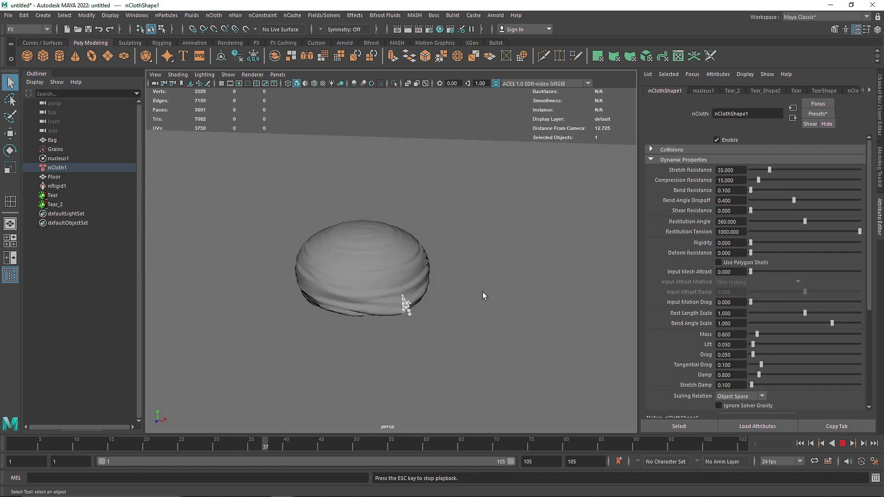
scroll(414, 326, up, 5)
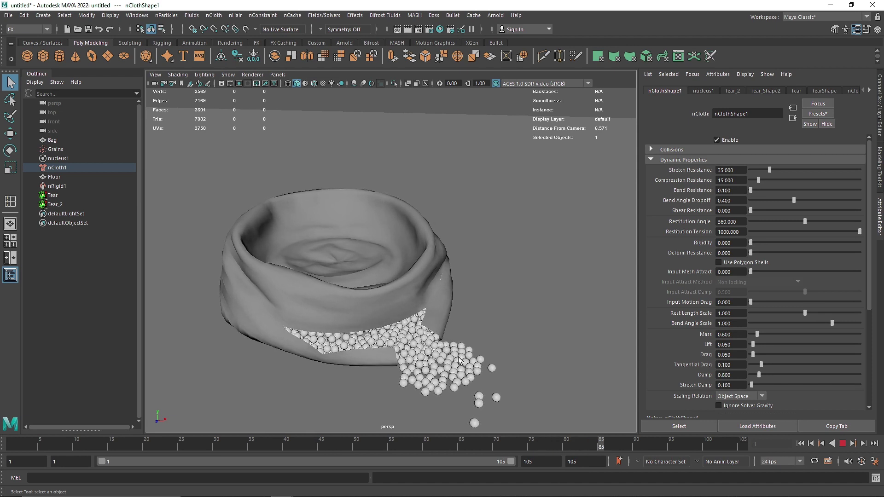
click(842, 444)
alt+middle_drag(456, 351, 439, 330)
click(342, 298)
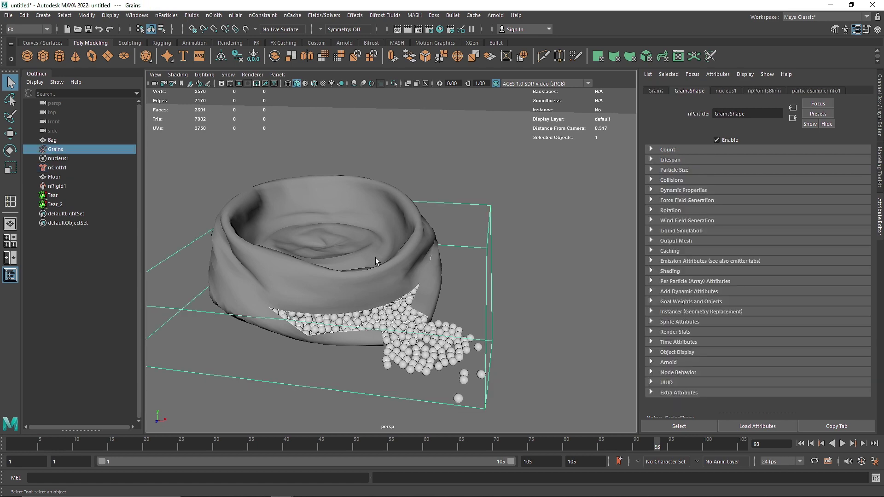
click(53, 140)
click(479, 153)
alt+drag(405, 214, 413, 329)
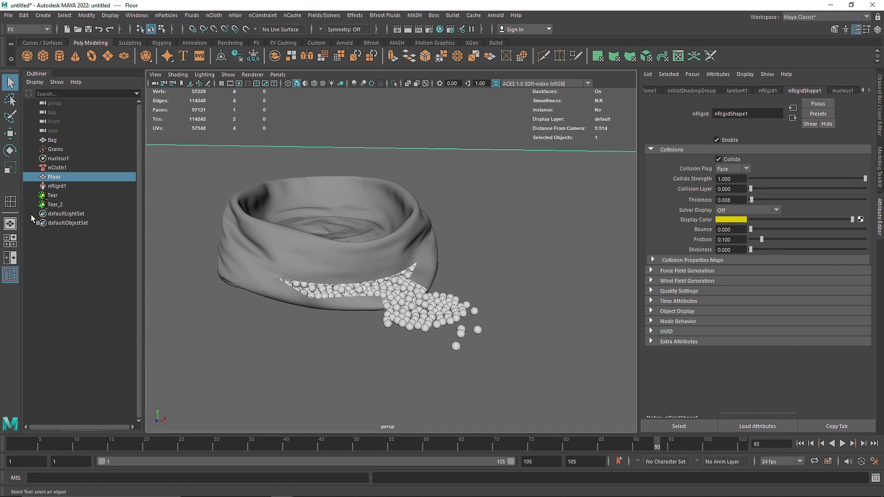
Assign a new aiStandardSurface material to the Bag and replace its settings with the Velvet preset
click(235, 217)
right_drag(212, 203, 213, 218)
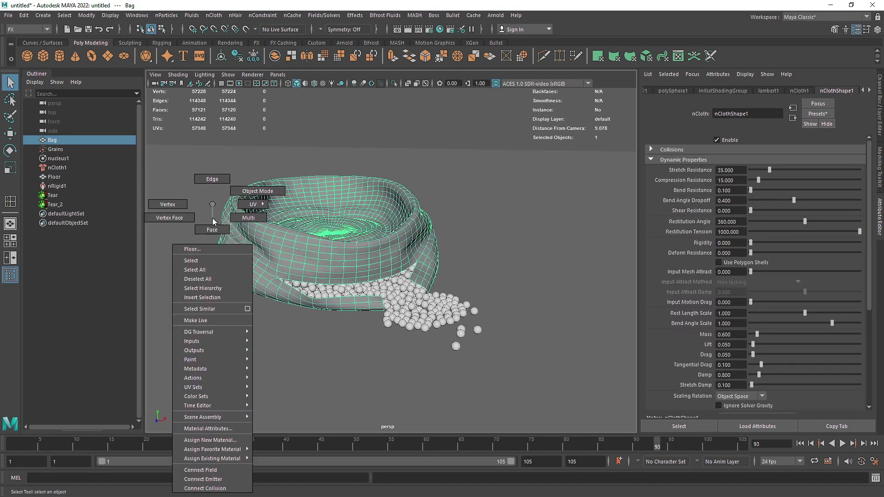
right_drag(221, 465, 215, 440)
click(320, 242)
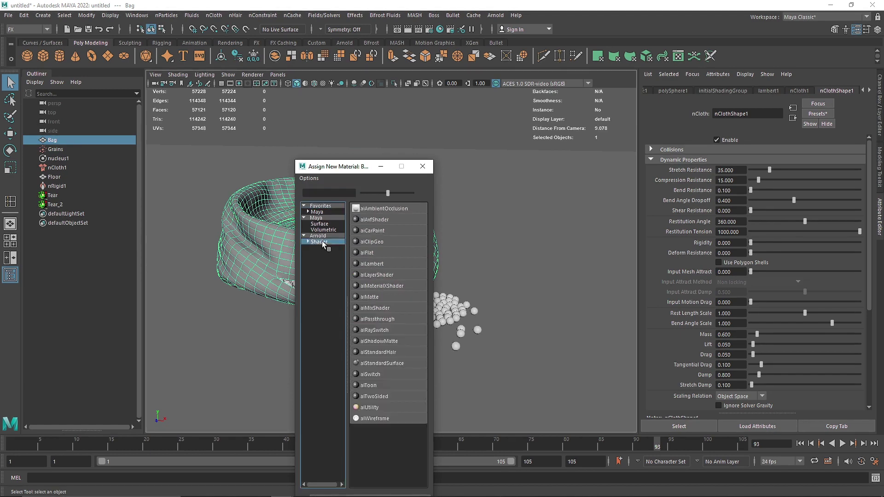
click(382, 363)
click(817, 113)
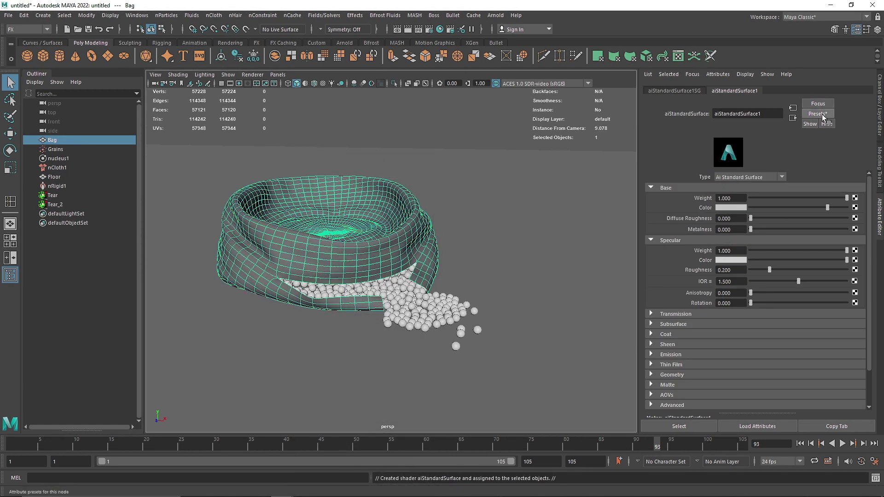
mouse_move(784, 398)
click(690, 390)
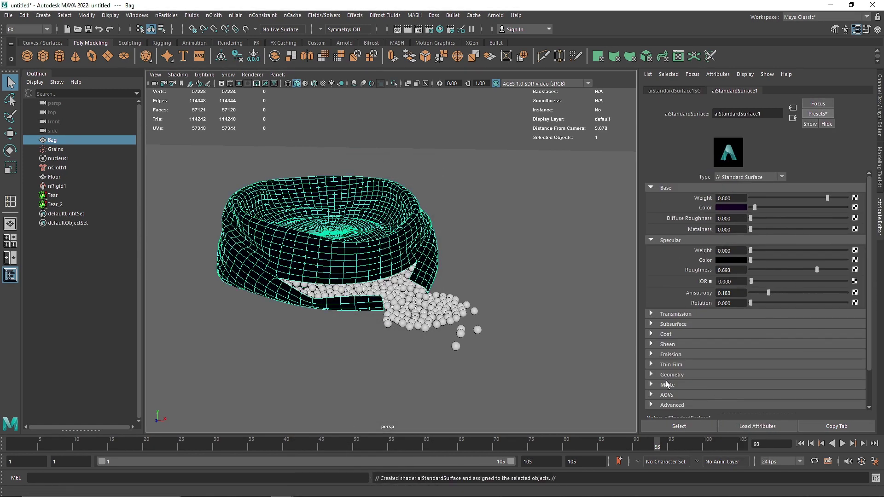
Assign a new aiStandardSurface material to the Grains and replace its settings with the Rubber preset
click(70, 149)
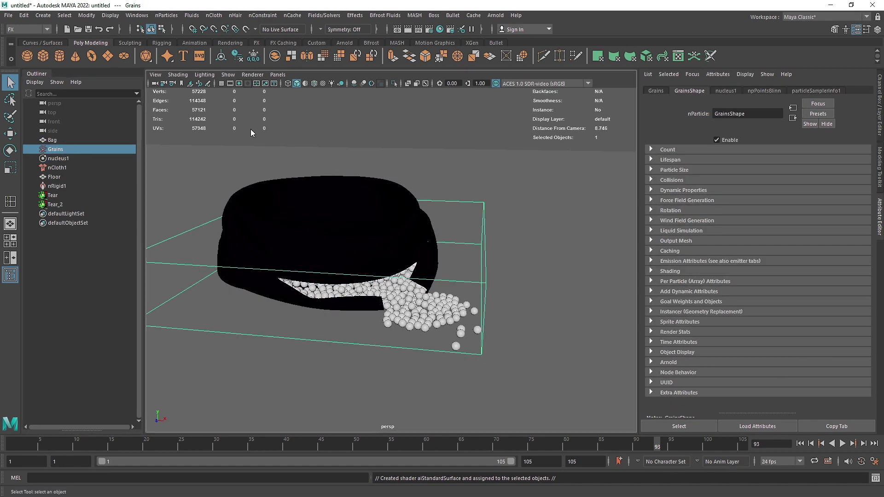
right_drag(250, 129, 254, 339)
click(322, 245)
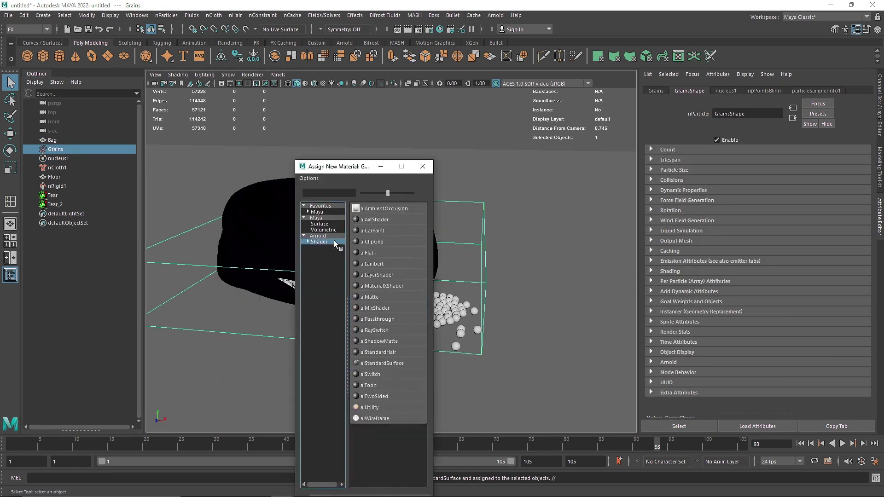
click(405, 361)
click(818, 114)
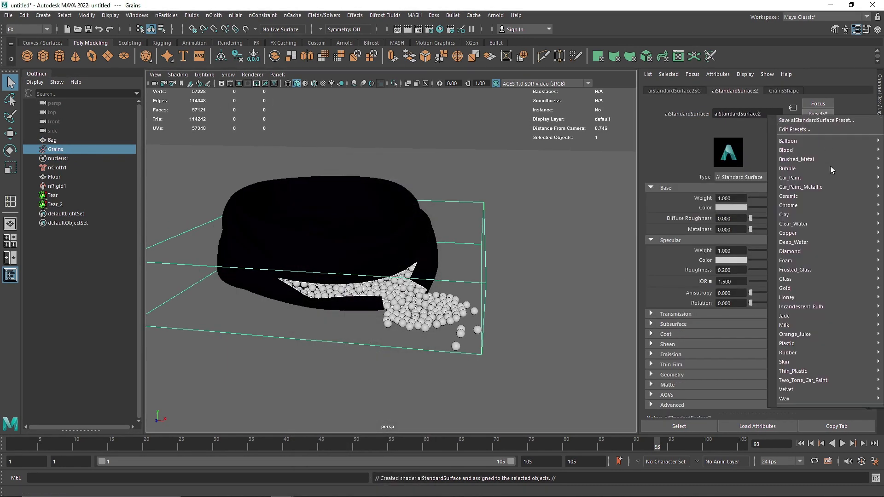
mouse_move(796, 353)
click(699, 352)
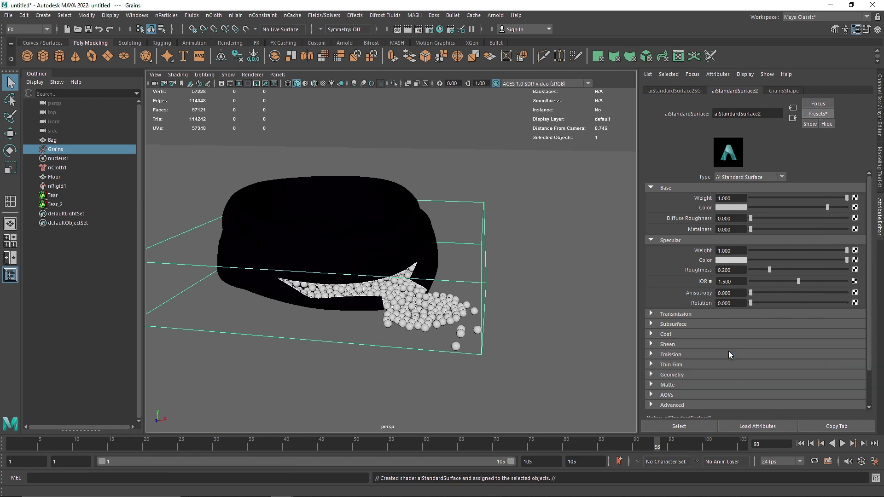
Light the scene with an Arnold Physical Sky and render the perspective view in the Arnold RenderView
alt+middle_drag(418, 286, 464, 269)
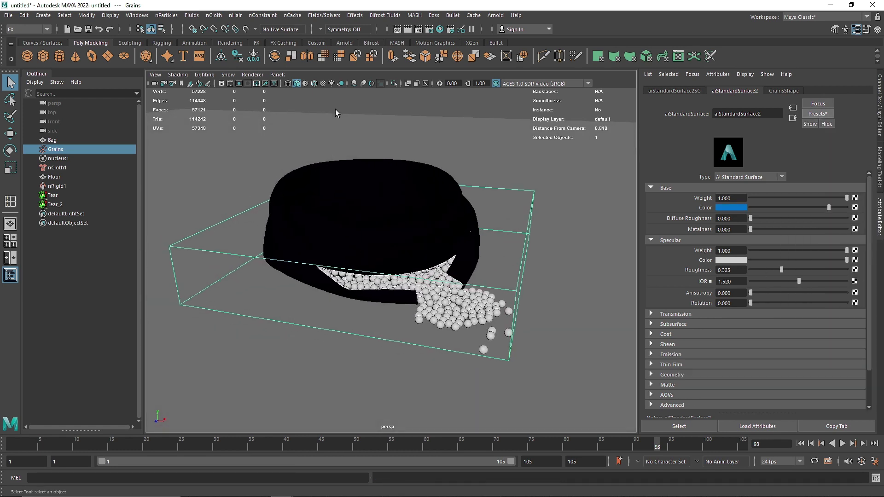
click(353, 42)
click(108, 55)
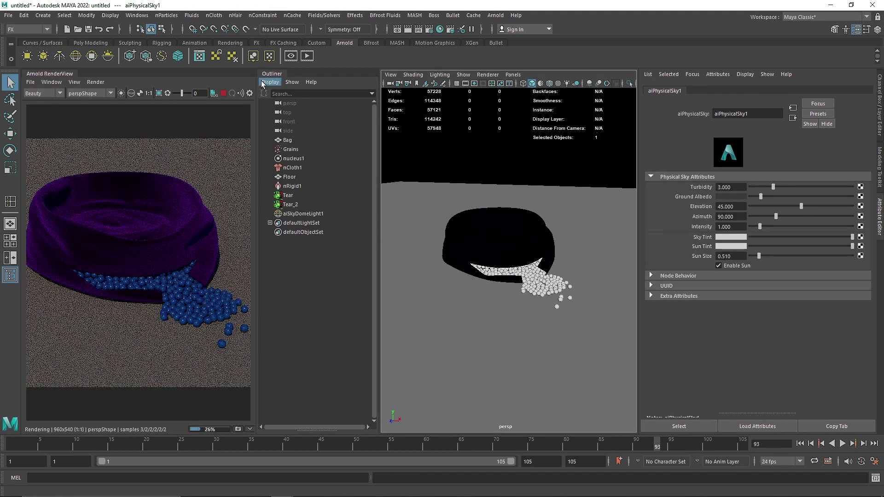
Collapse the Outliner to make room for a wider Arnold RenderView, and stop the running render
click(267, 74)
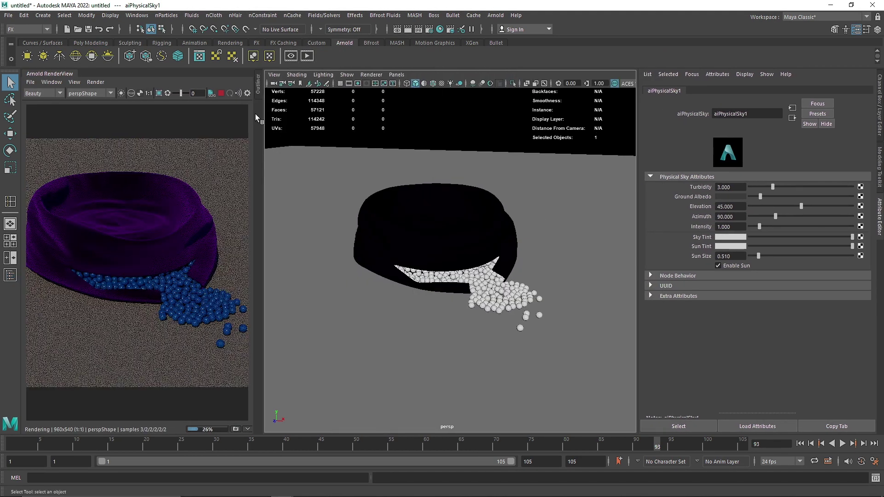
drag(263, 115, 328, 119)
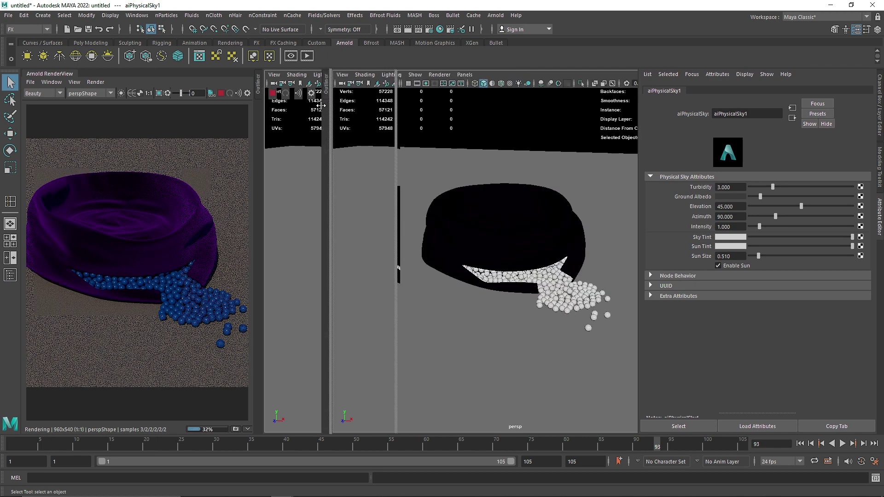
click(274, 94)
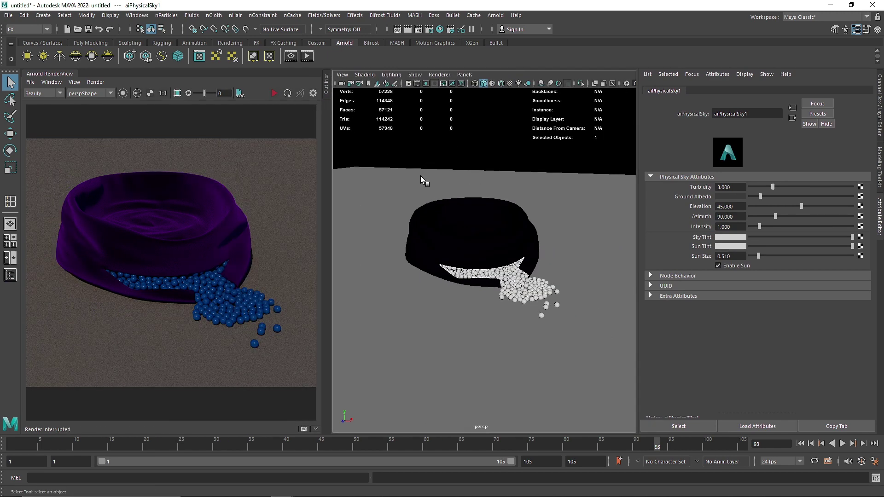